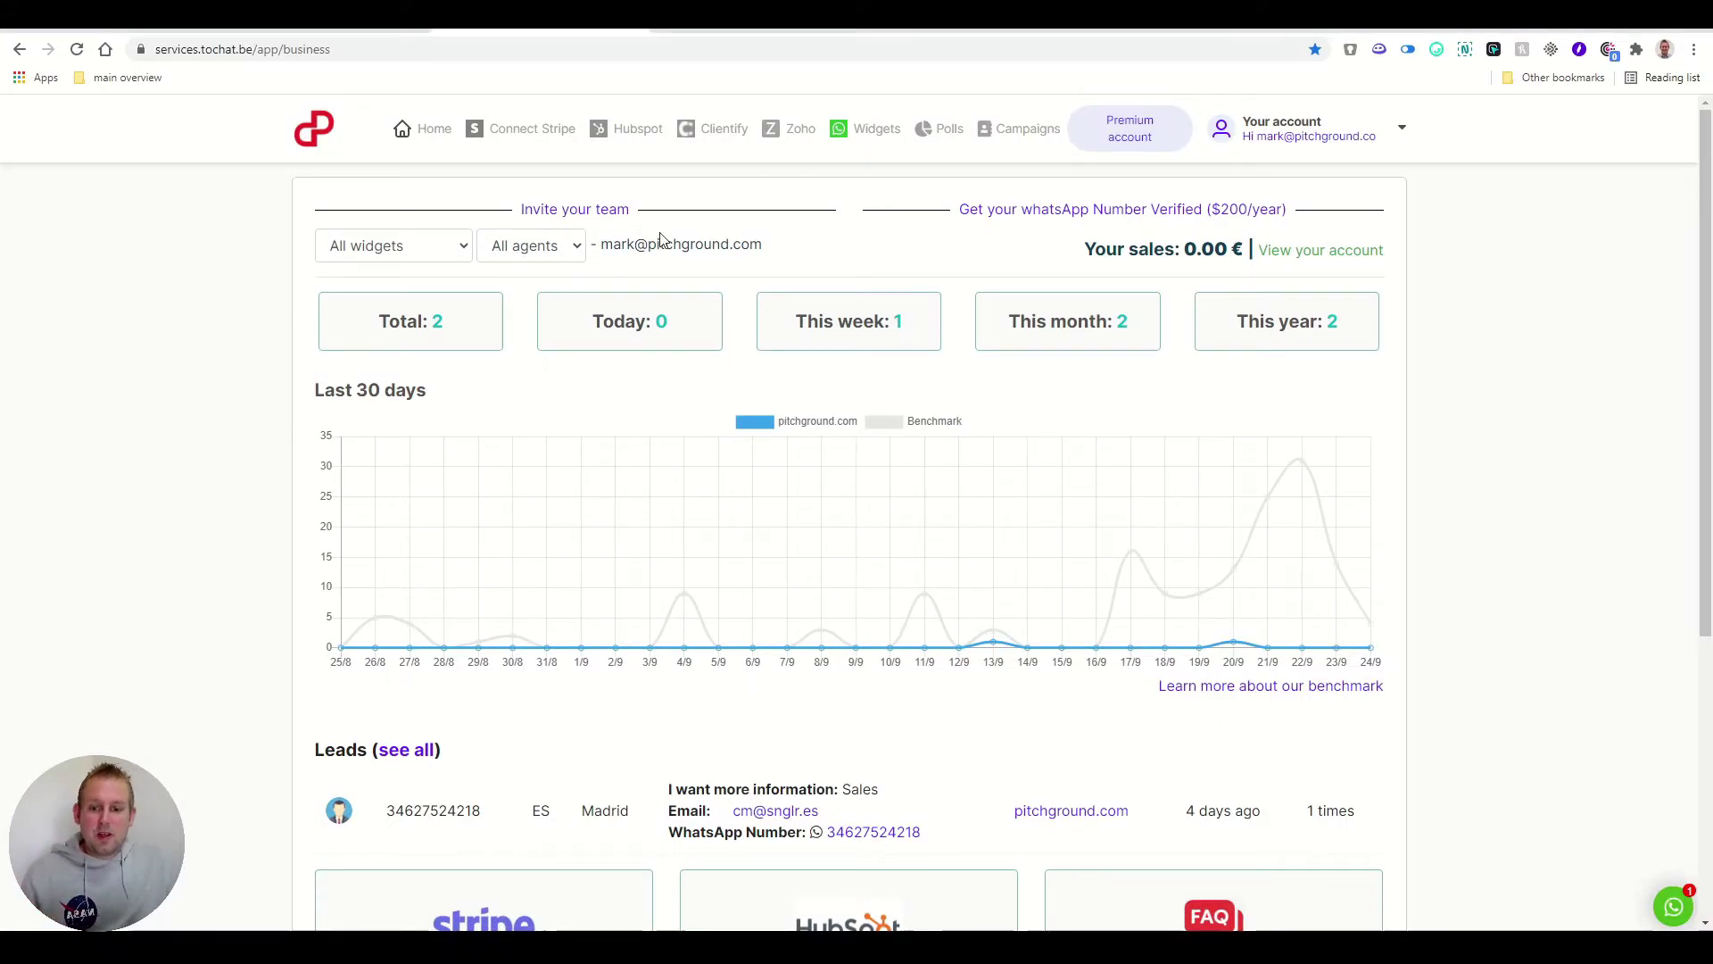
# Add an enabled agent account via Add Agents, entering the agent's e-mail and a password
pyautogui.moveTo(890, 658)
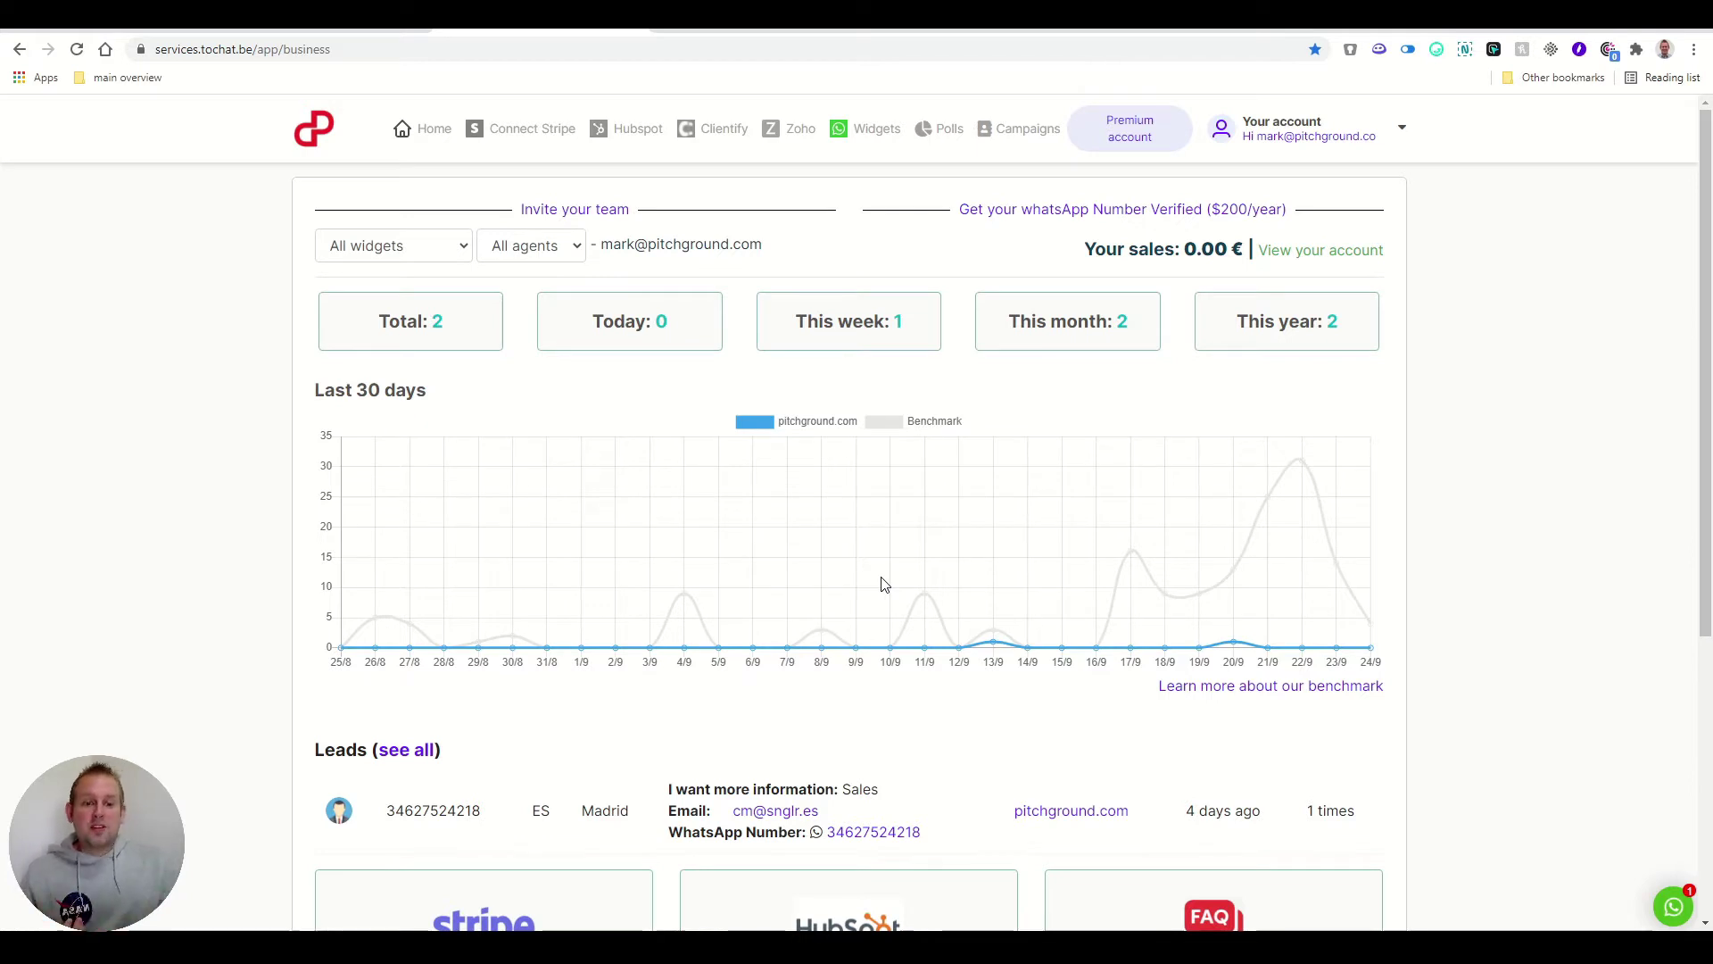
pyautogui.click(1281, 129)
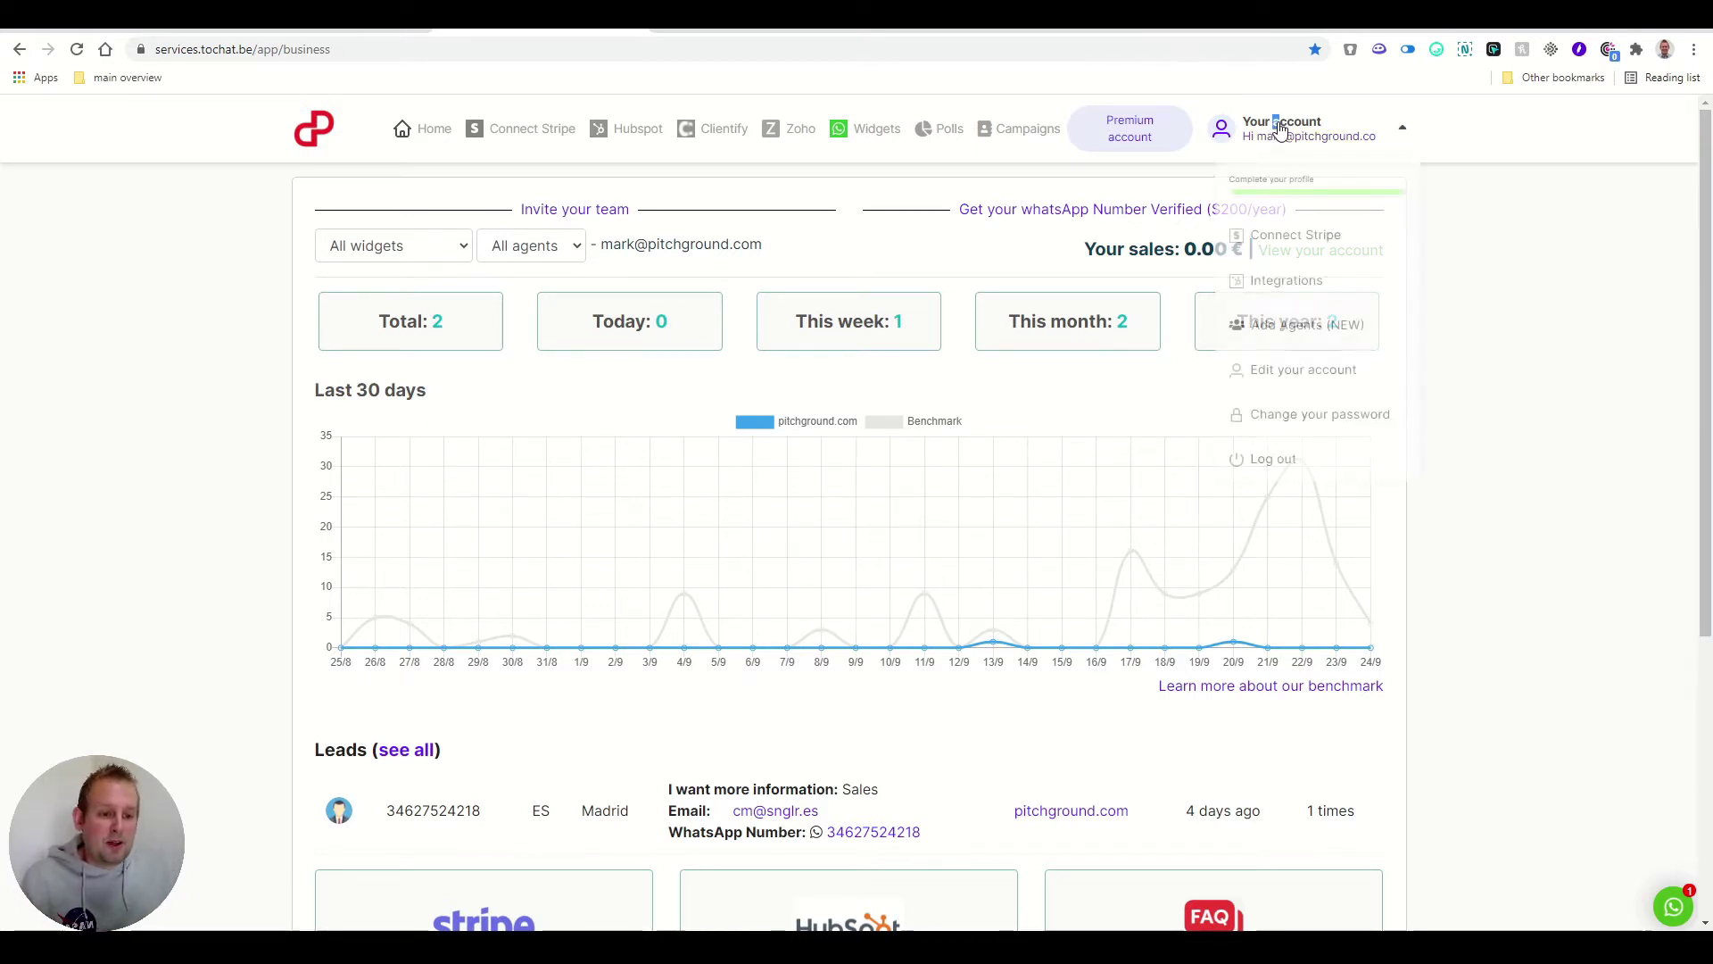
pyautogui.click(1280, 332)
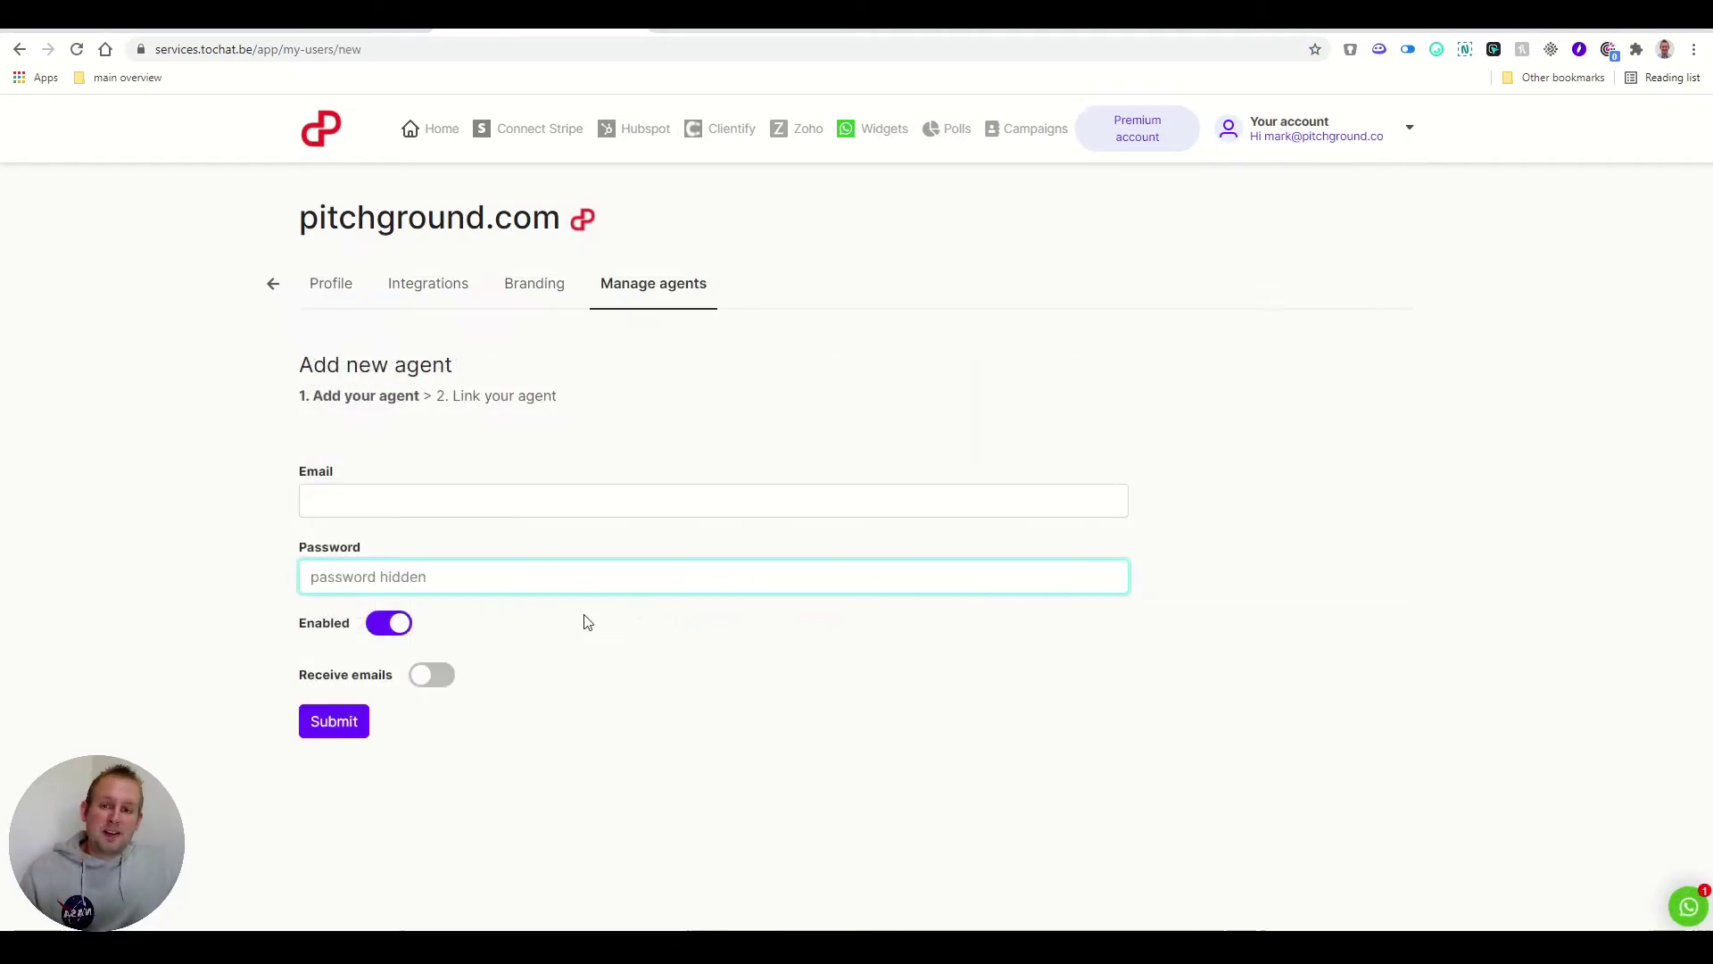
pyautogui.click(348, 496)
pyautogui.click(433, 581)
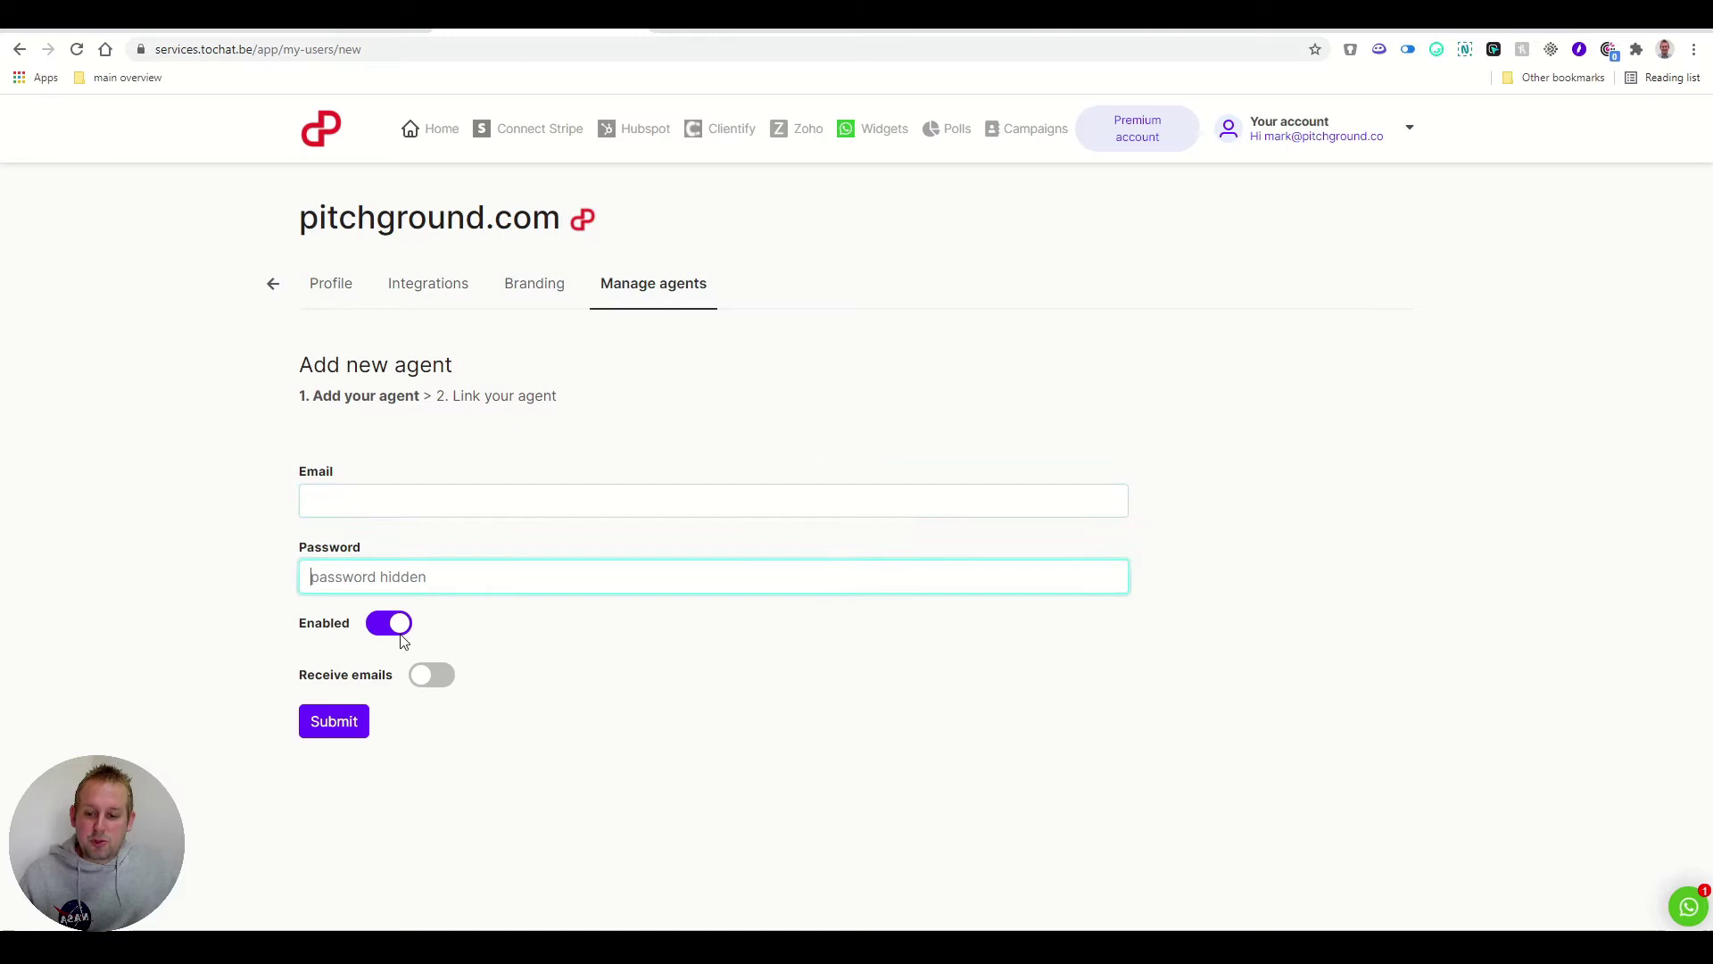
pyautogui.click(314, 728)
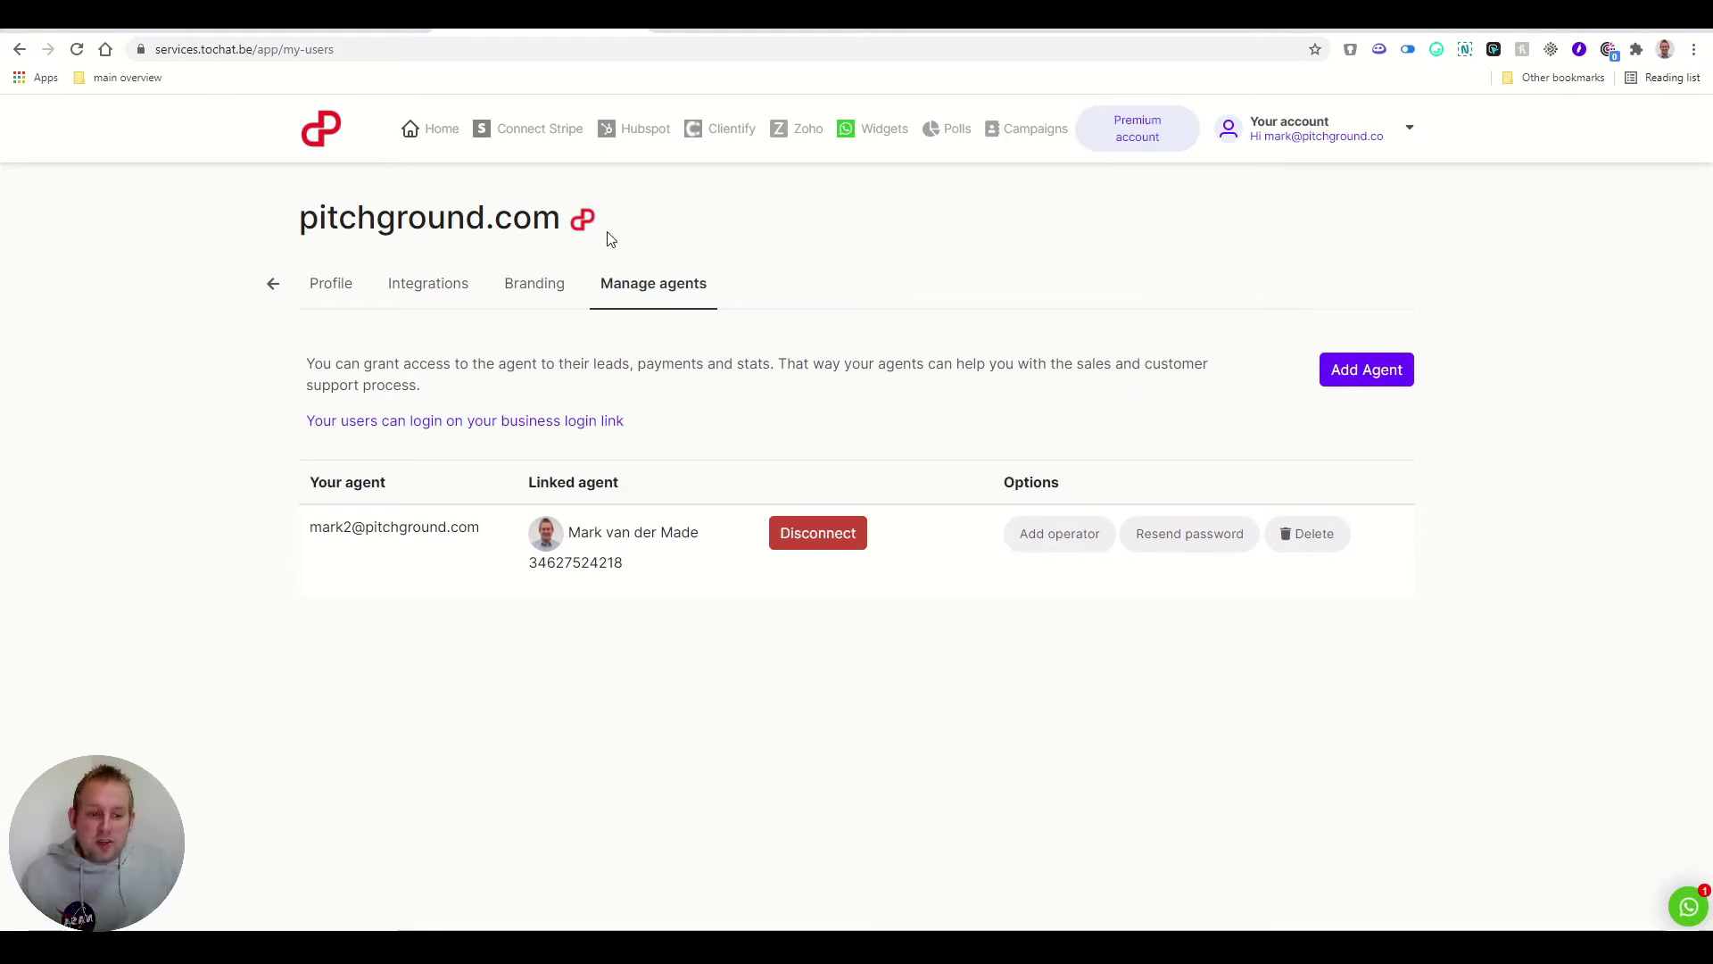
# Move through the Branding and Integrations tabs to the pitchground.com profile details
pyautogui.click(549, 294)
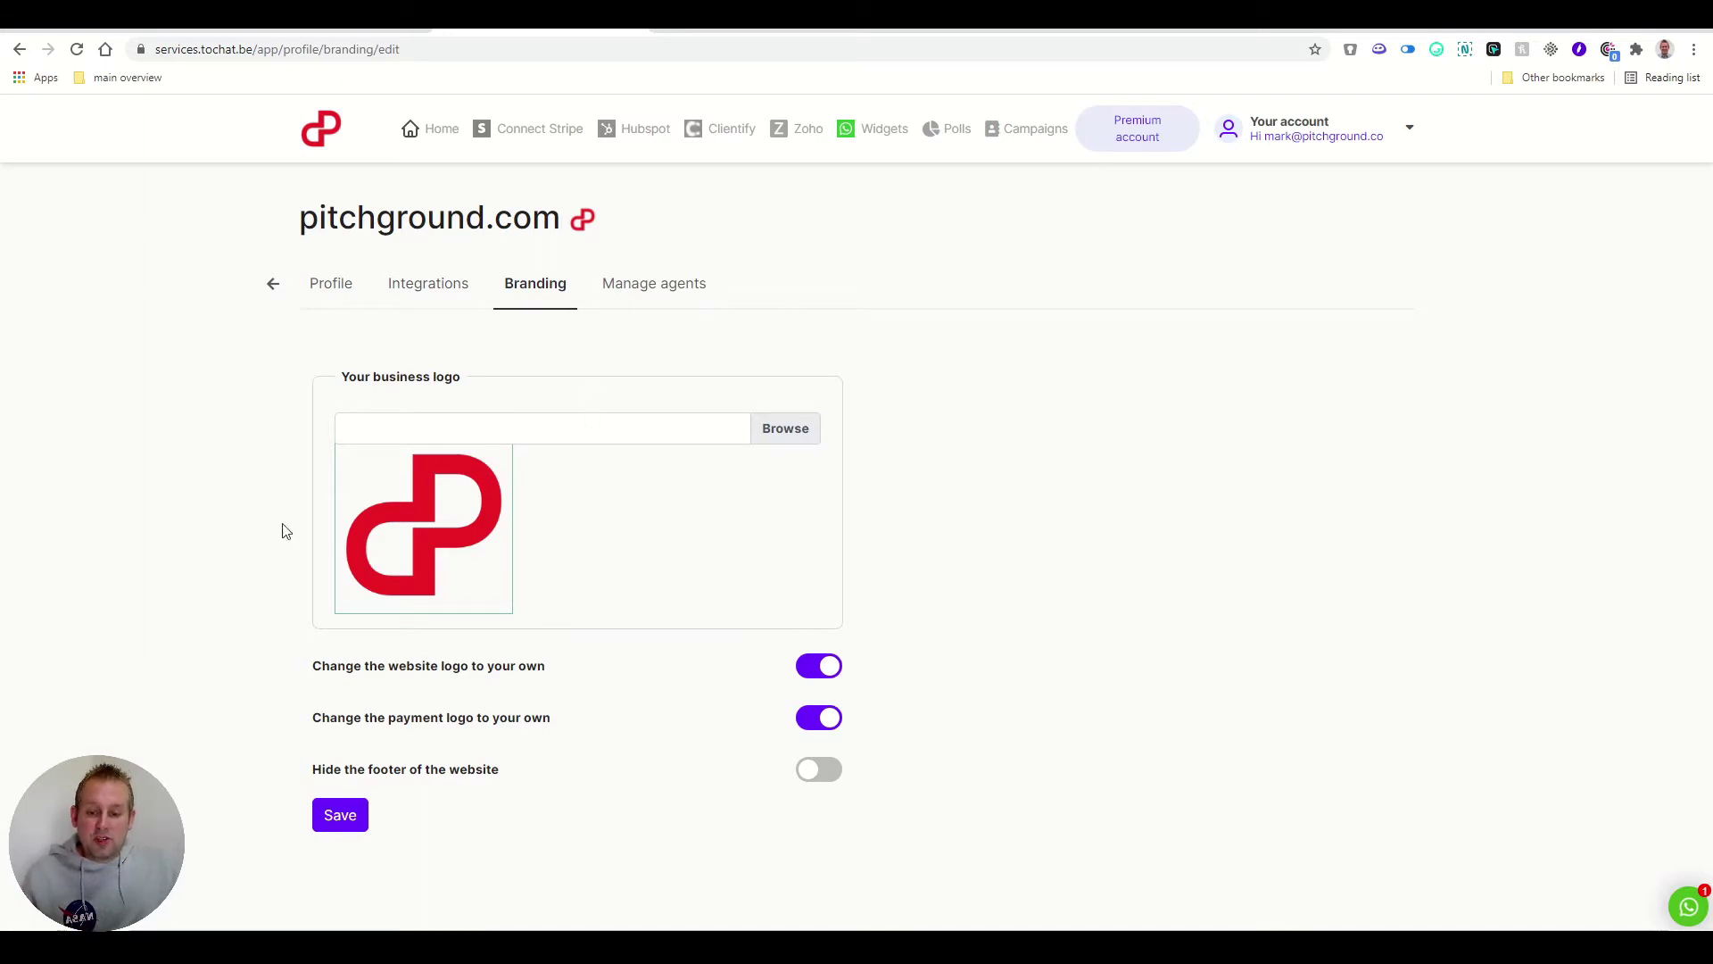
pyautogui.click(423, 286)
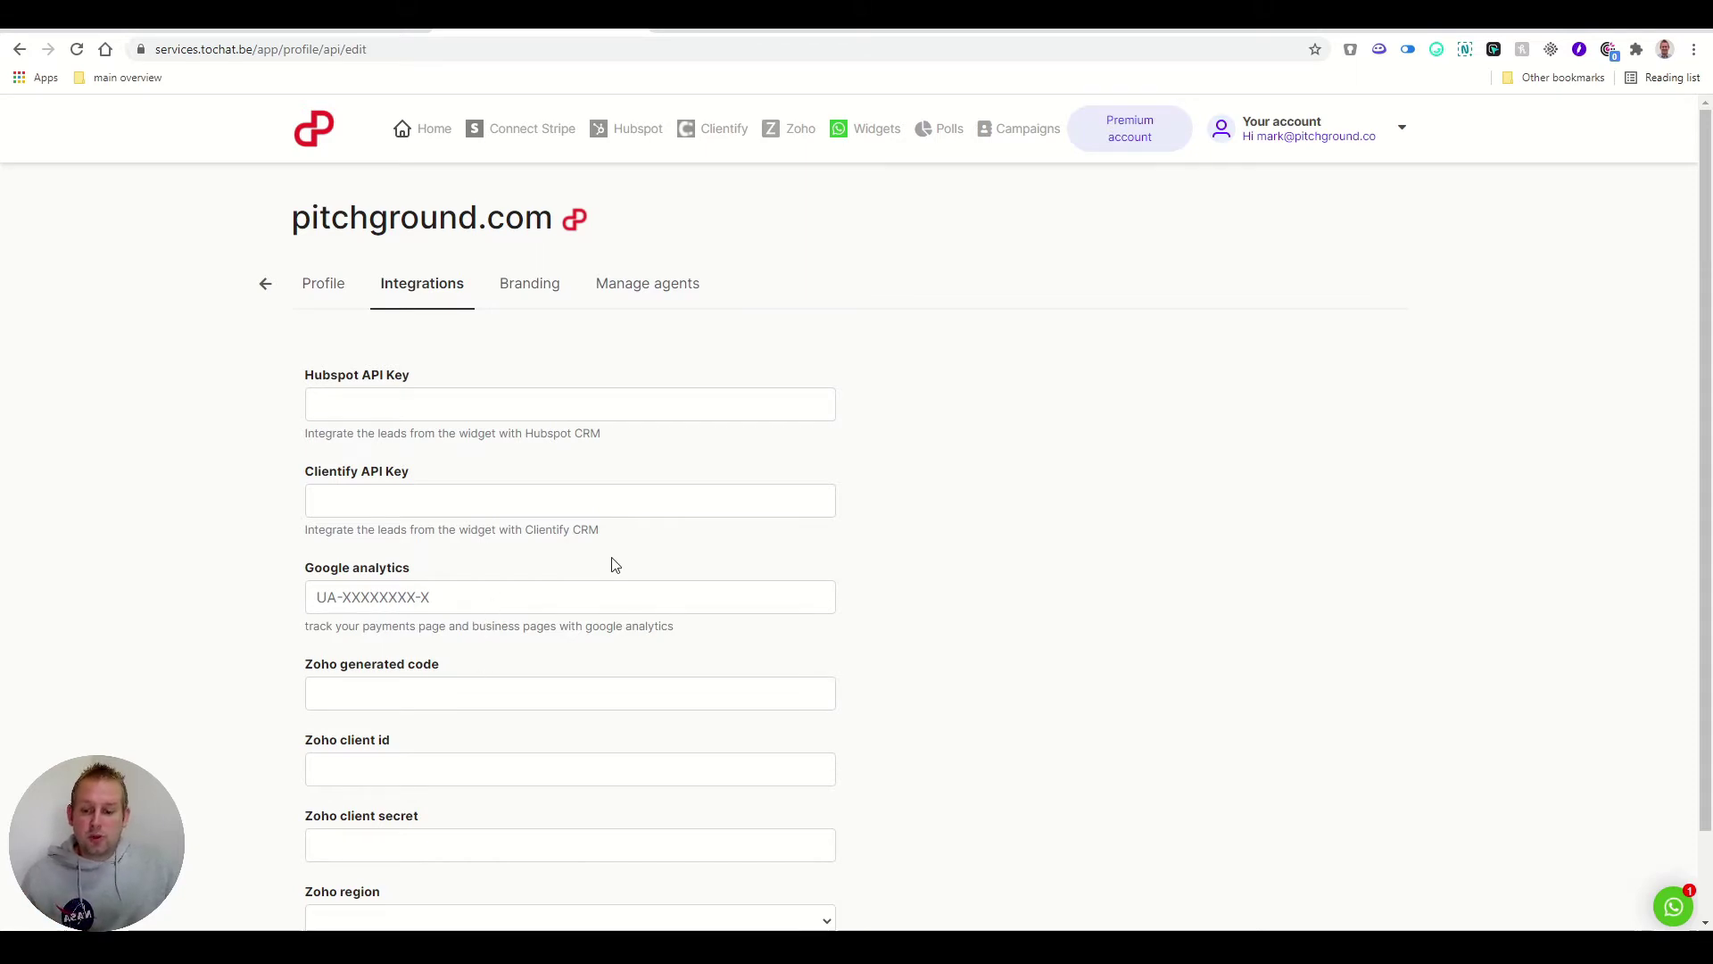
pyautogui.scroll(-1, 469, 605)
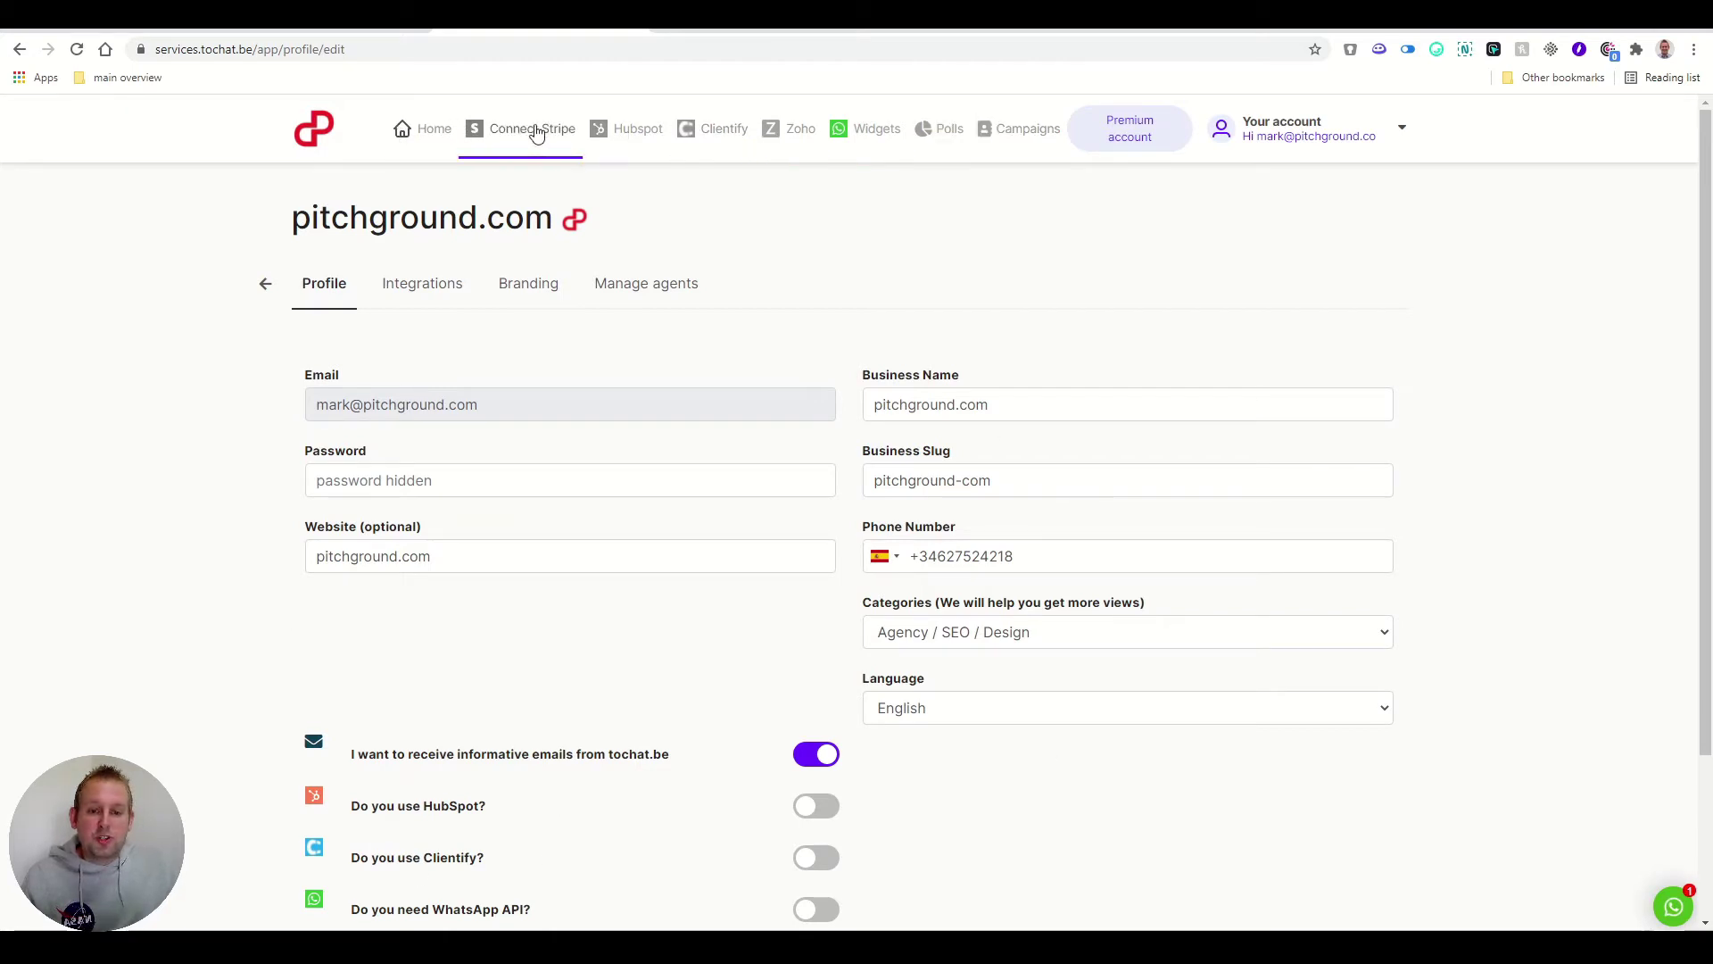
# View the Connect Stripe On Board page, then return to the Integrations settings
pyautogui.click(503, 142)
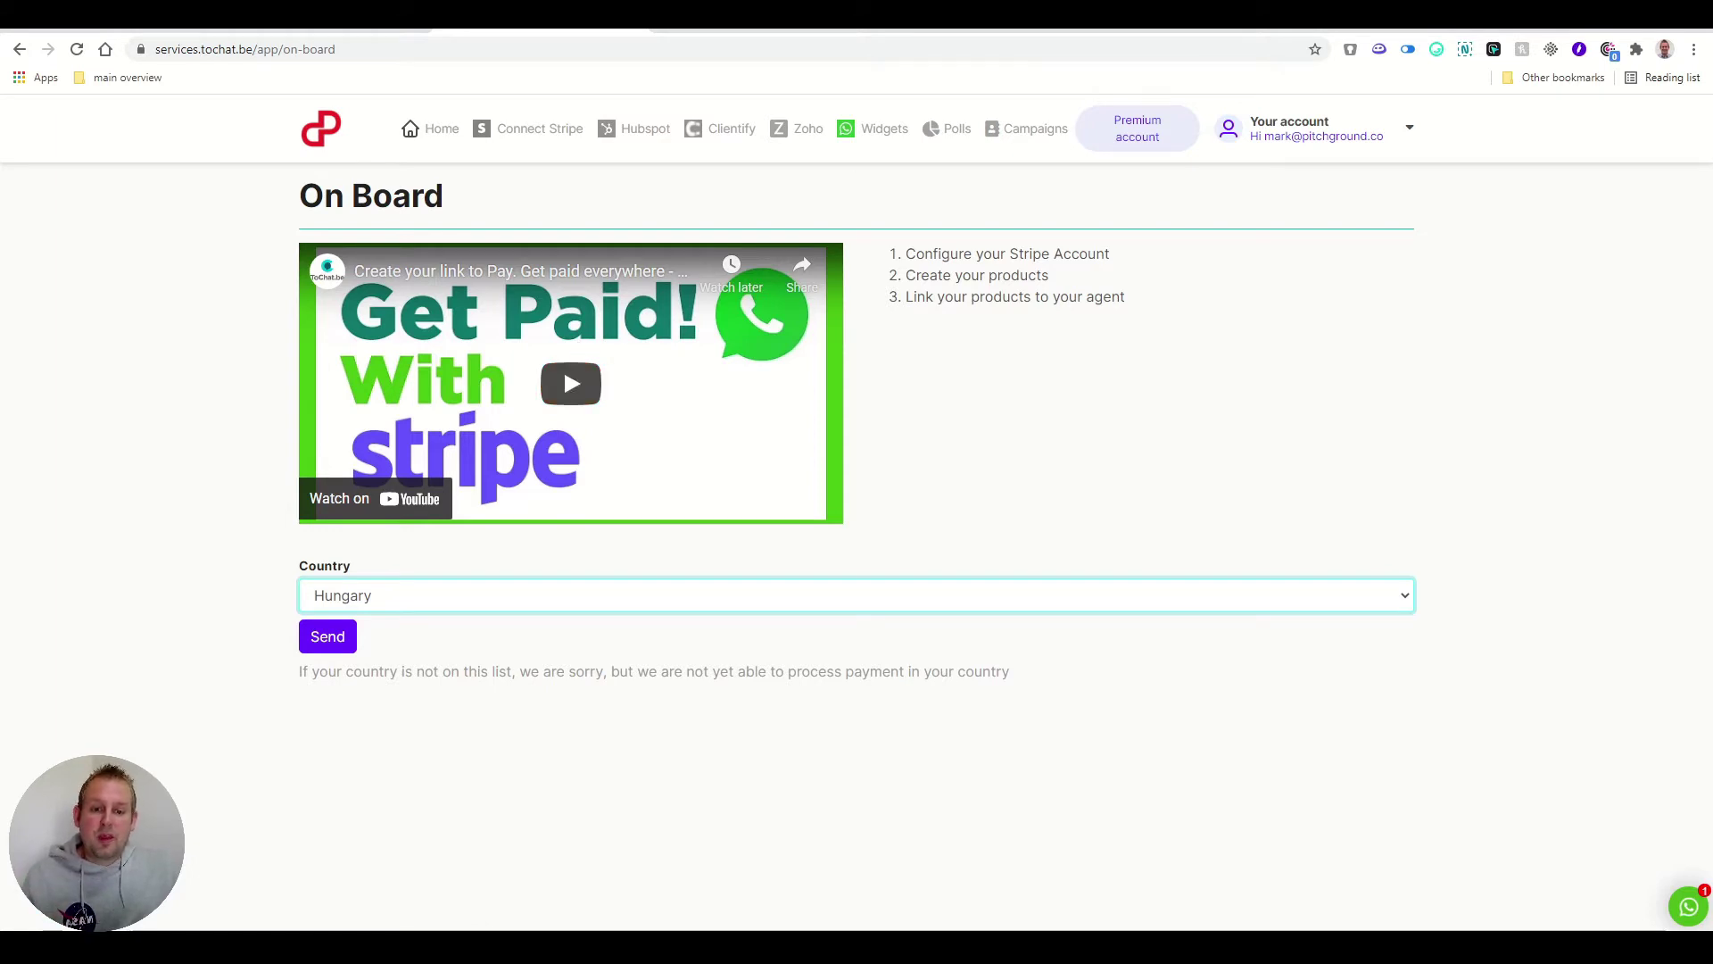
pyautogui.click(639, 134)
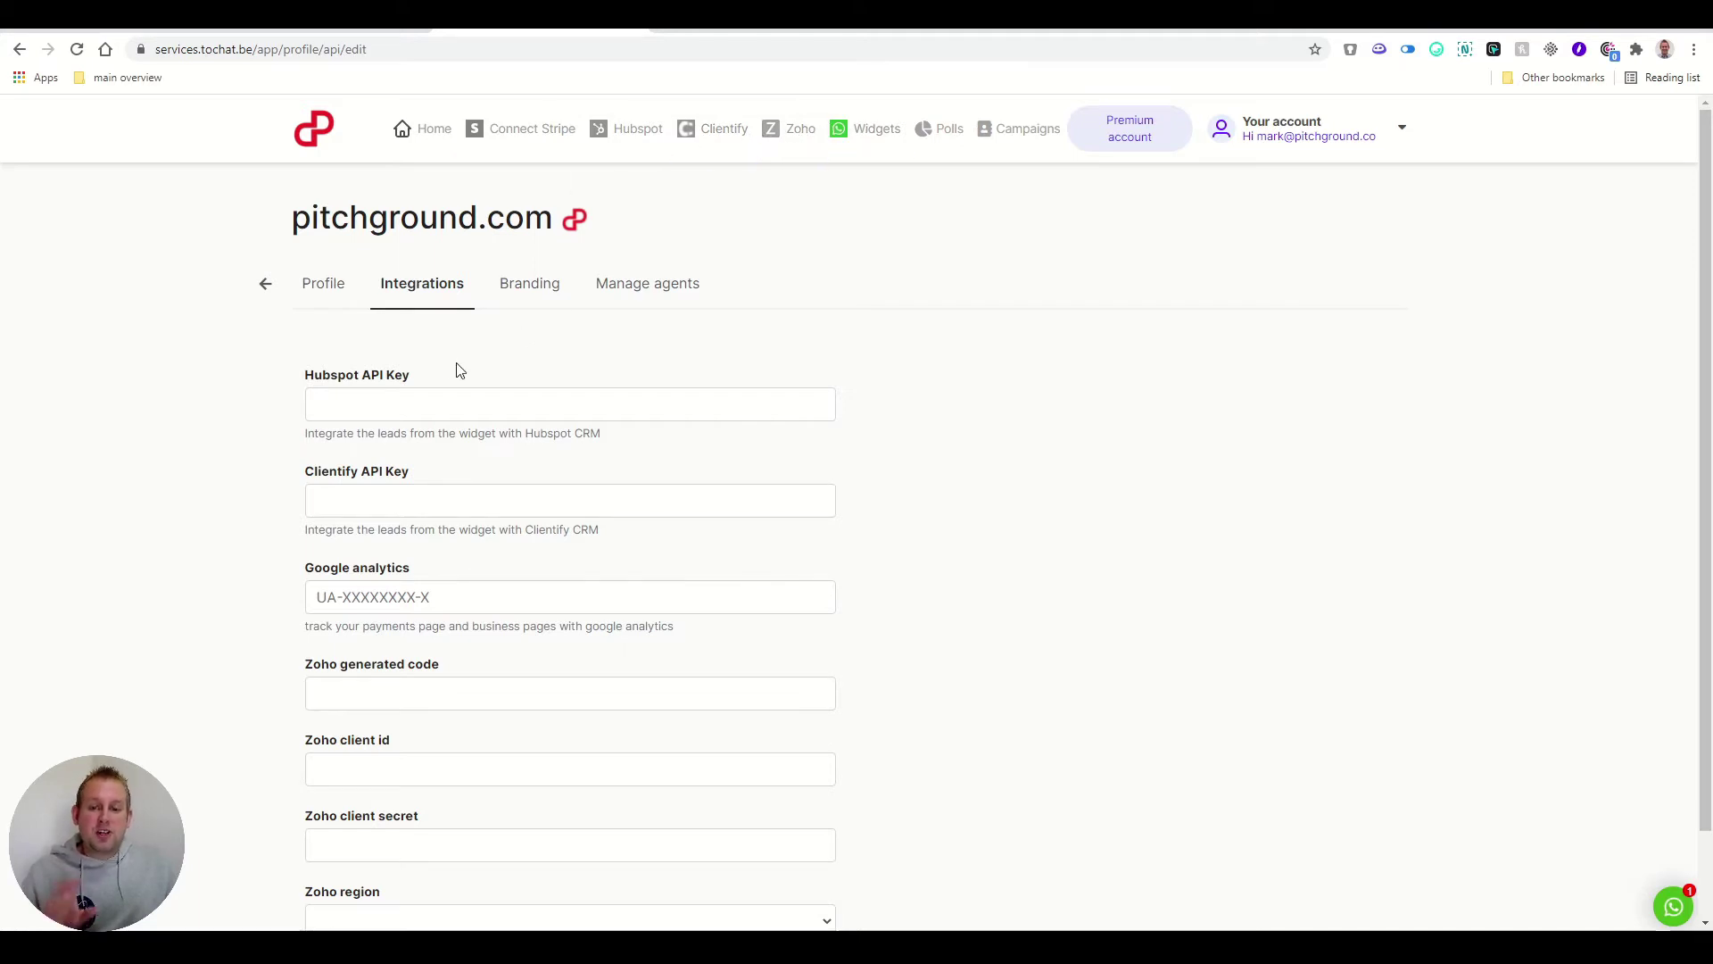
# Edit the first pitchground.com widget from Widgets, replacing its Button Message with 'Let's chat'
pyautogui.click(859, 139)
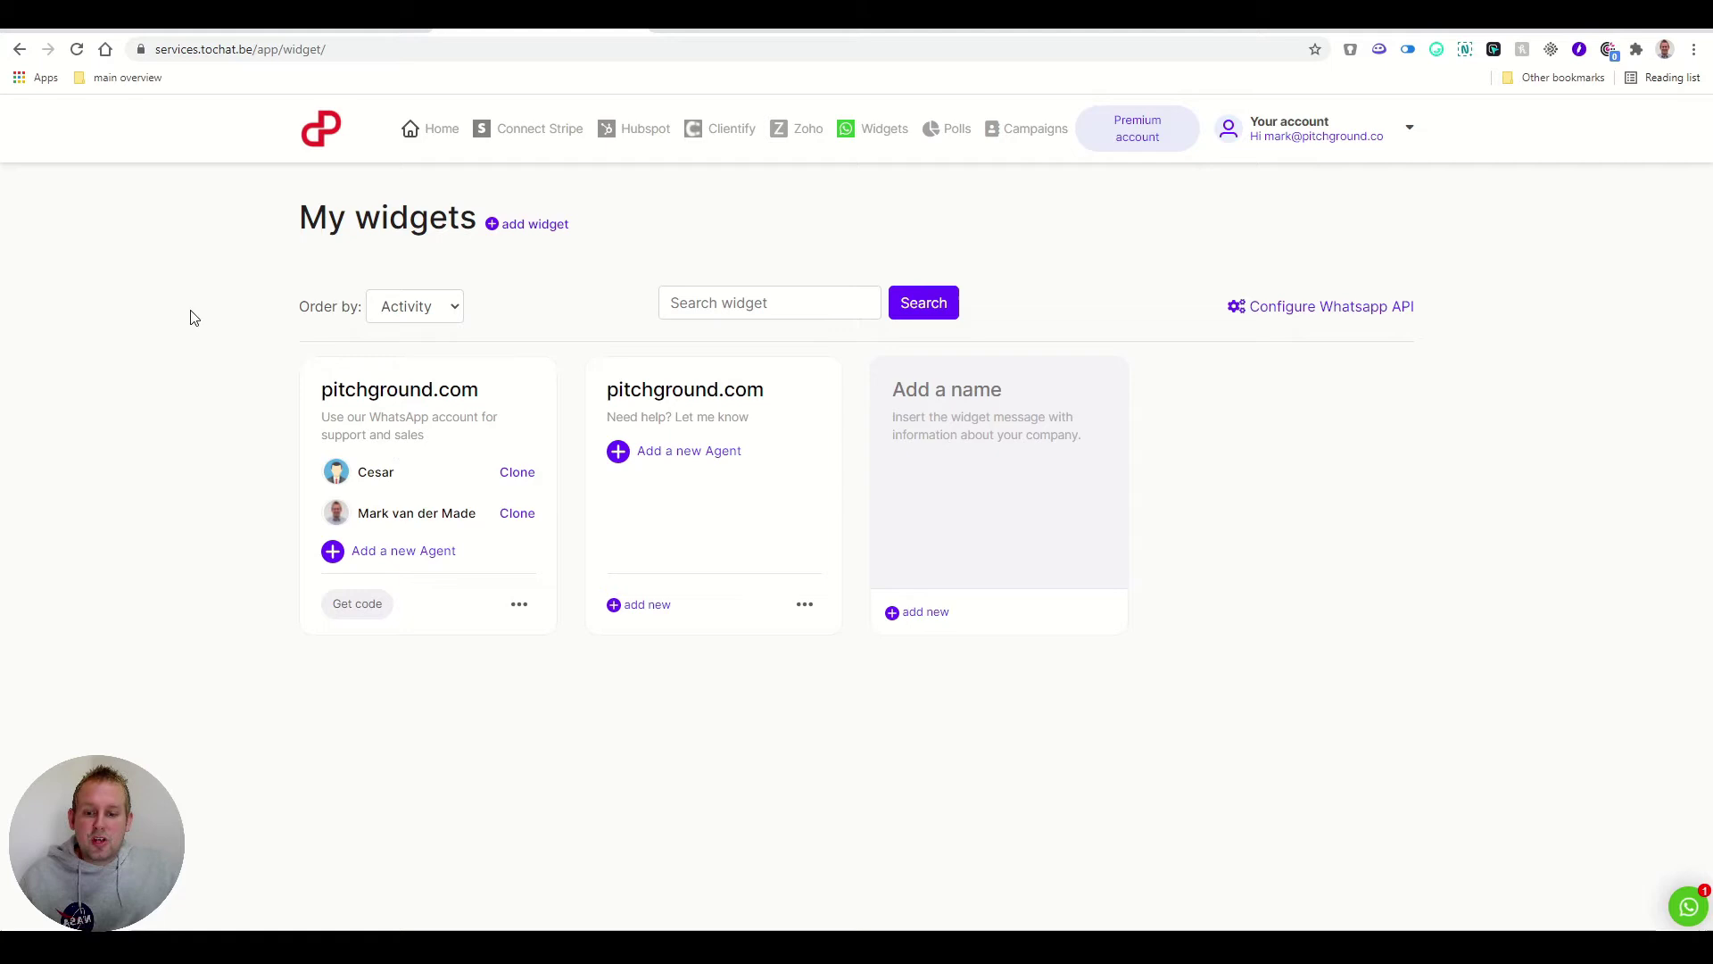
pyautogui.click(450, 401)
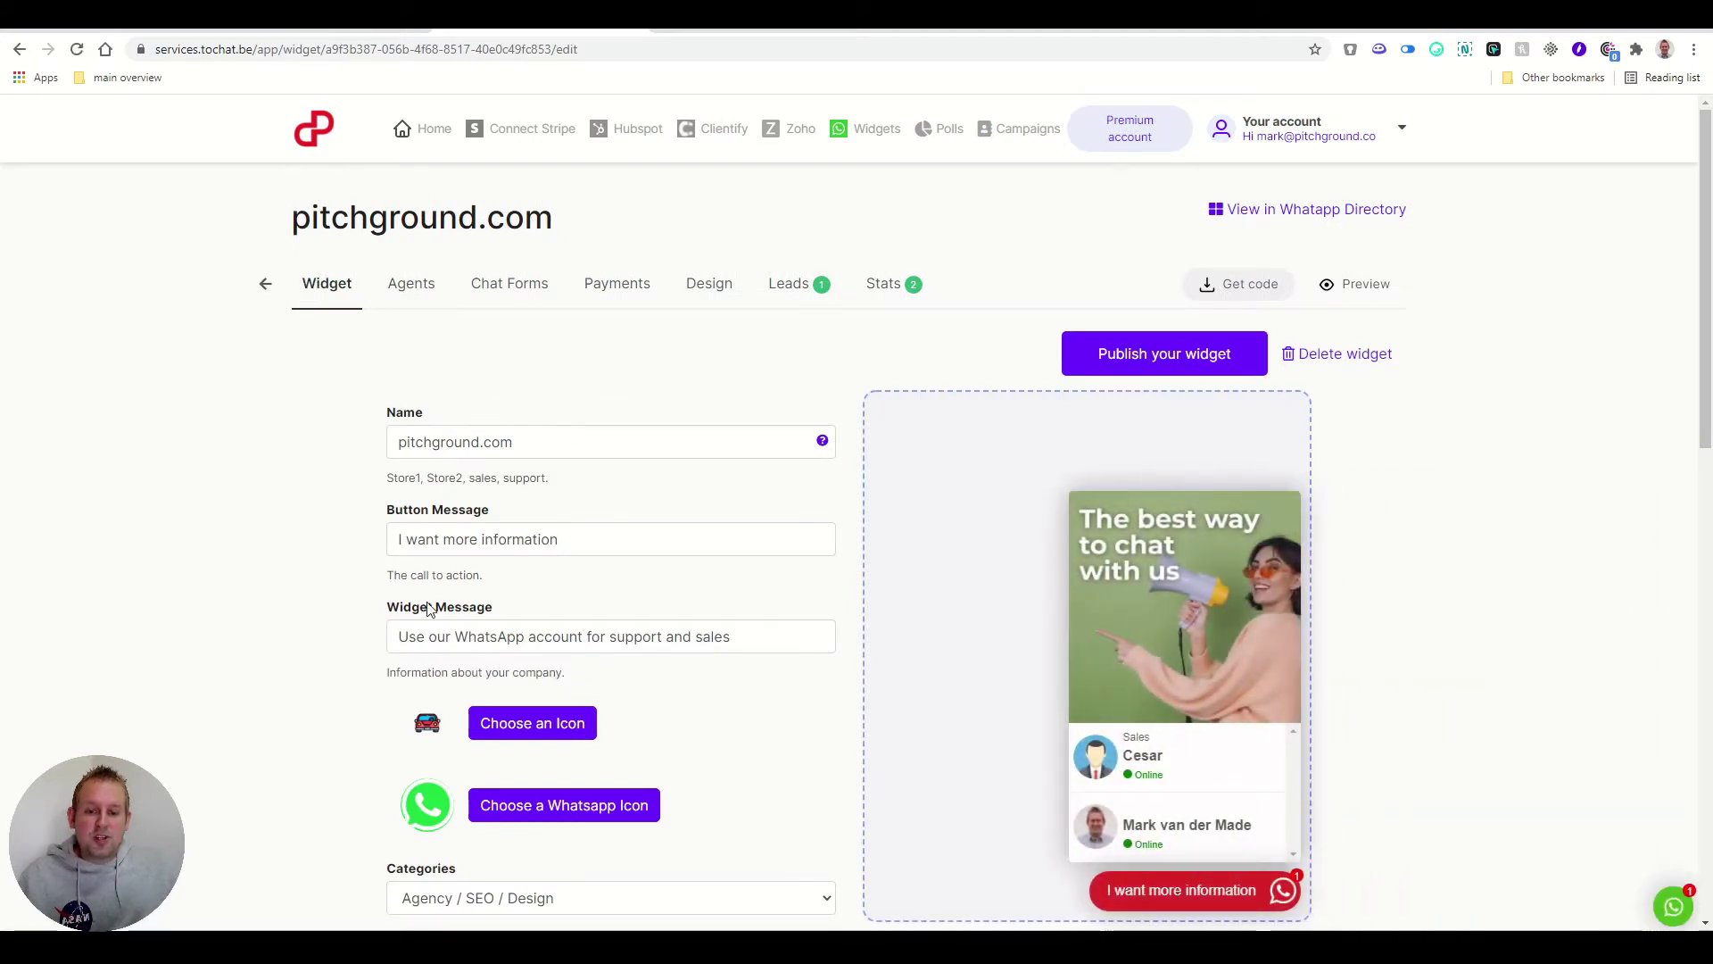
pyautogui.moveTo(551, 451); pyautogui.dragTo(317, 444)
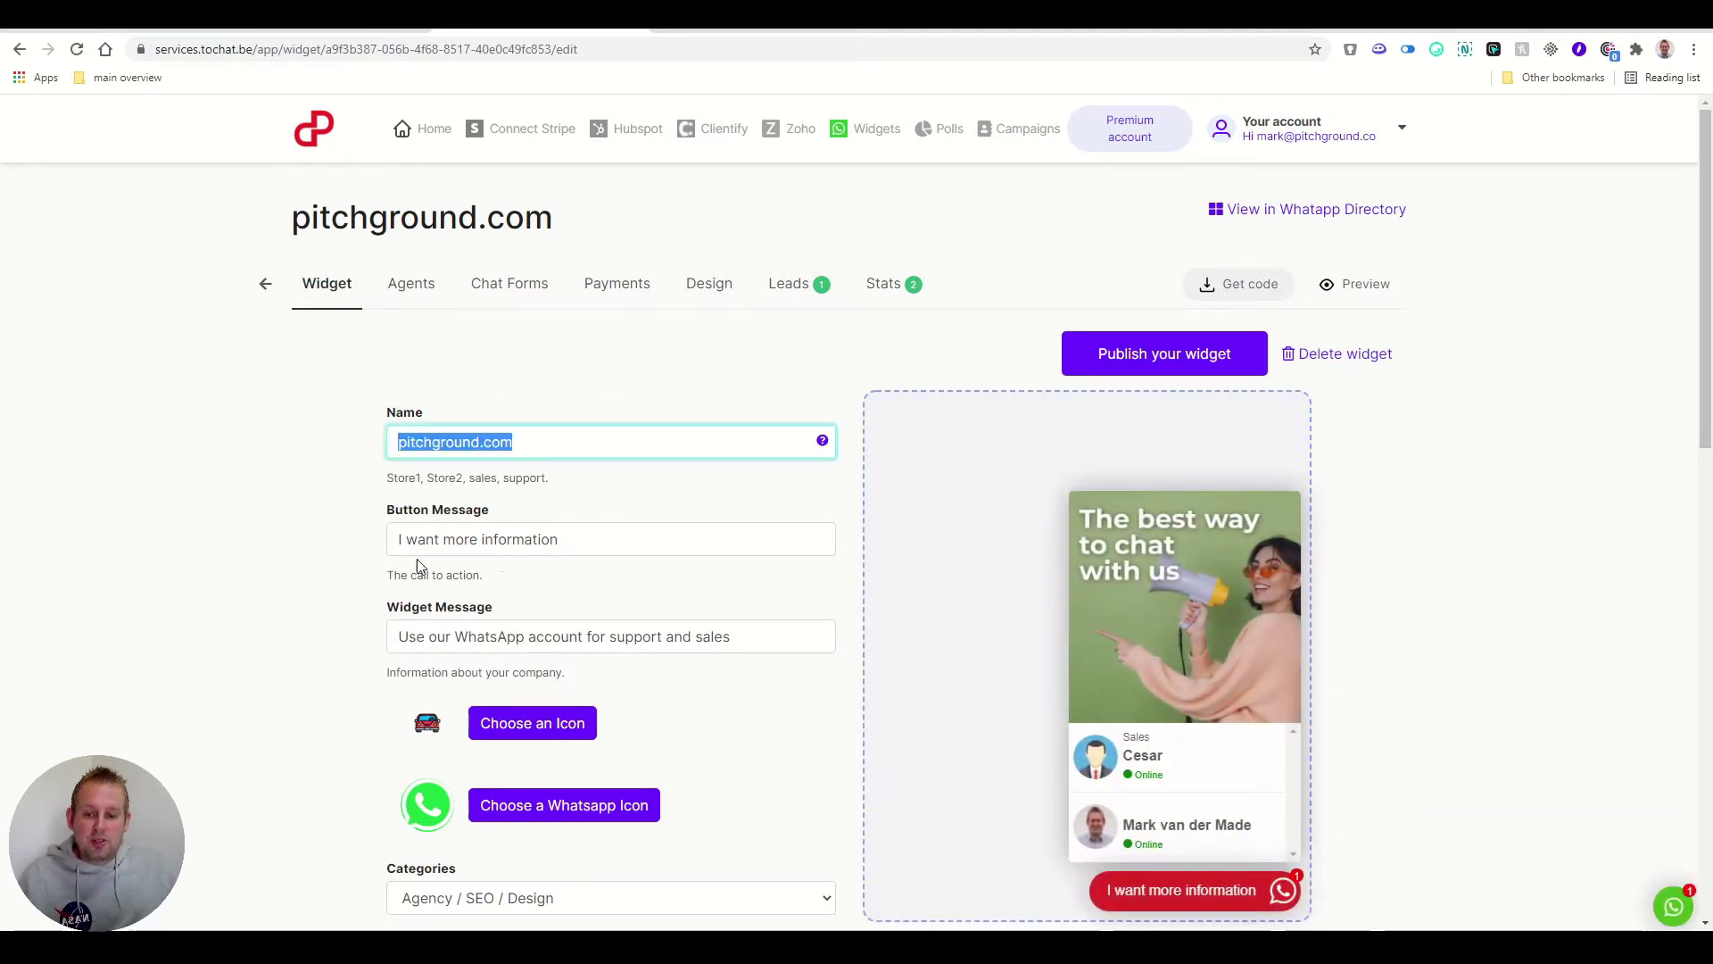
pyautogui.click(688, 549)
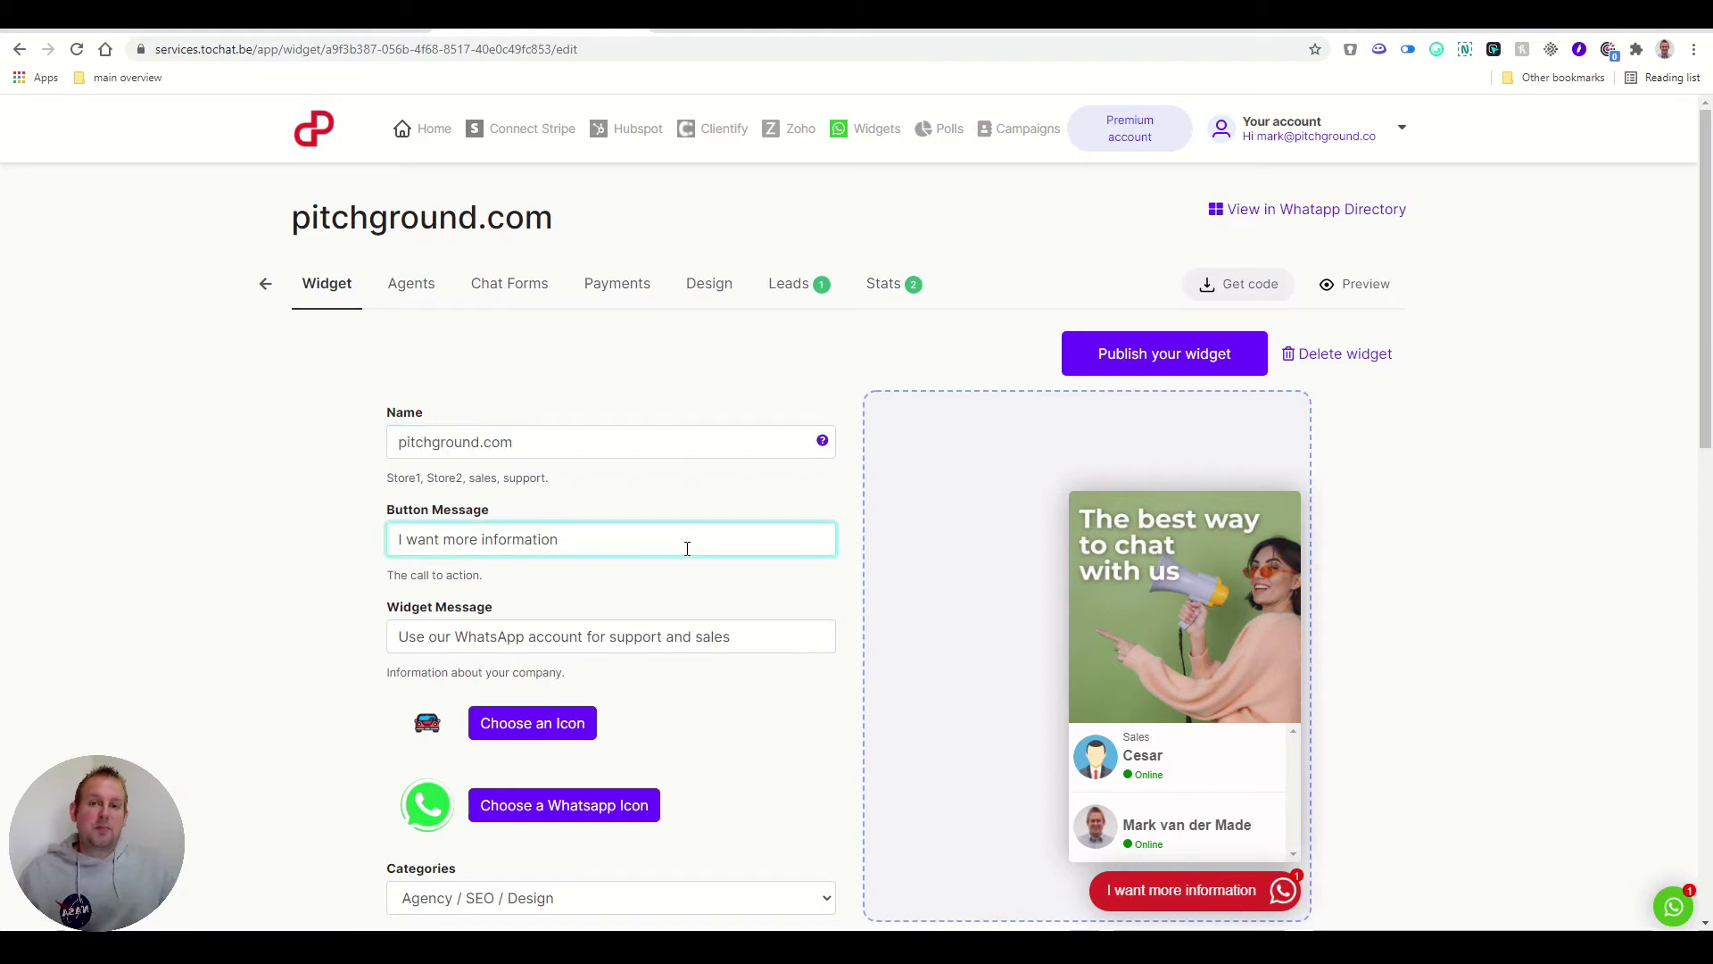
pyautogui.hotkey('ctrl', 'a')
pyautogui.write('Le')
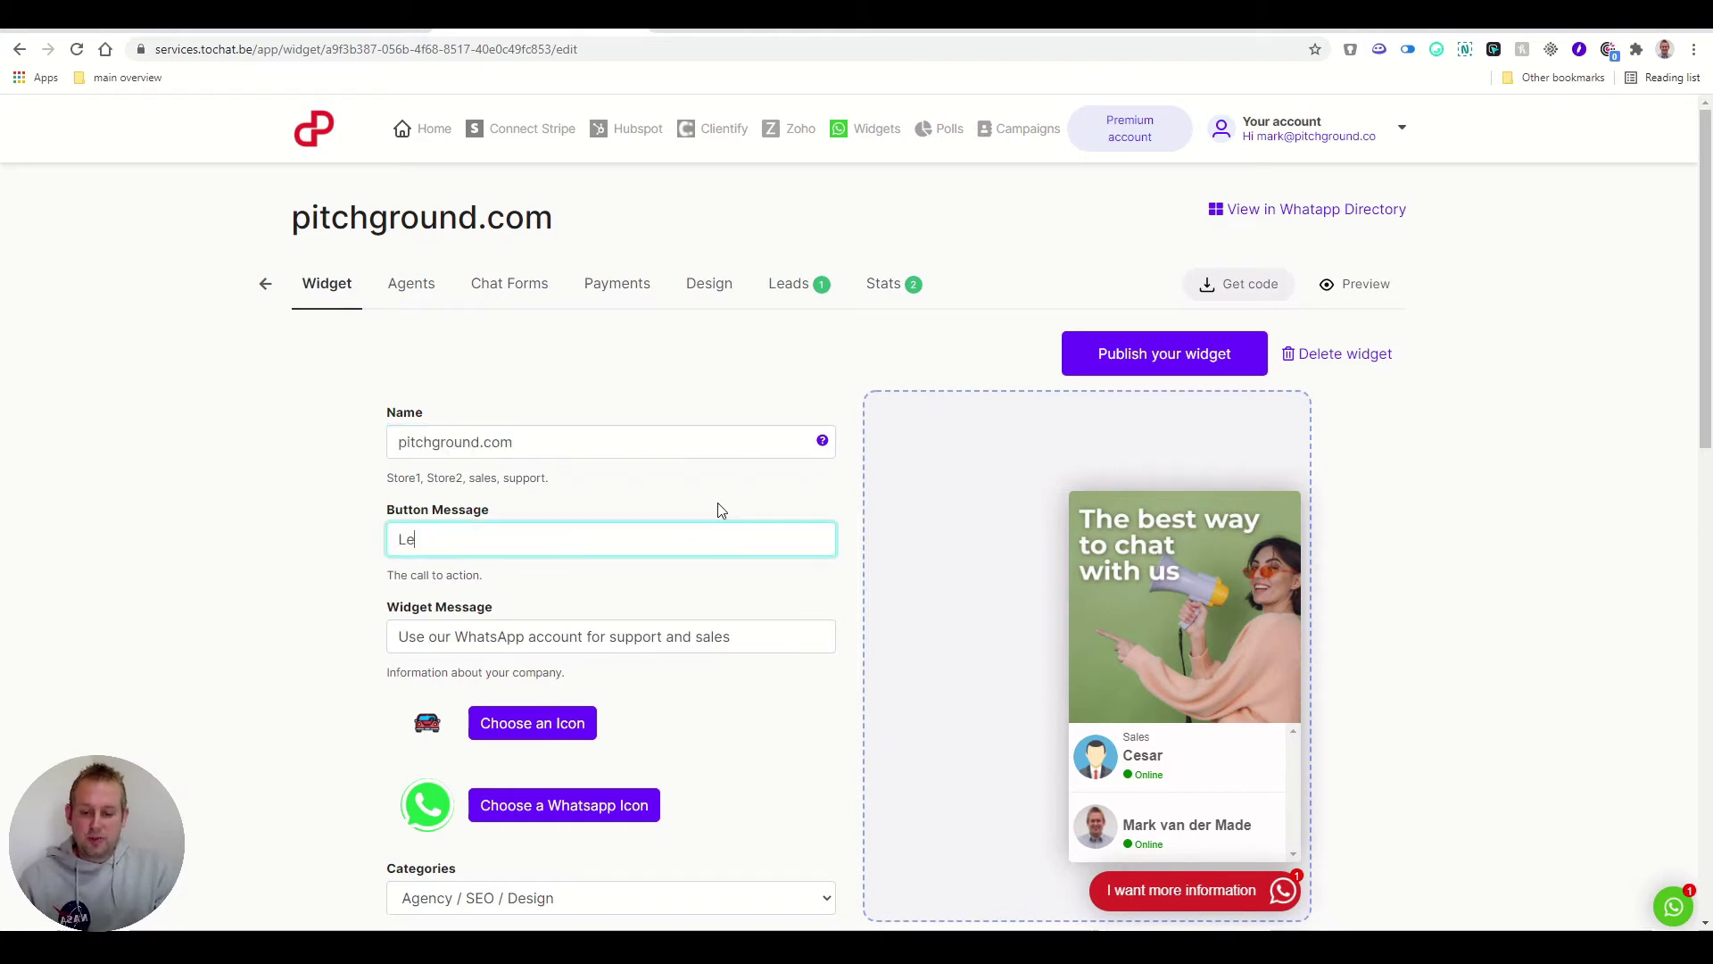
pyautogui.write("t's")
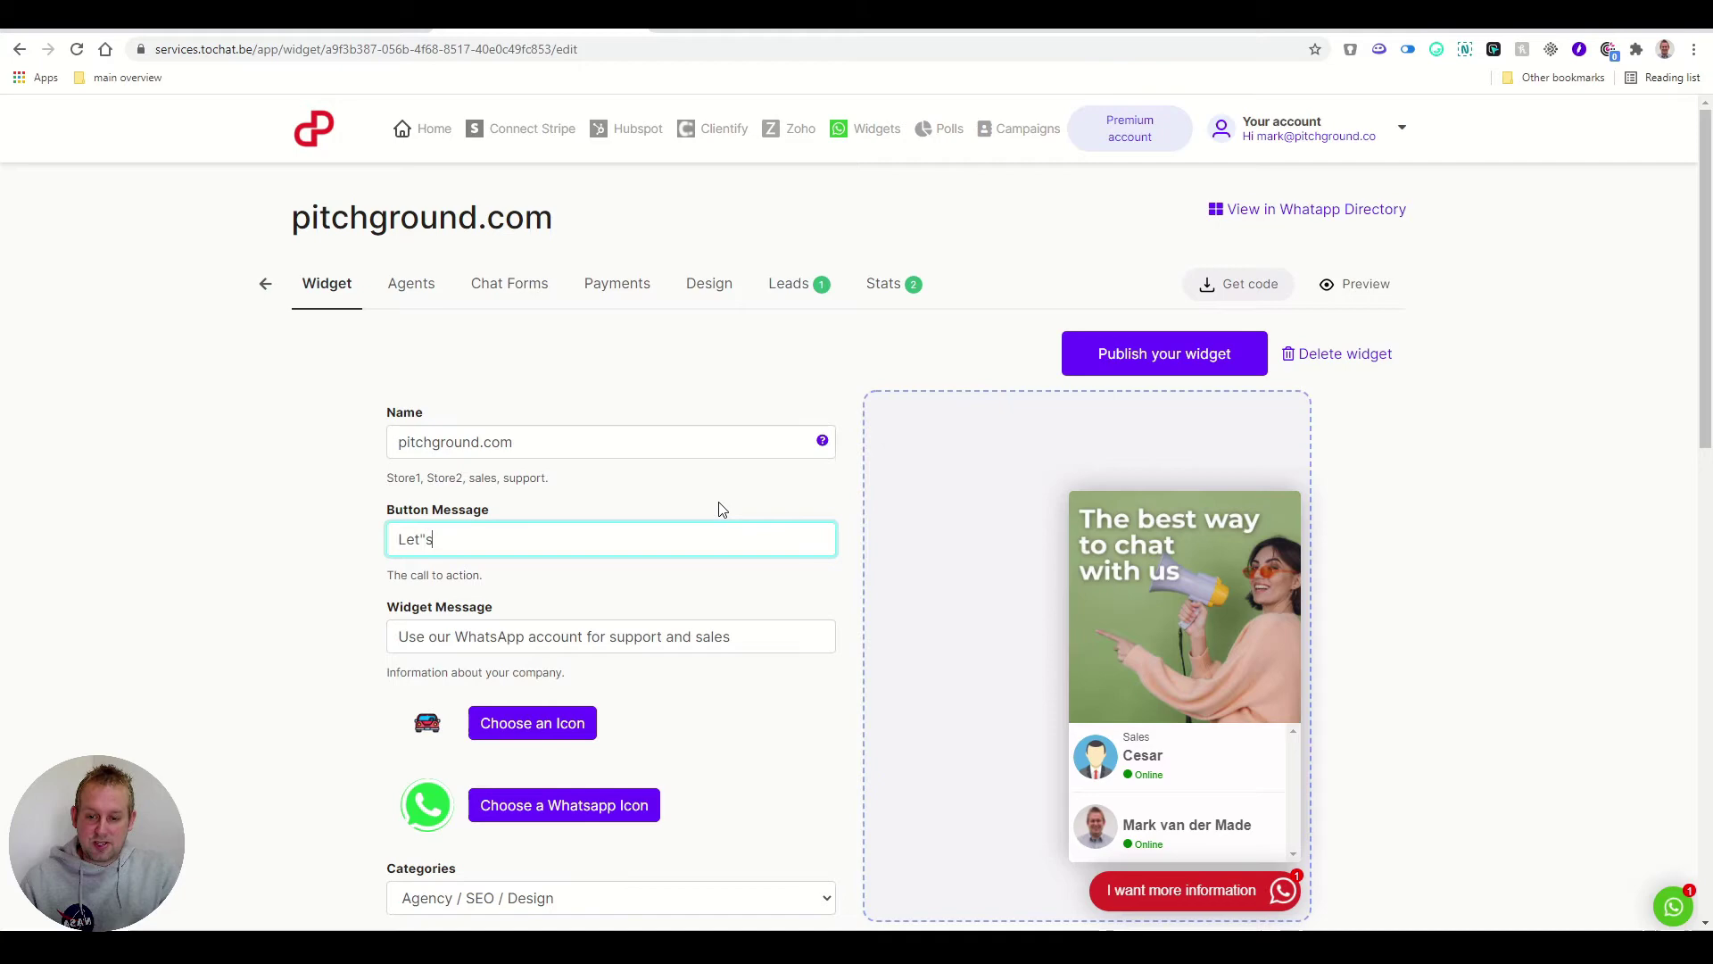
pyautogui.press('BackSpace')
pyautogui.press('BackSpace')
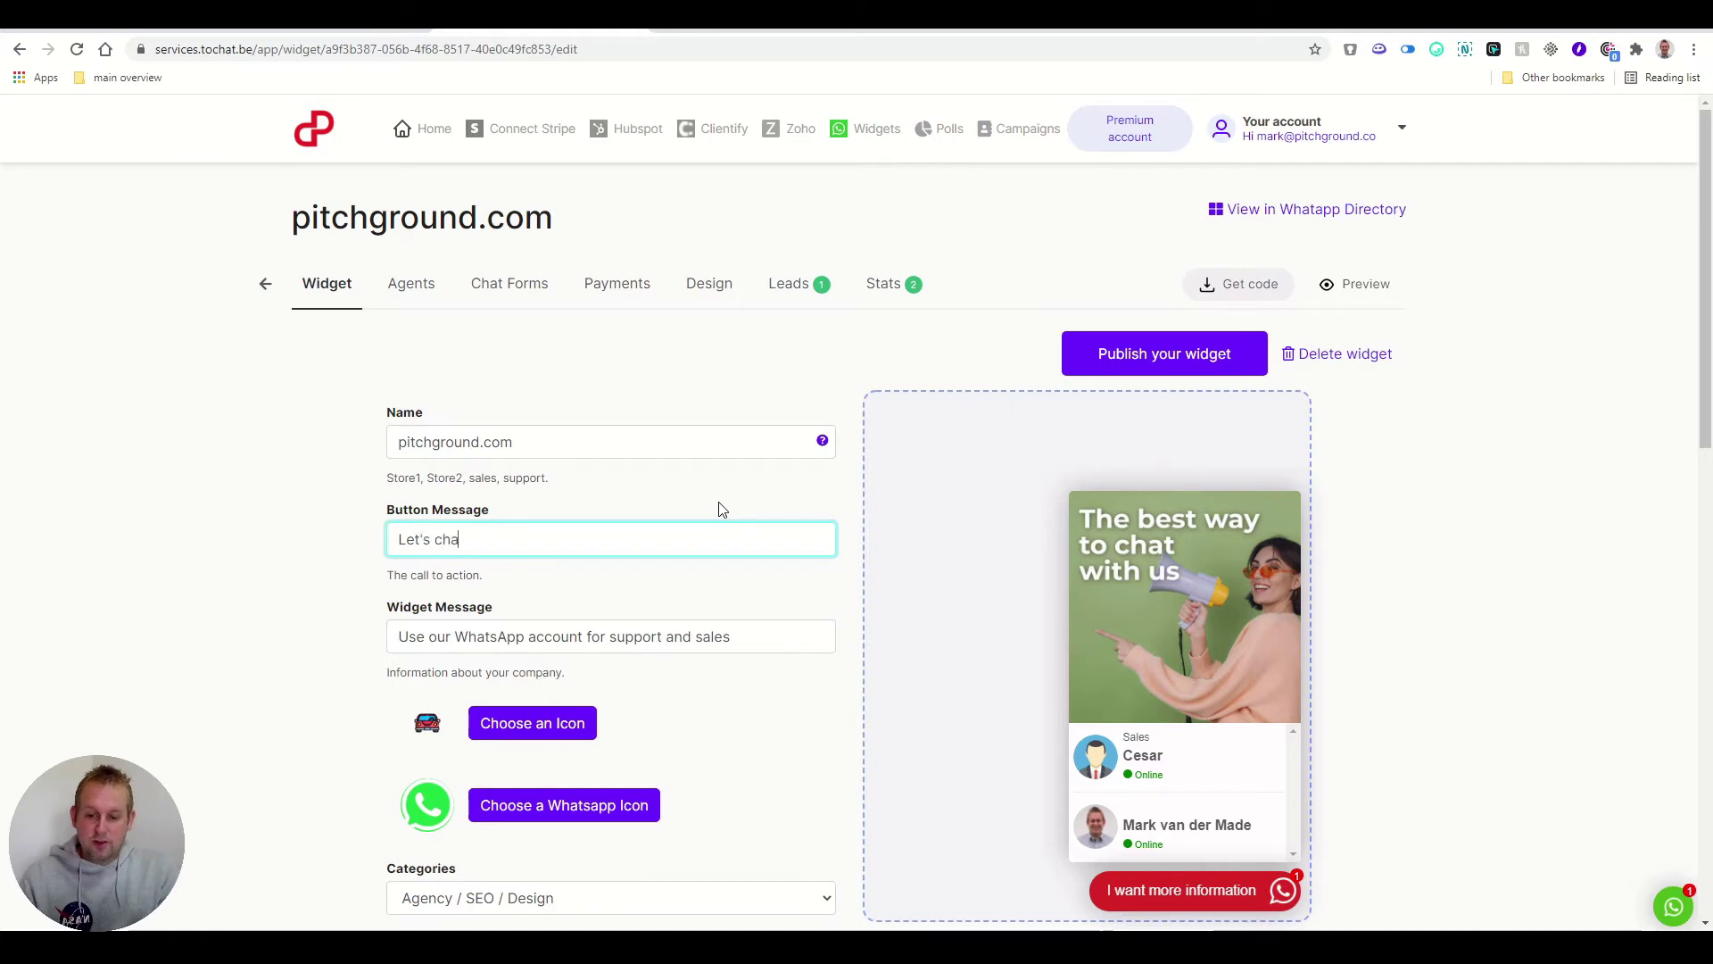
pyautogui.scroll(-2, 722, 509)
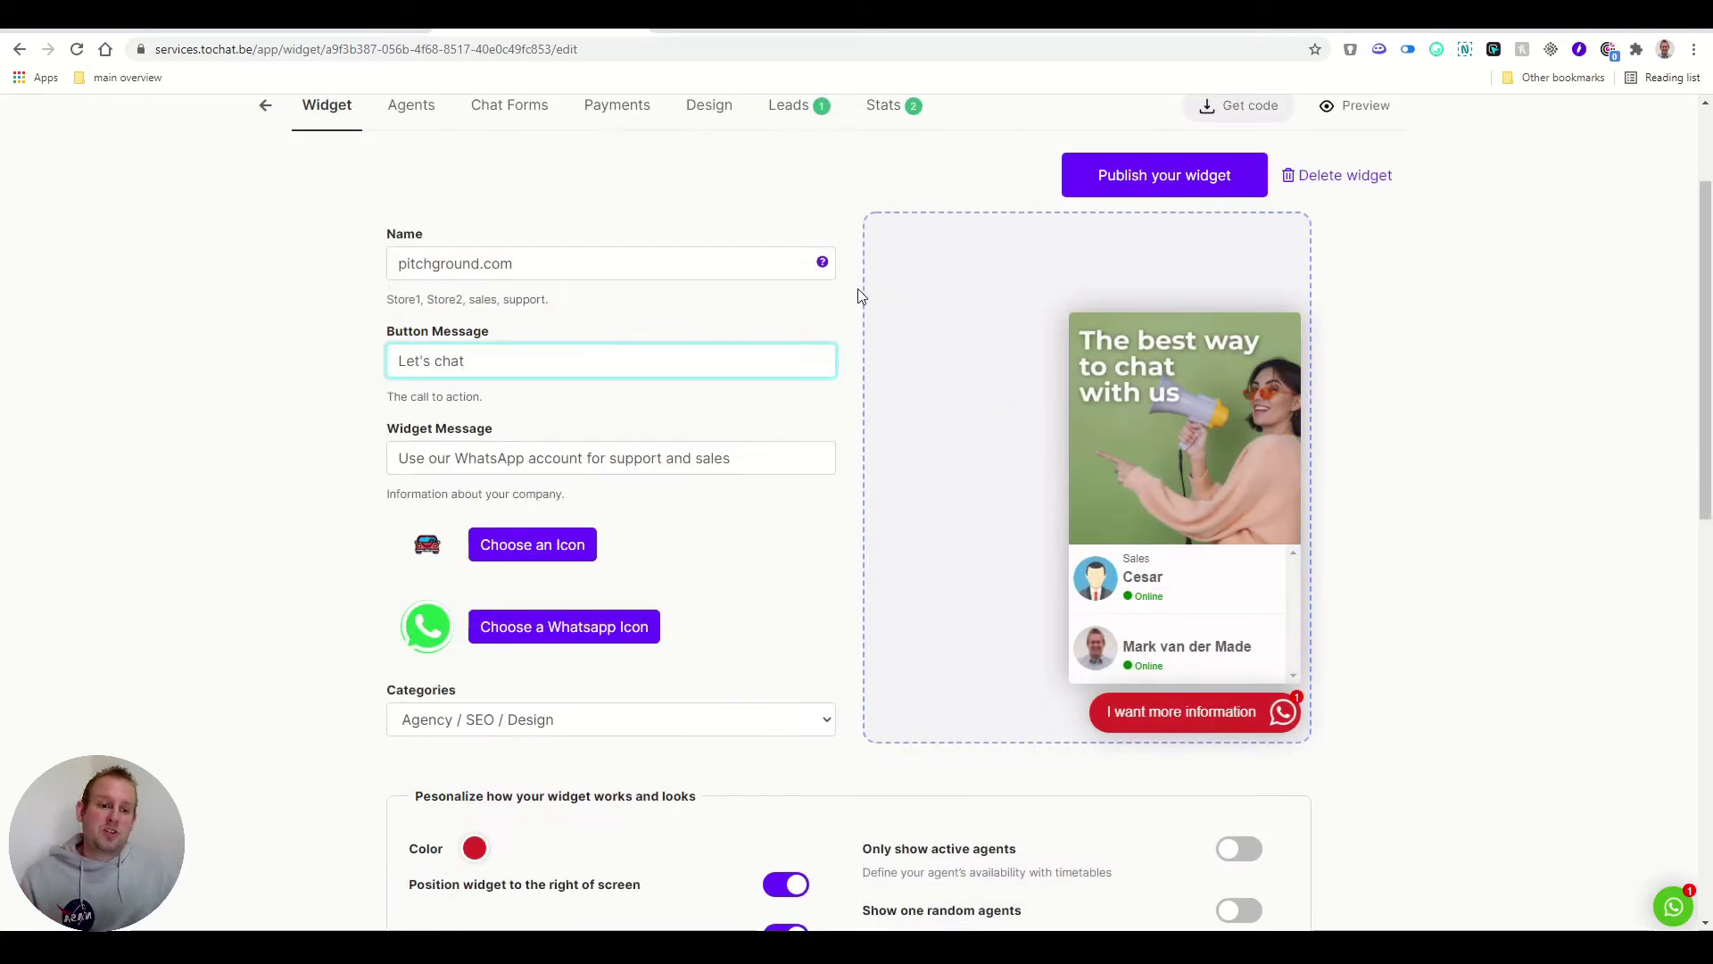
# Publish the widget and review its personalization and banner settings
pyautogui.click(1246, 157)
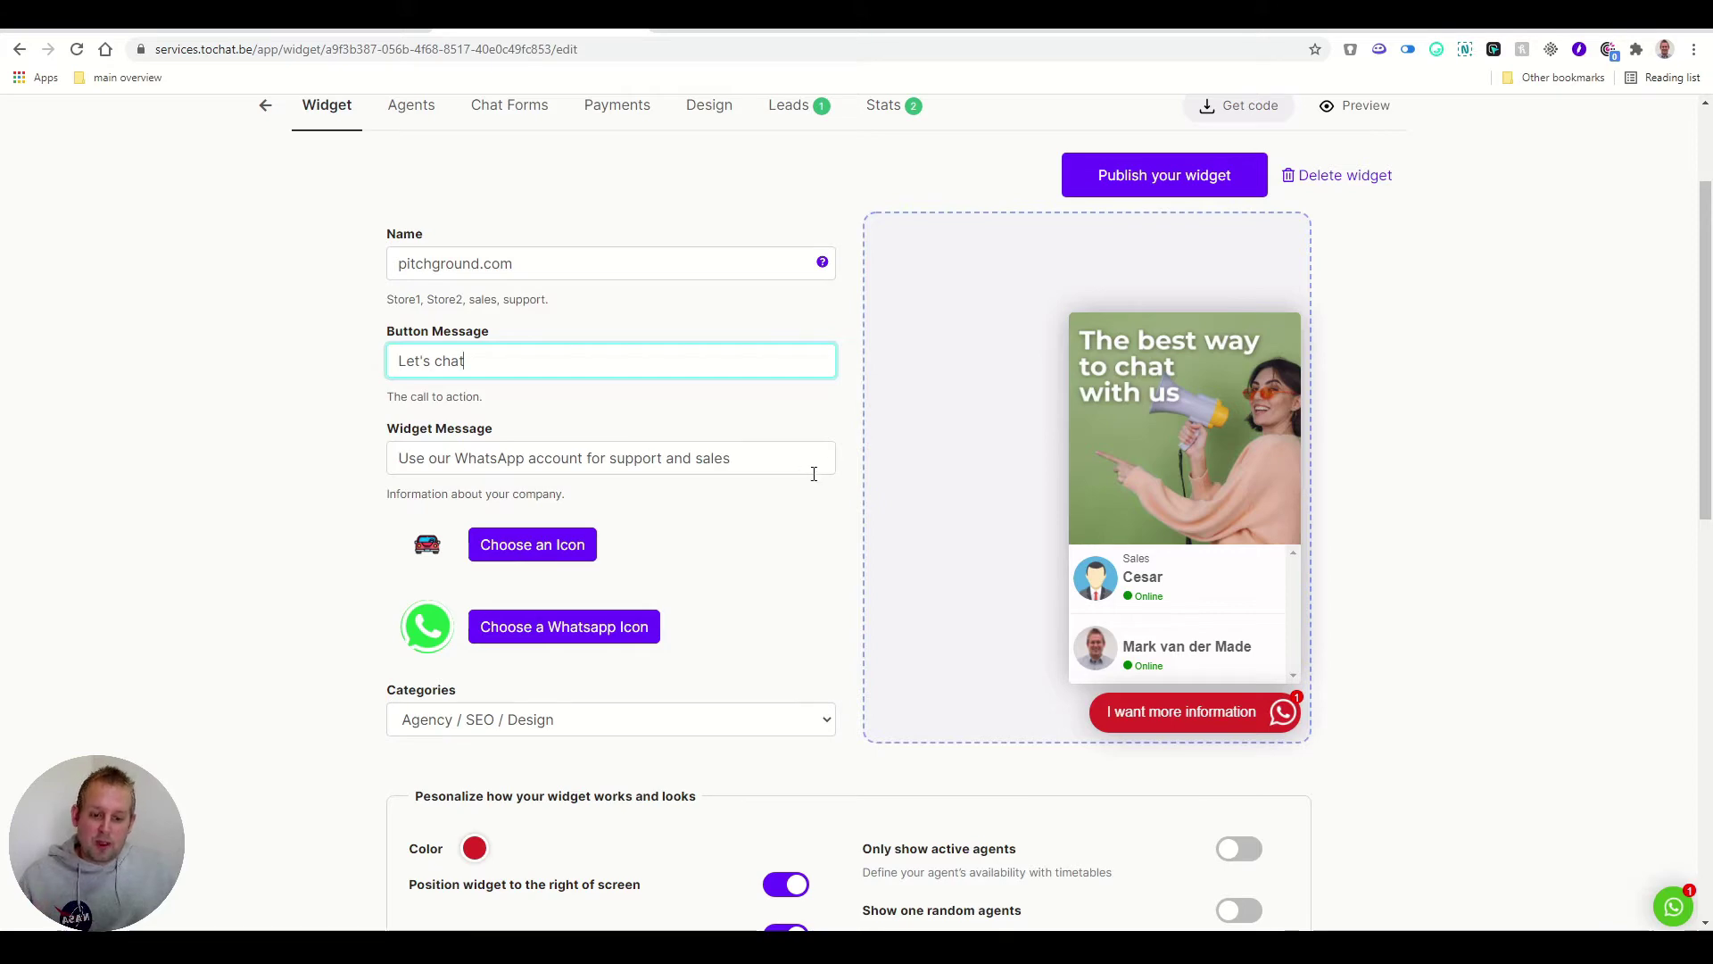
pyautogui.scroll(-2, 811, 481)
pyautogui.scroll(2, 482, 428)
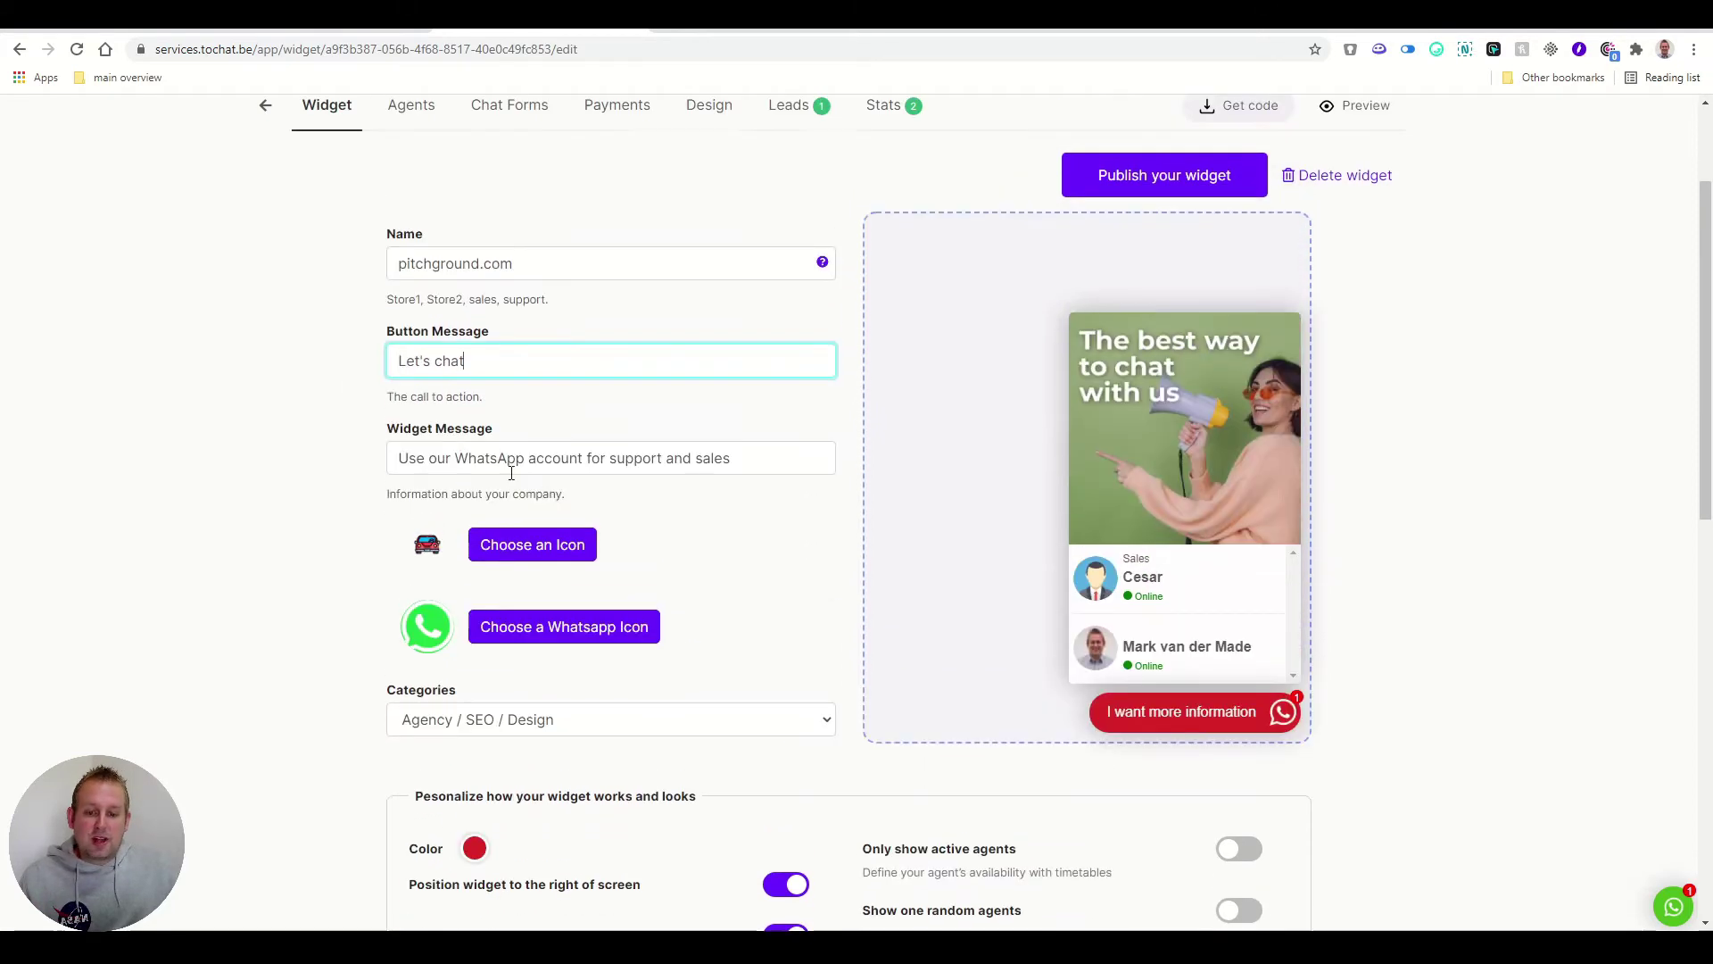
pyautogui.scroll(-4, 573, 547)
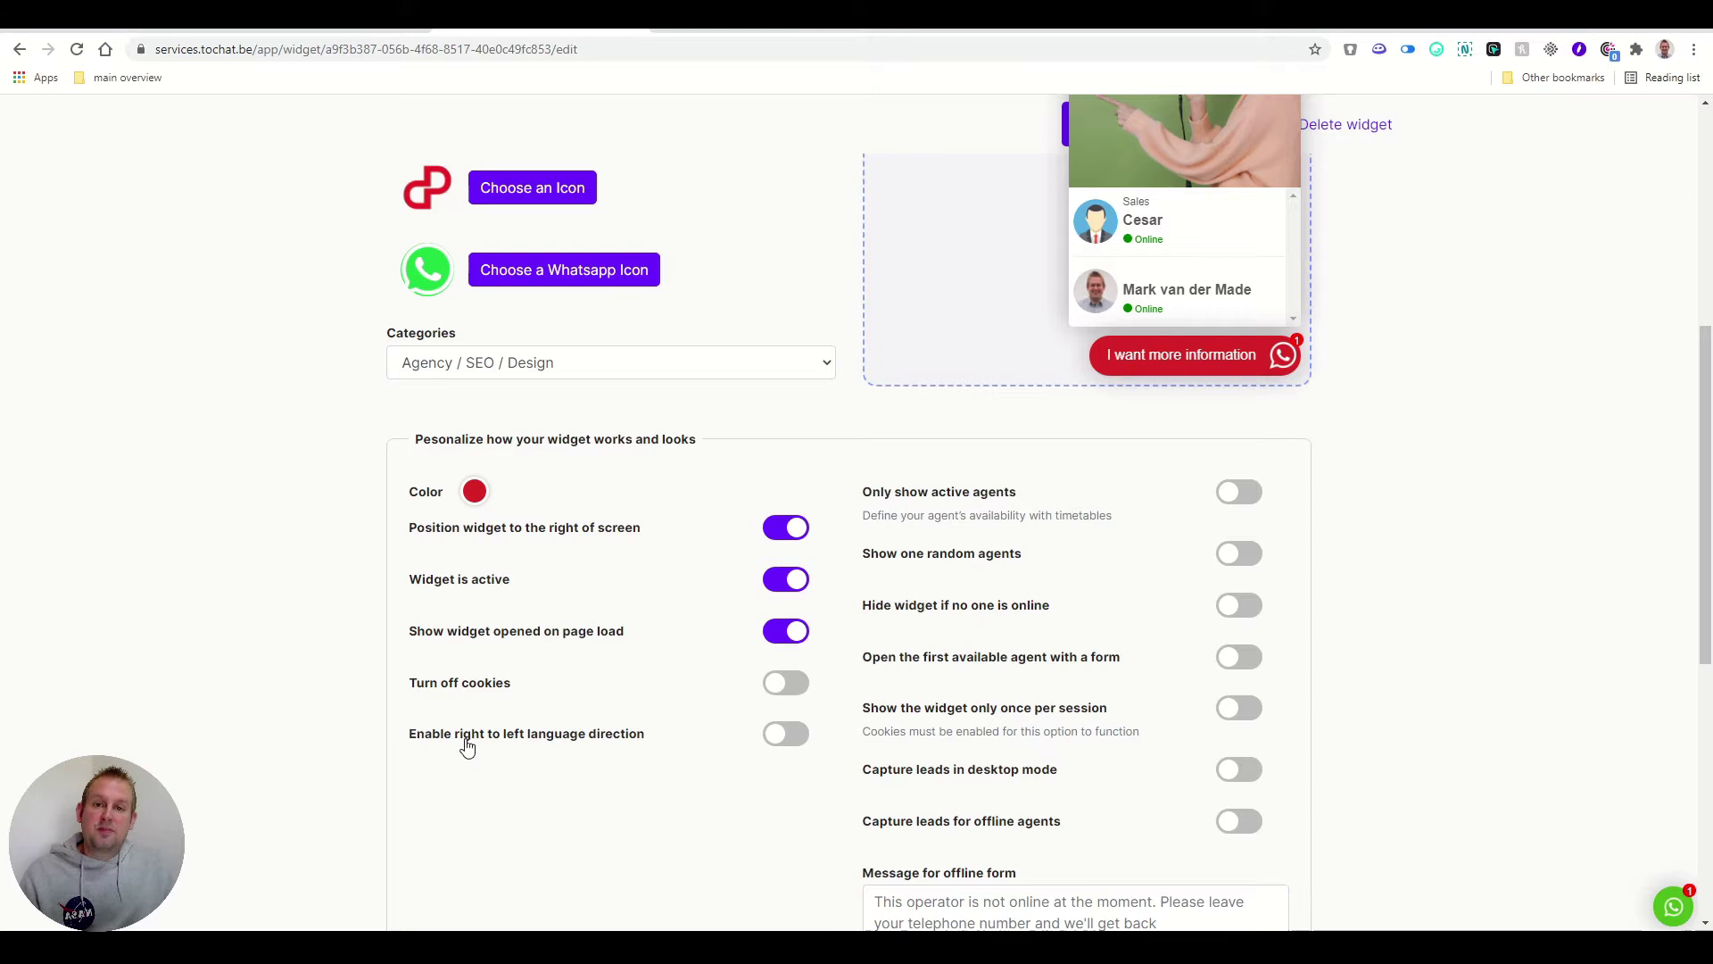
pyautogui.scroll(-2, 968, 463)
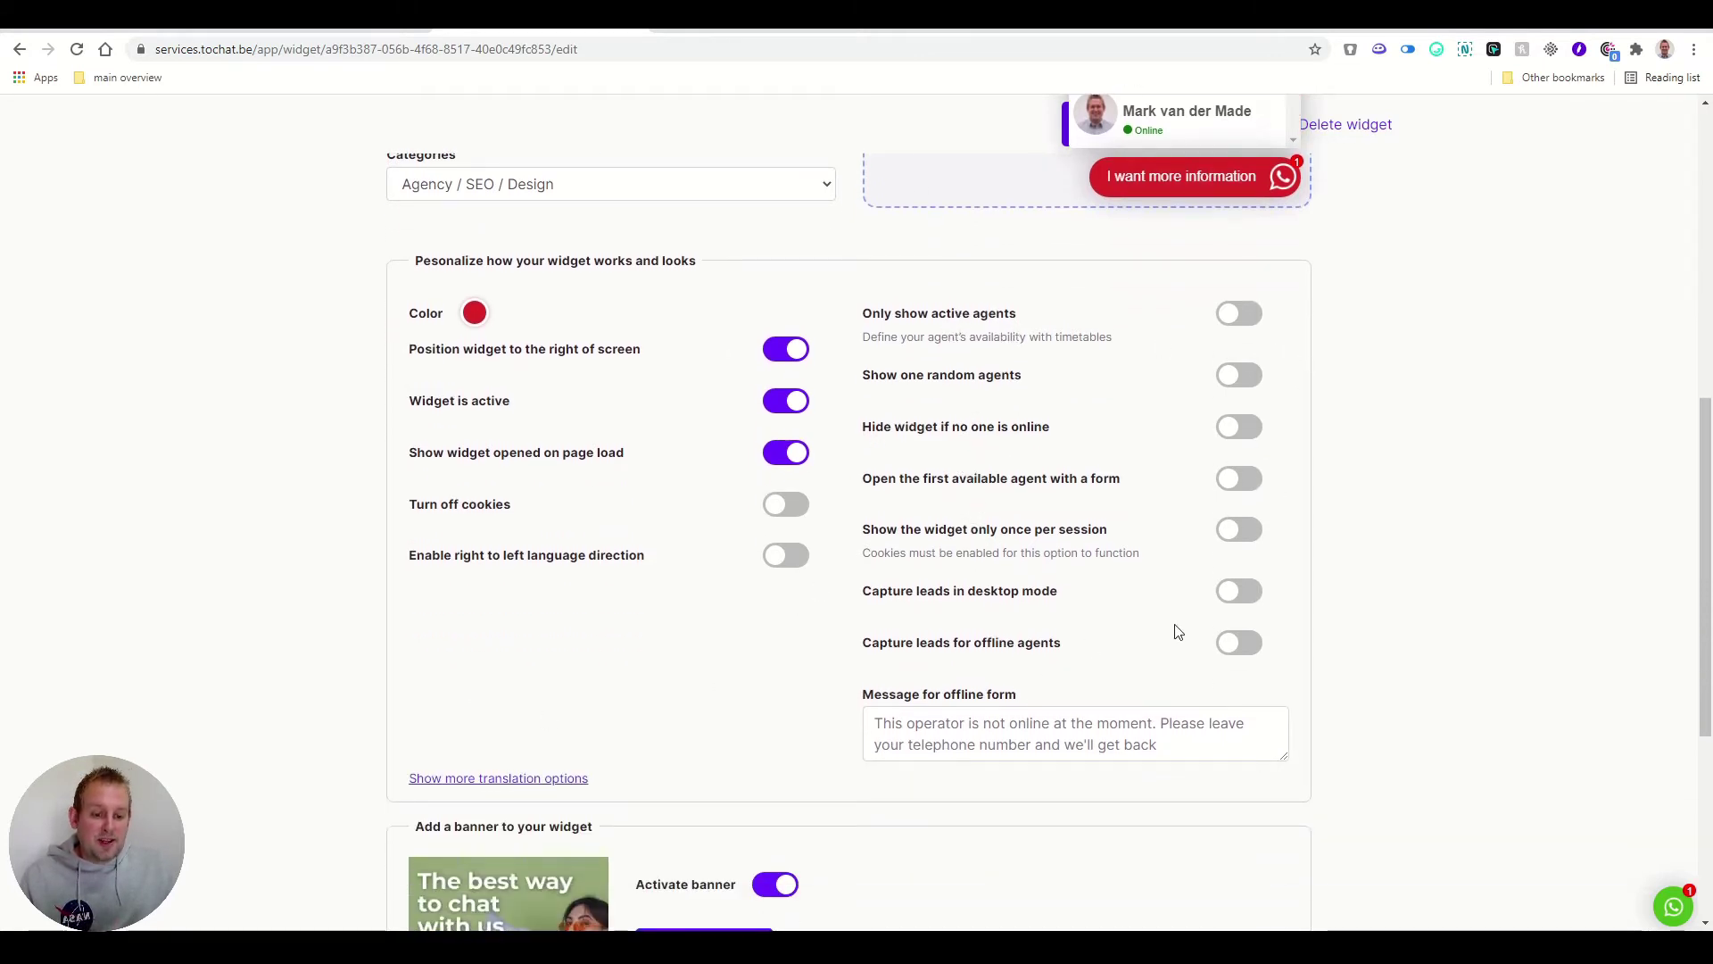
pyautogui.scroll(-4, 1178, 618)
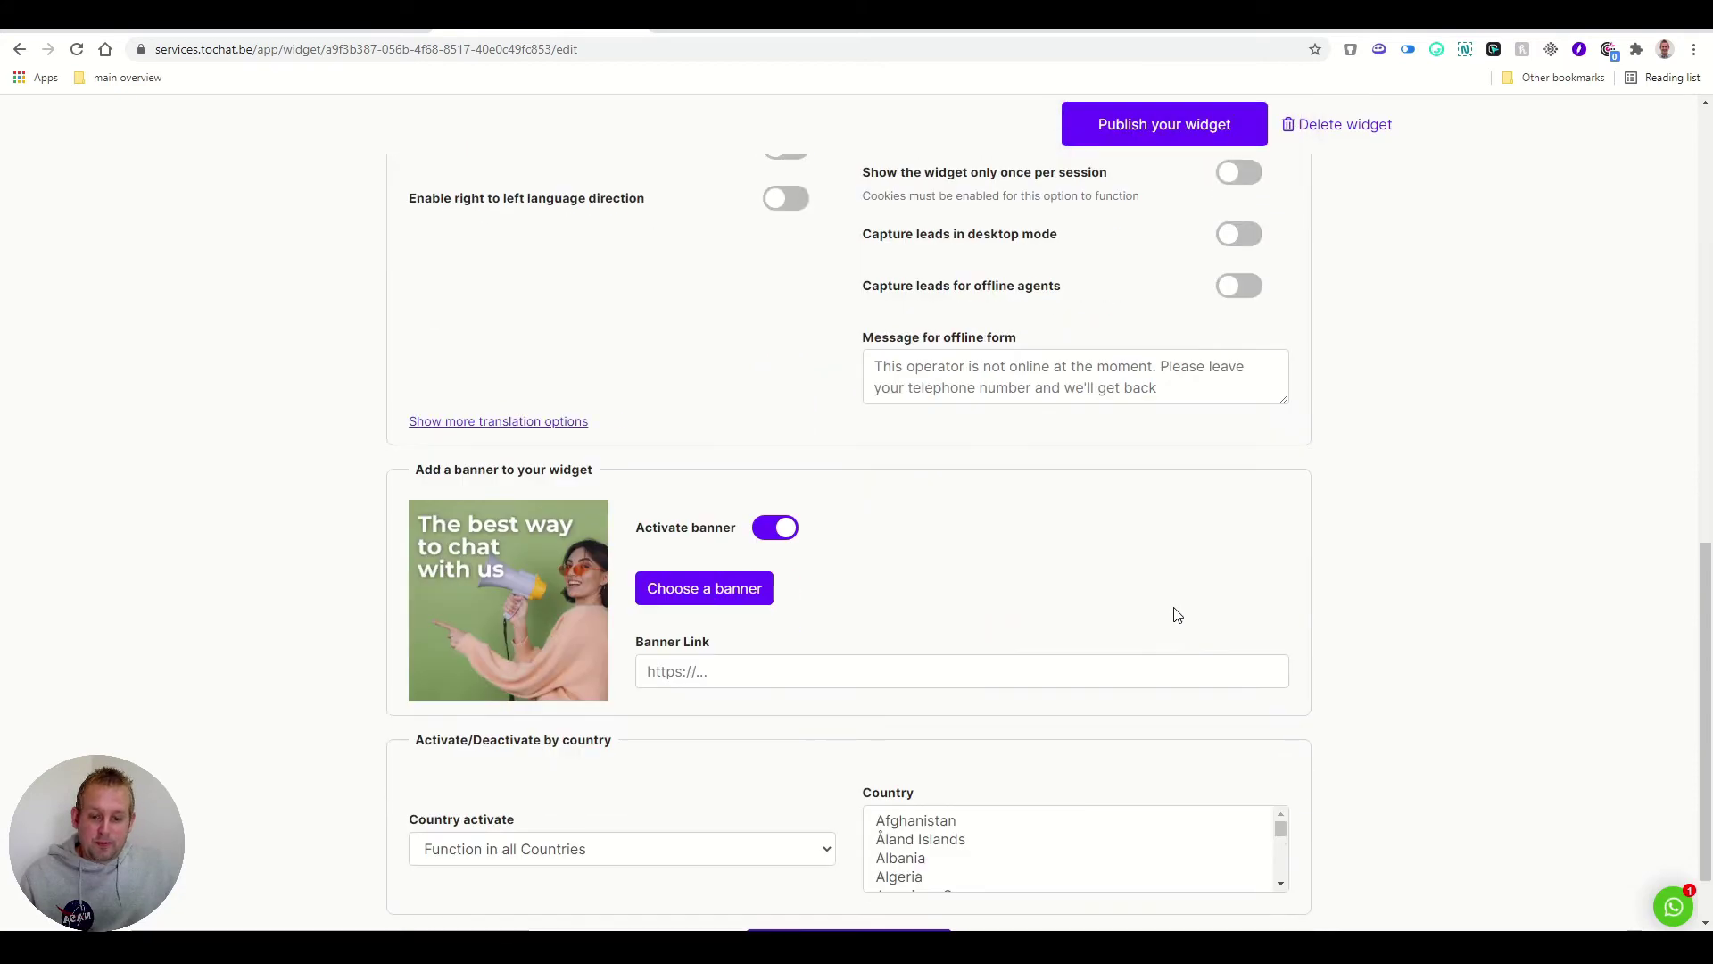
pyautogui.scroll(-1, 1176, 612)
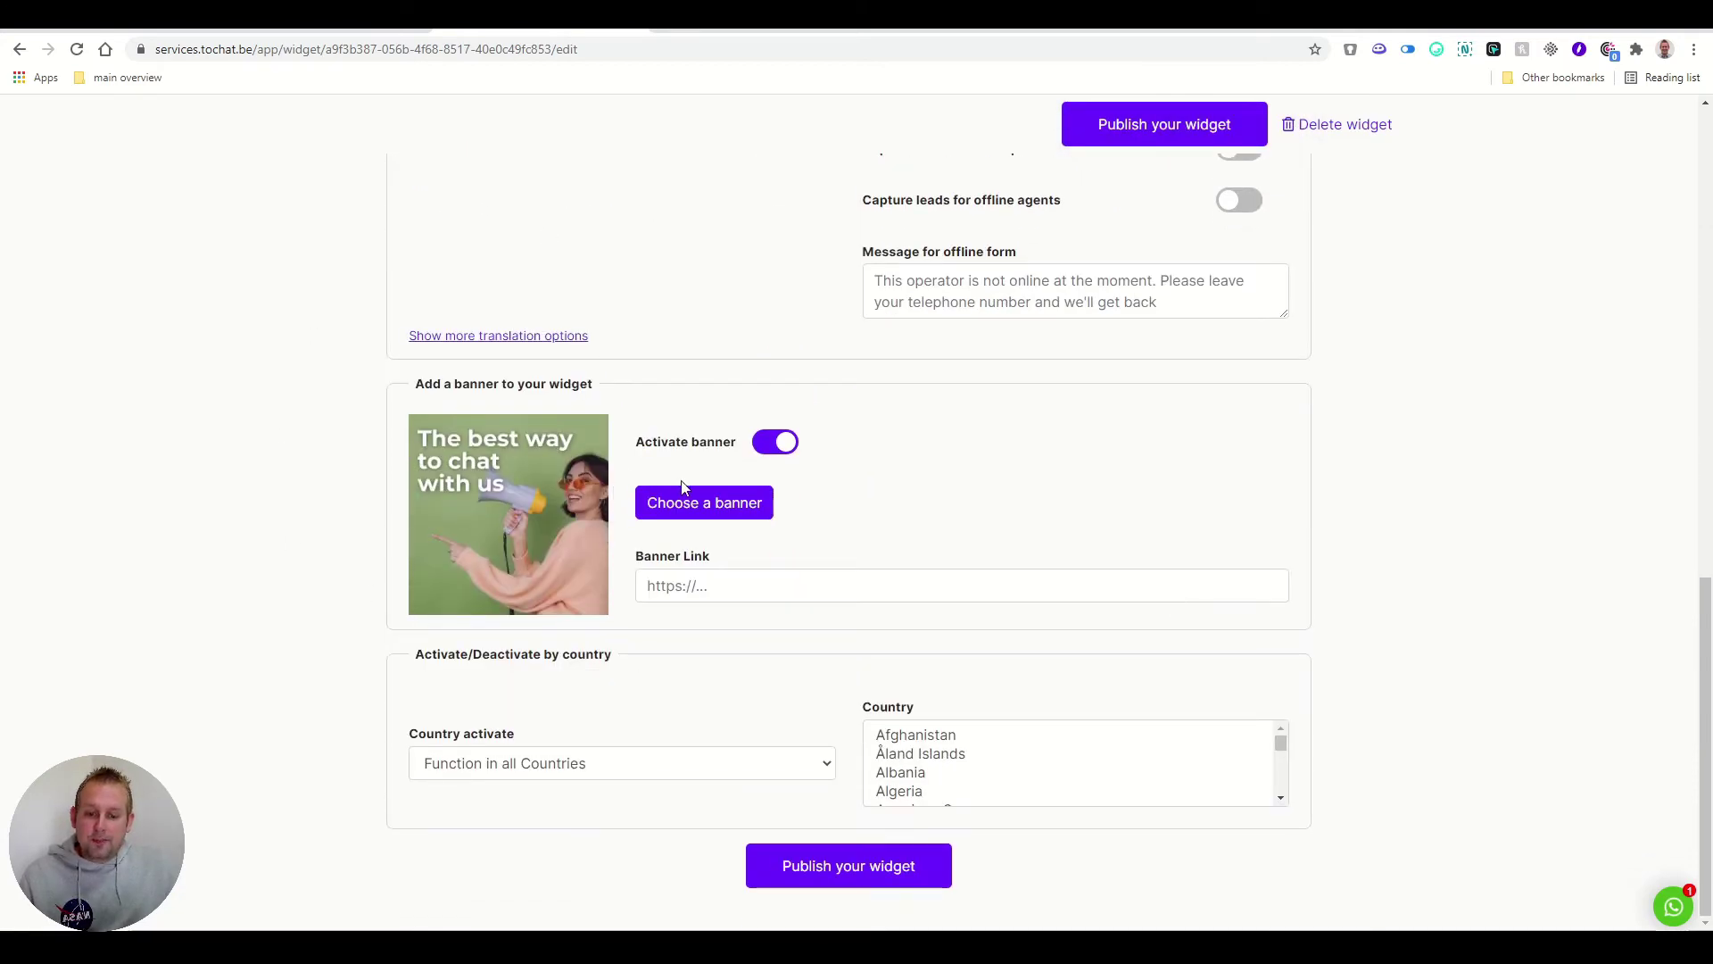
pyautogui.click(718, 505)
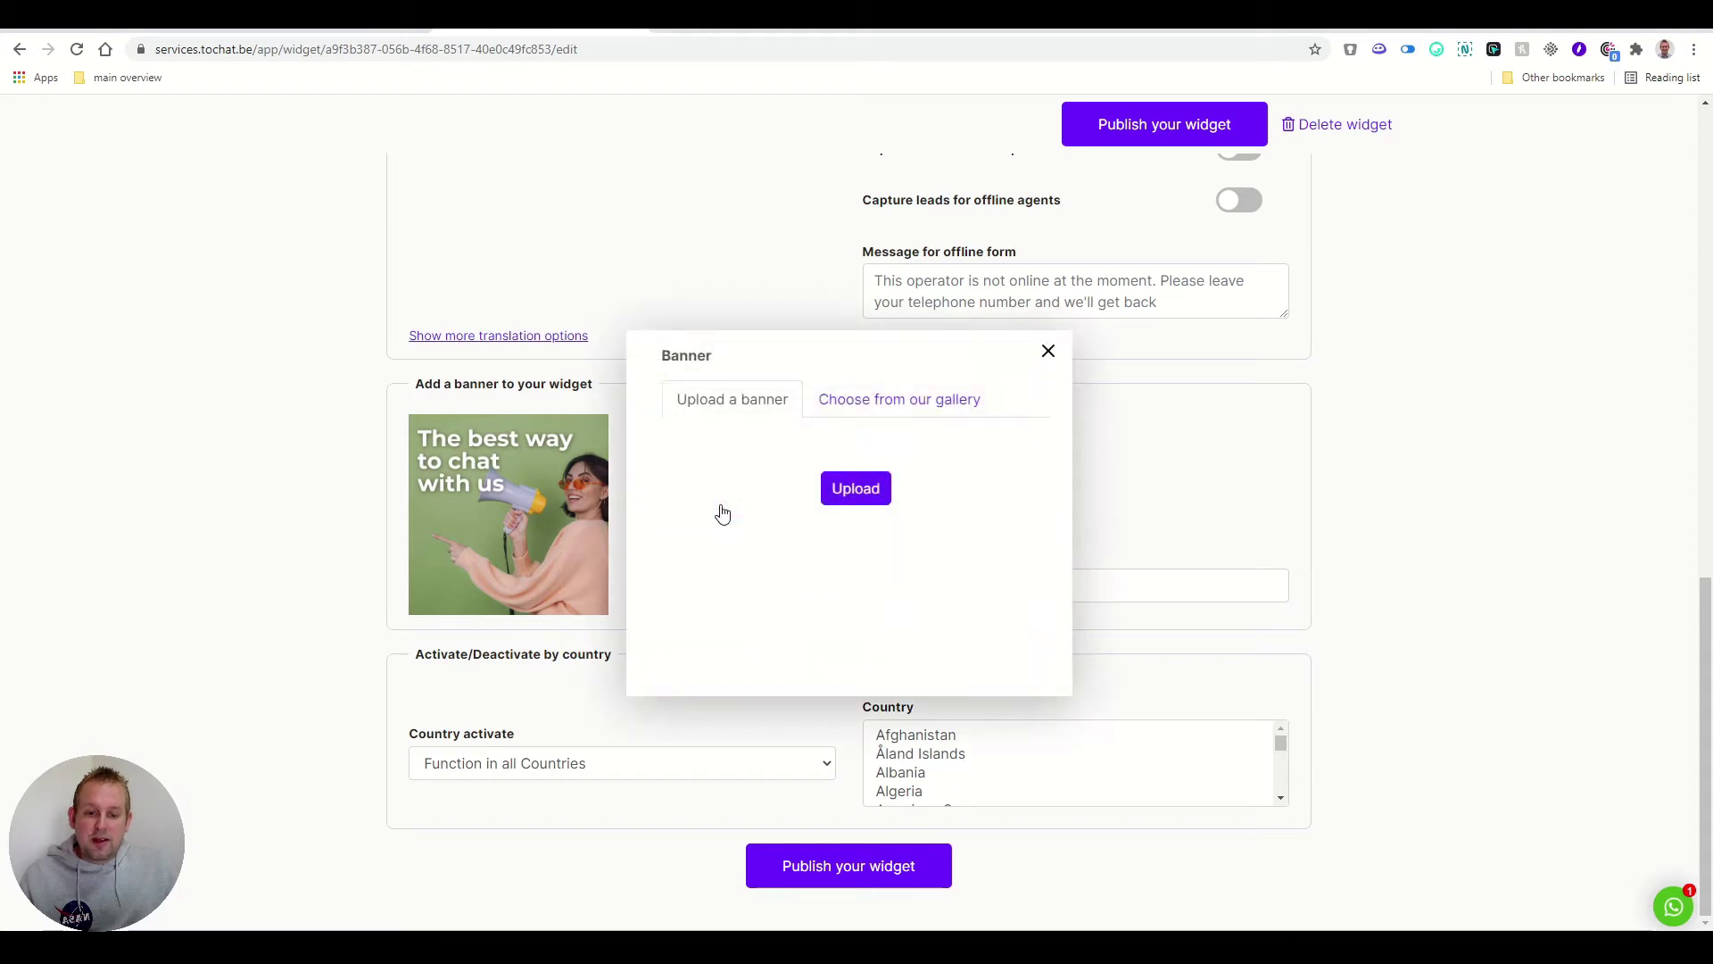
pyautogui.click(926, 400)
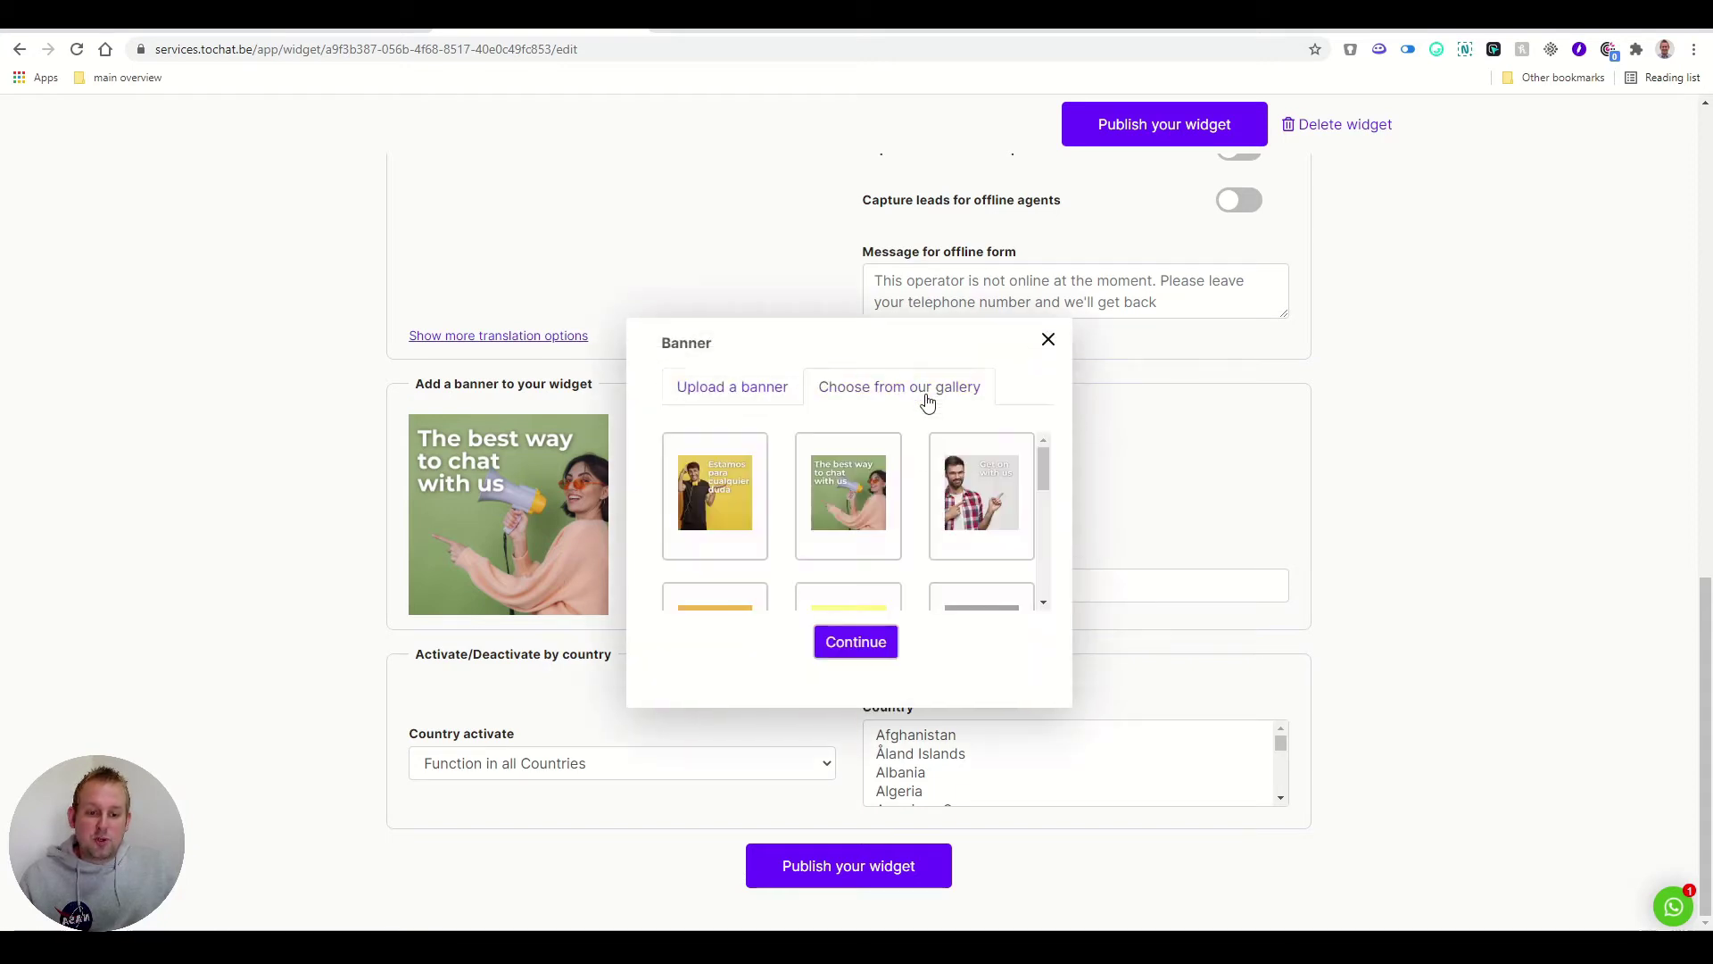
pyautogui.scroll(-5, 922, 500)
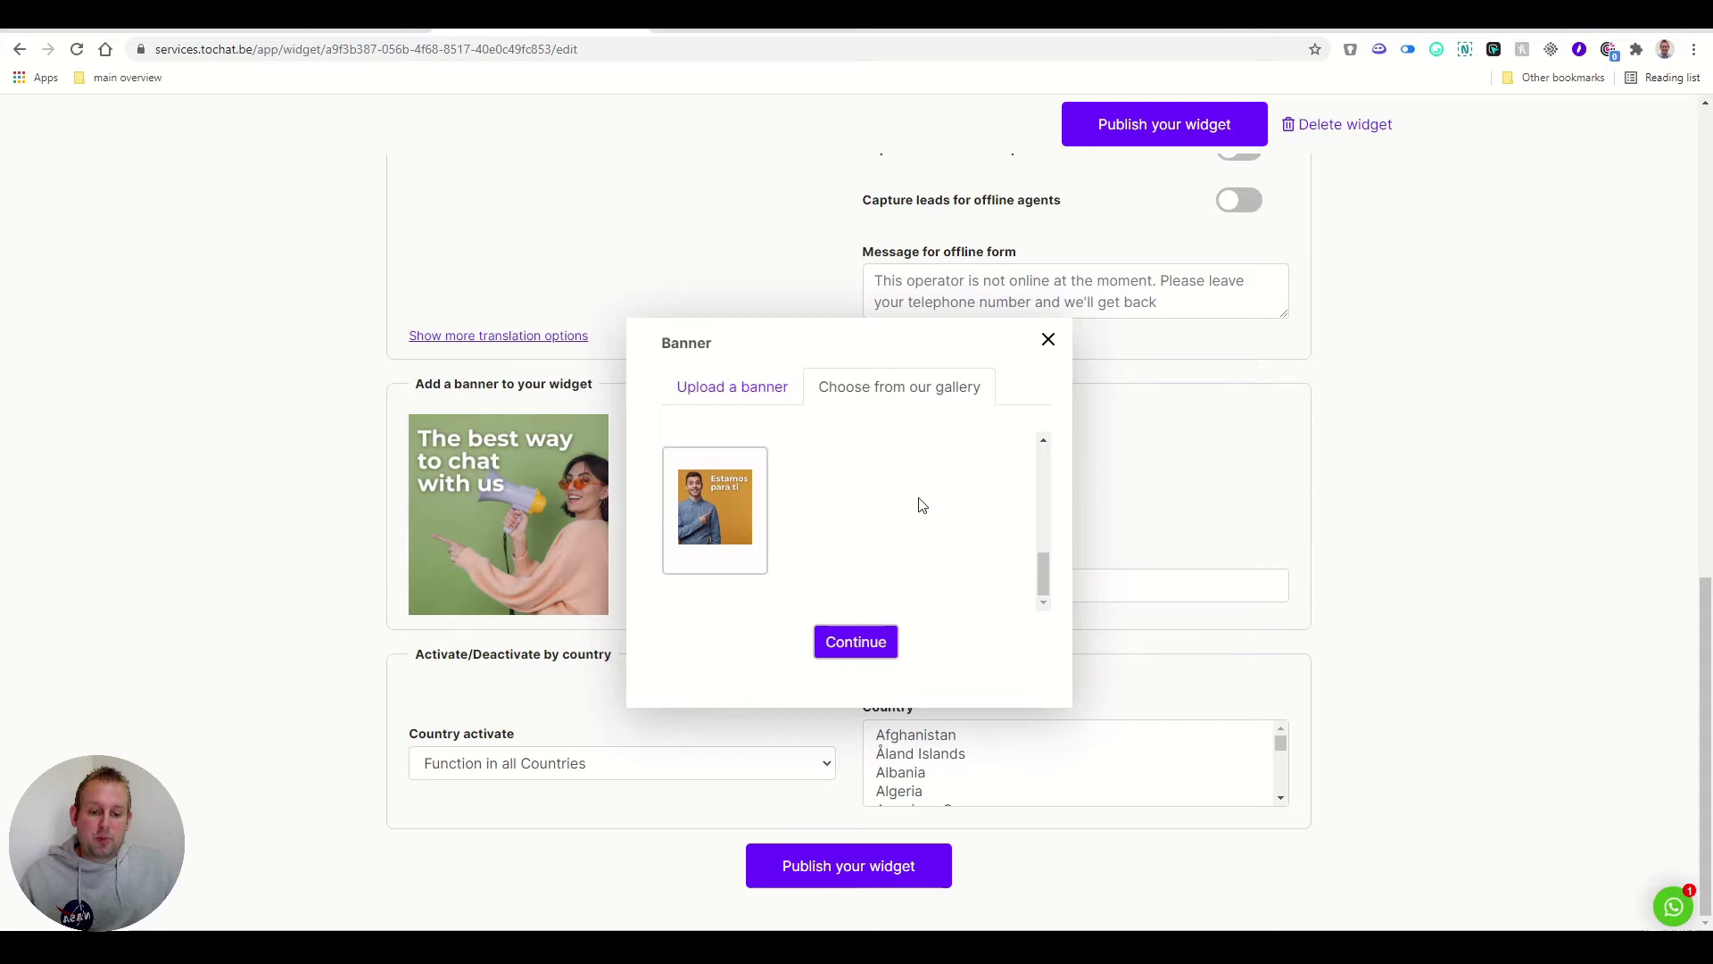
pyautogui.scroll(5, 921, 506)
pyautogui.click(1048, 340)
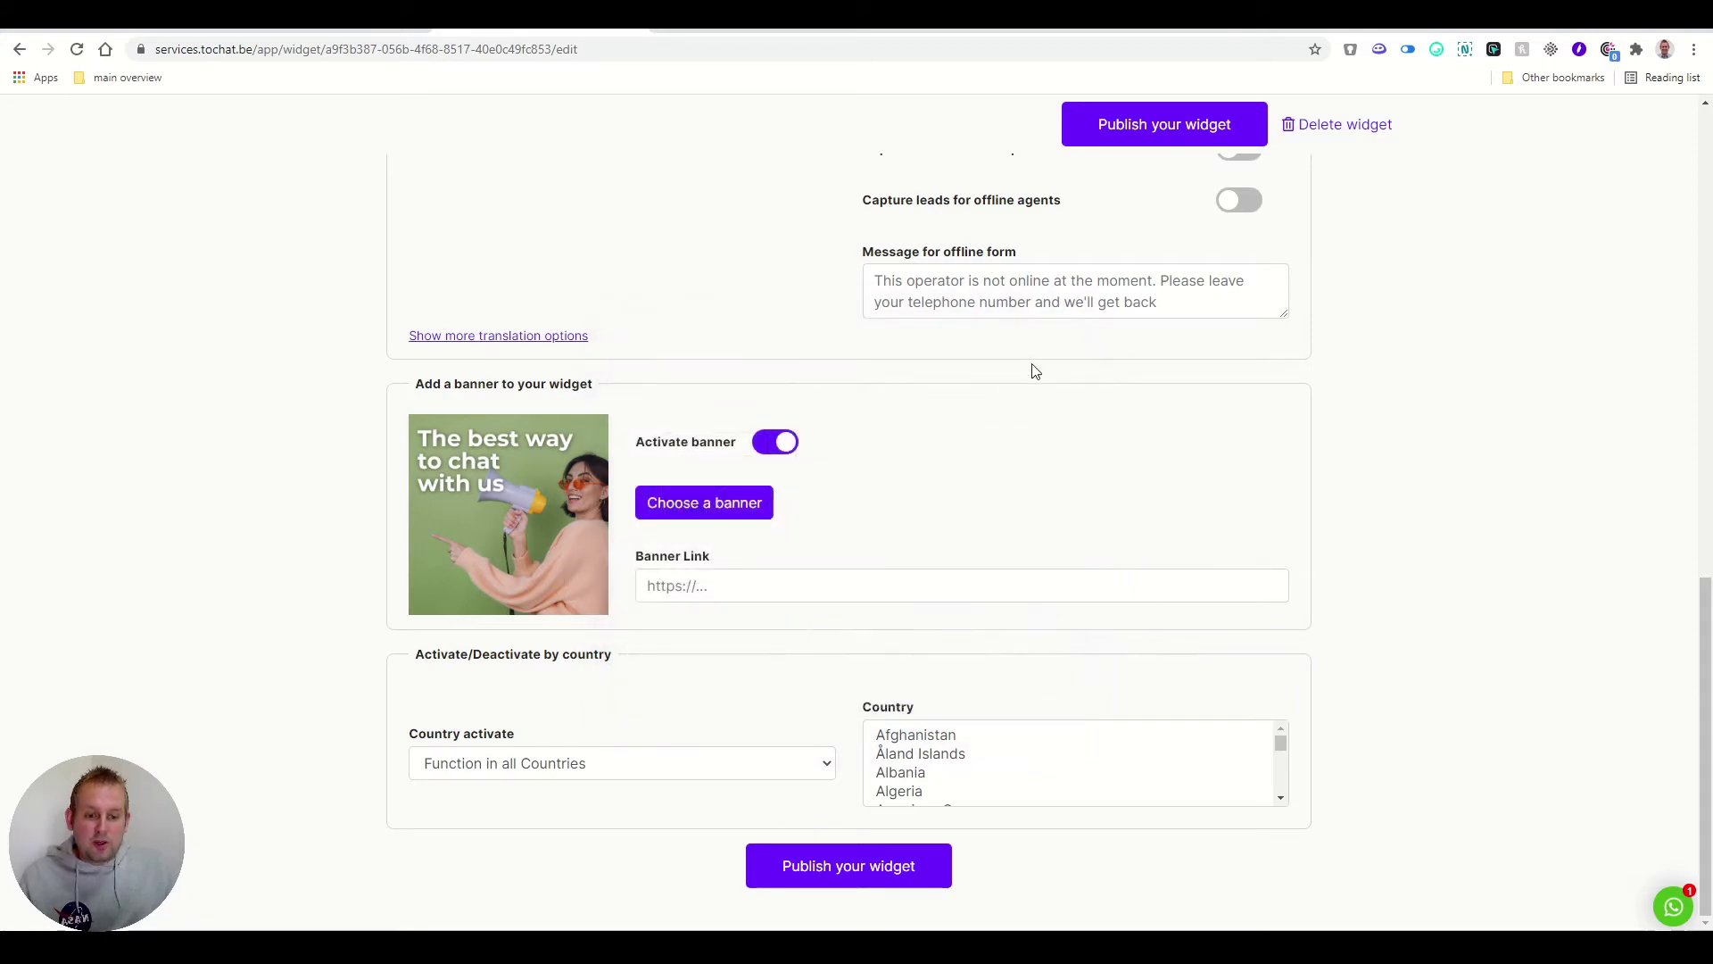
pyautogui.click(792, 585)
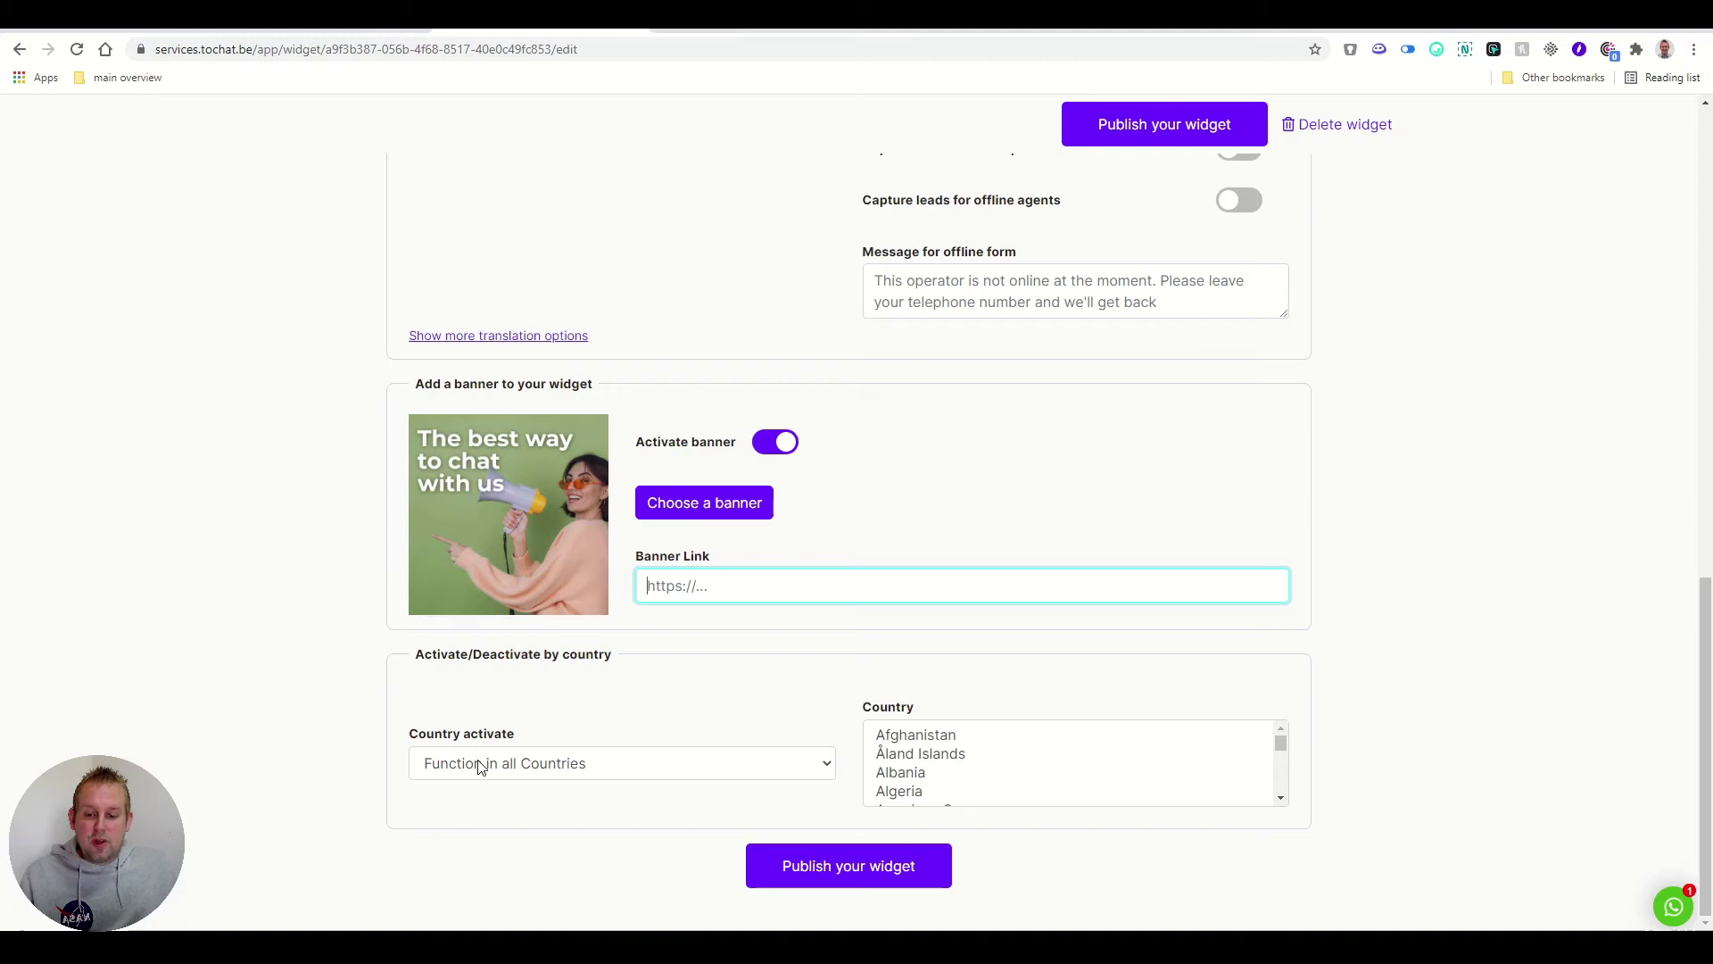
# Check the Country activate options, then publish the widget to show its embed code
pyautogui.click(637, 769)
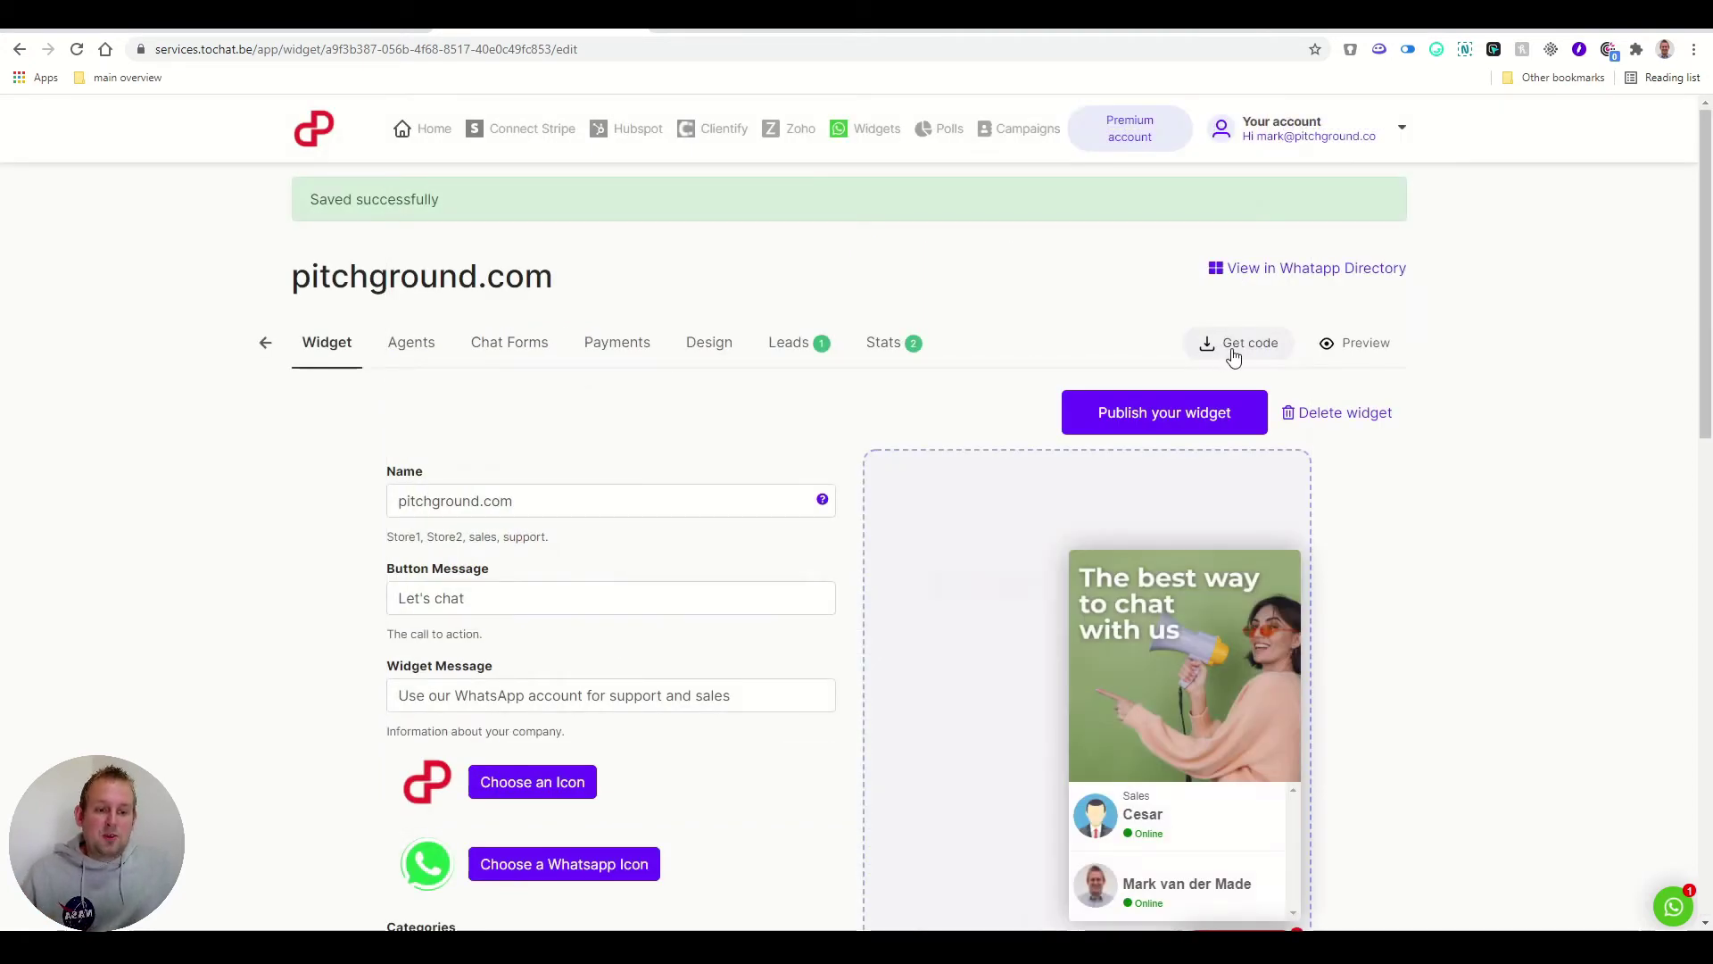
pyautogui.click(1233, 354)
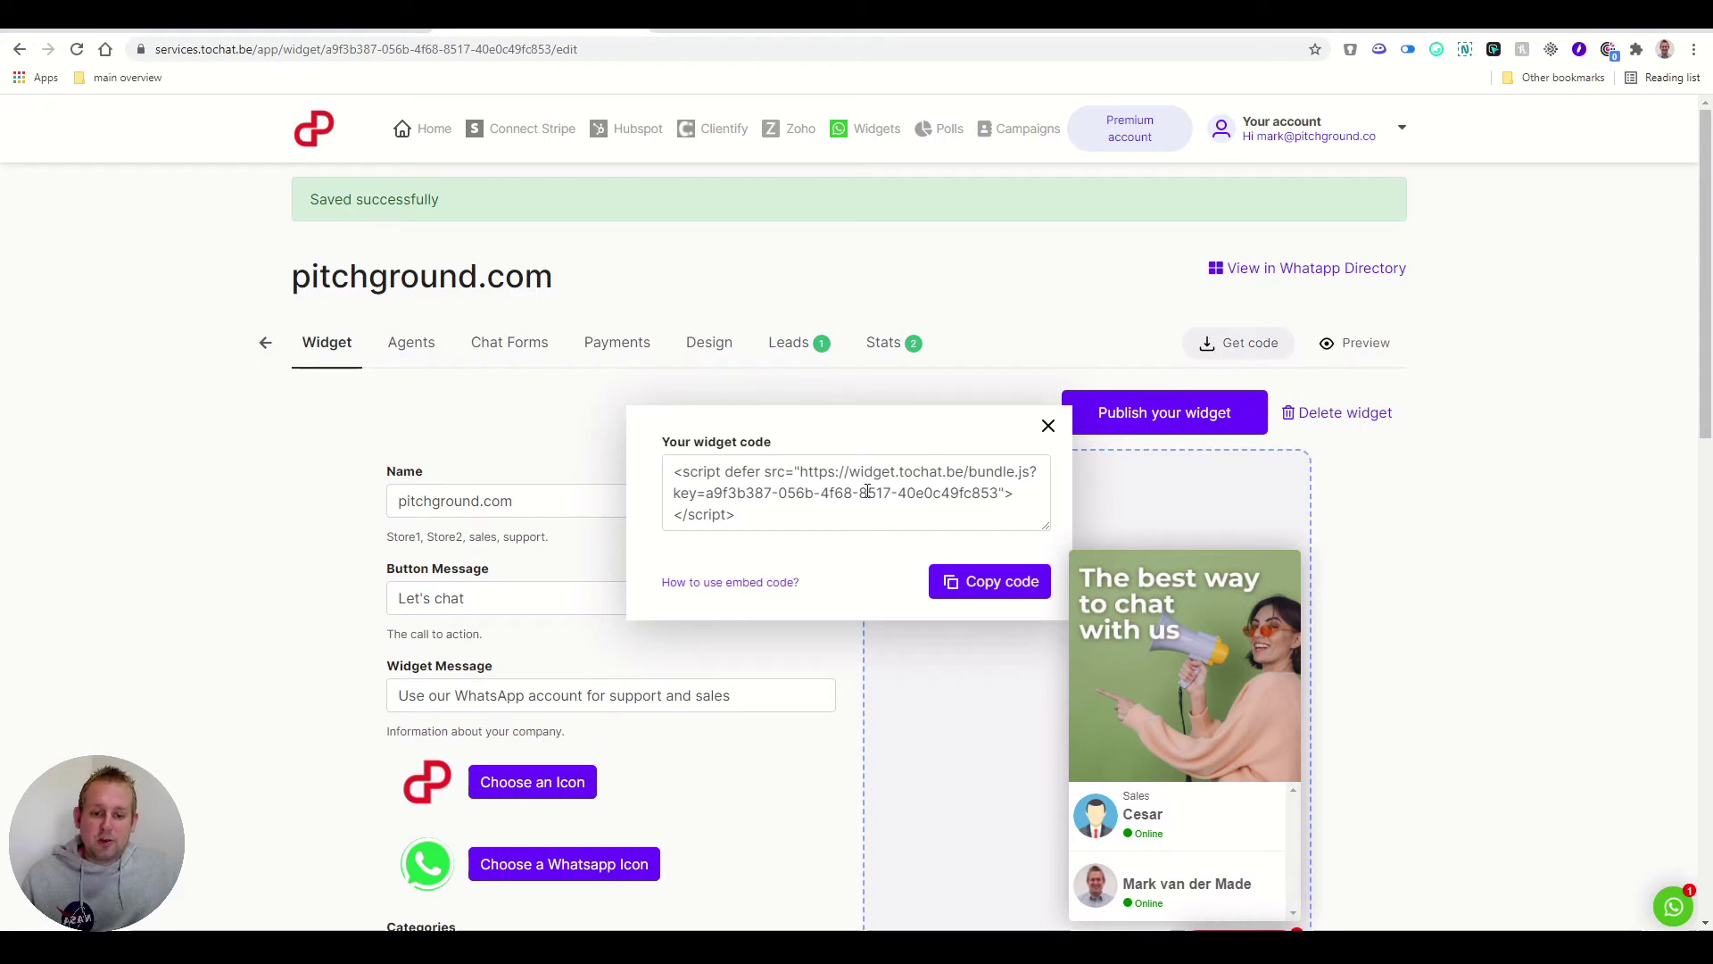
# Copy the widget's embed script with Copy code
pyautogui.click(1019, 592)
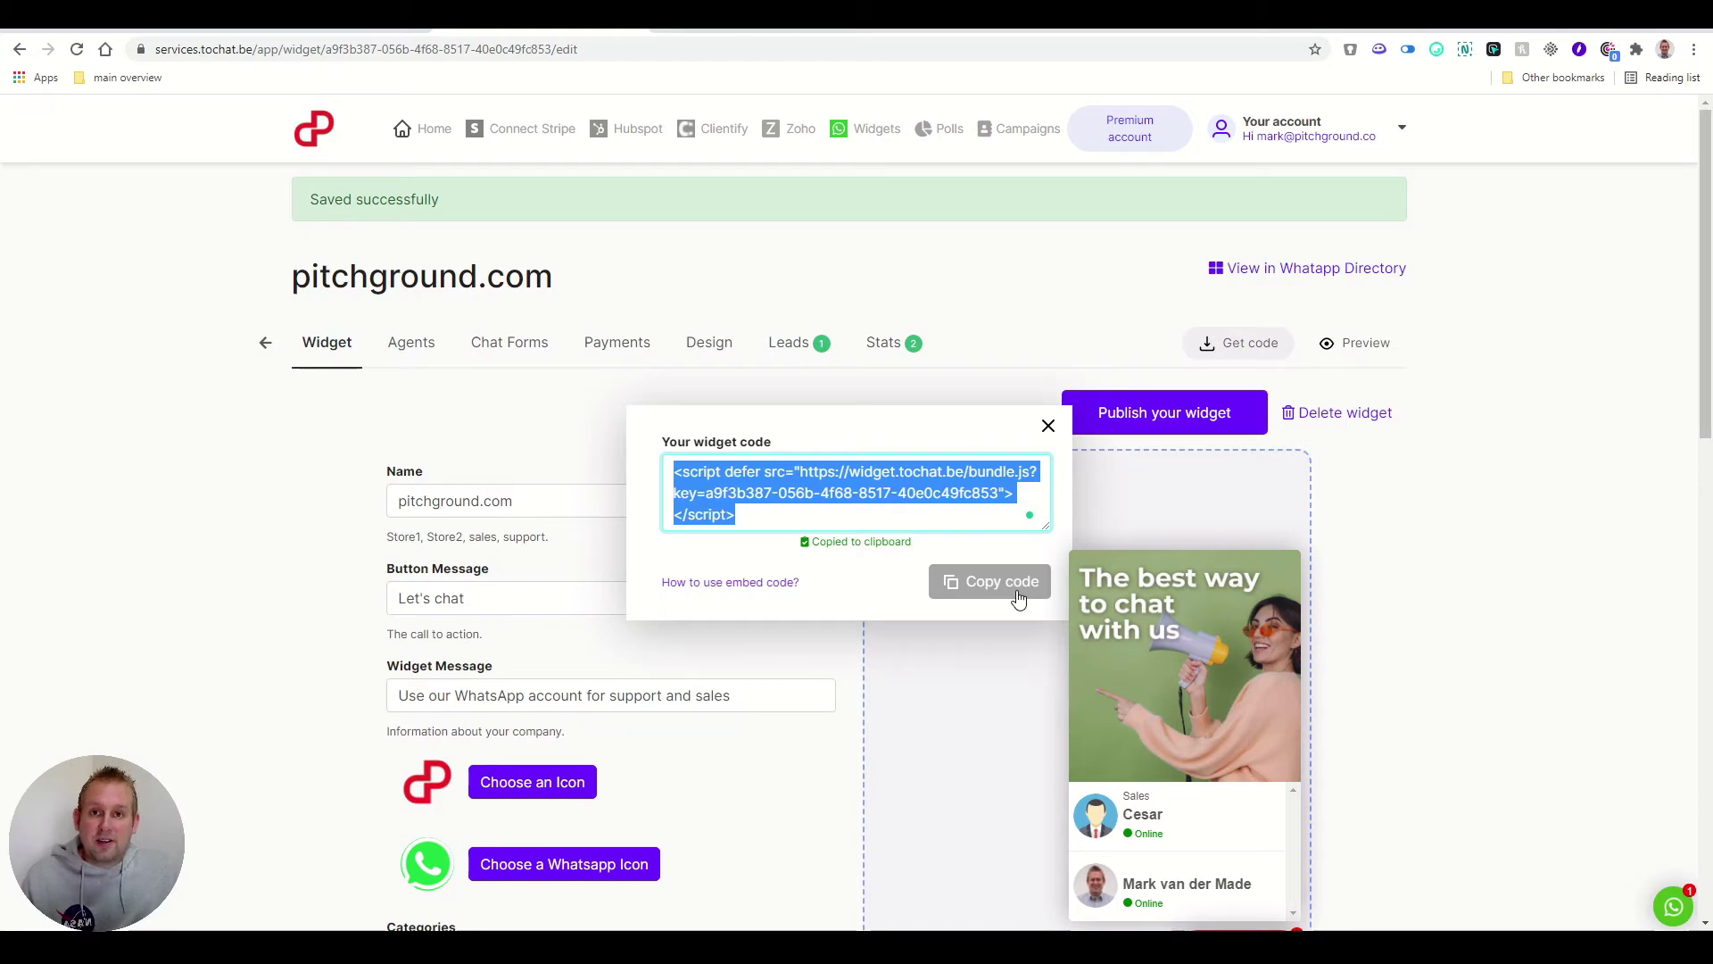
pyautogui.click(396, 347)
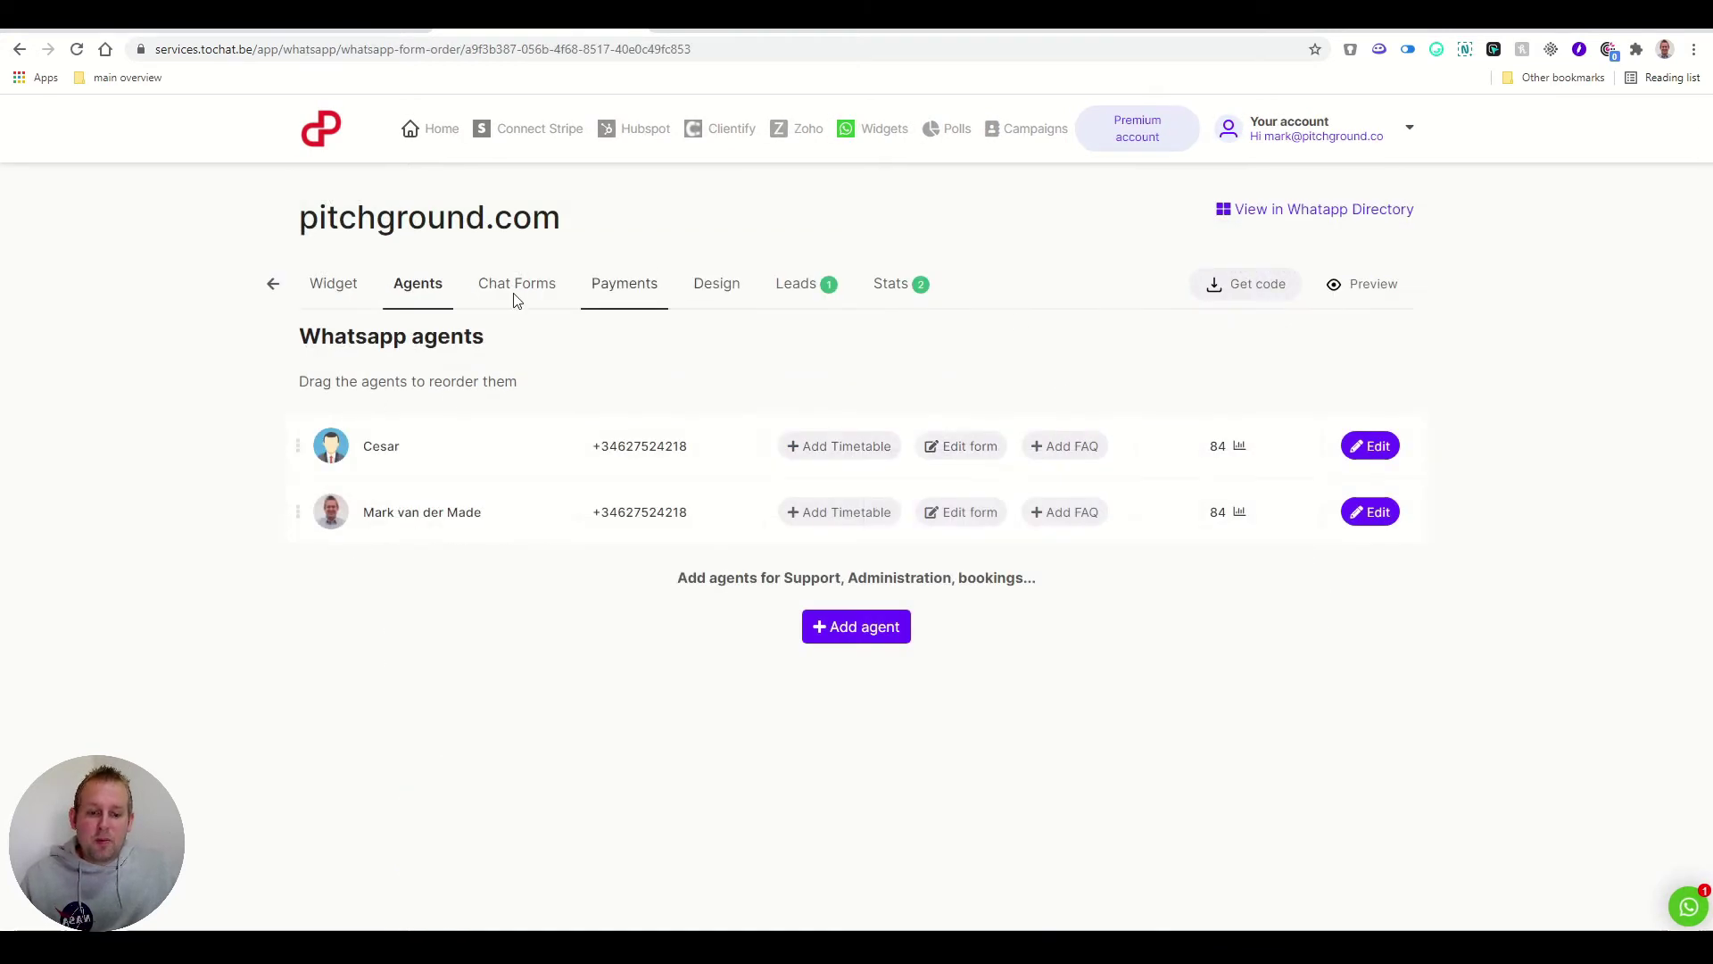
pyautogui.click(886, 639)
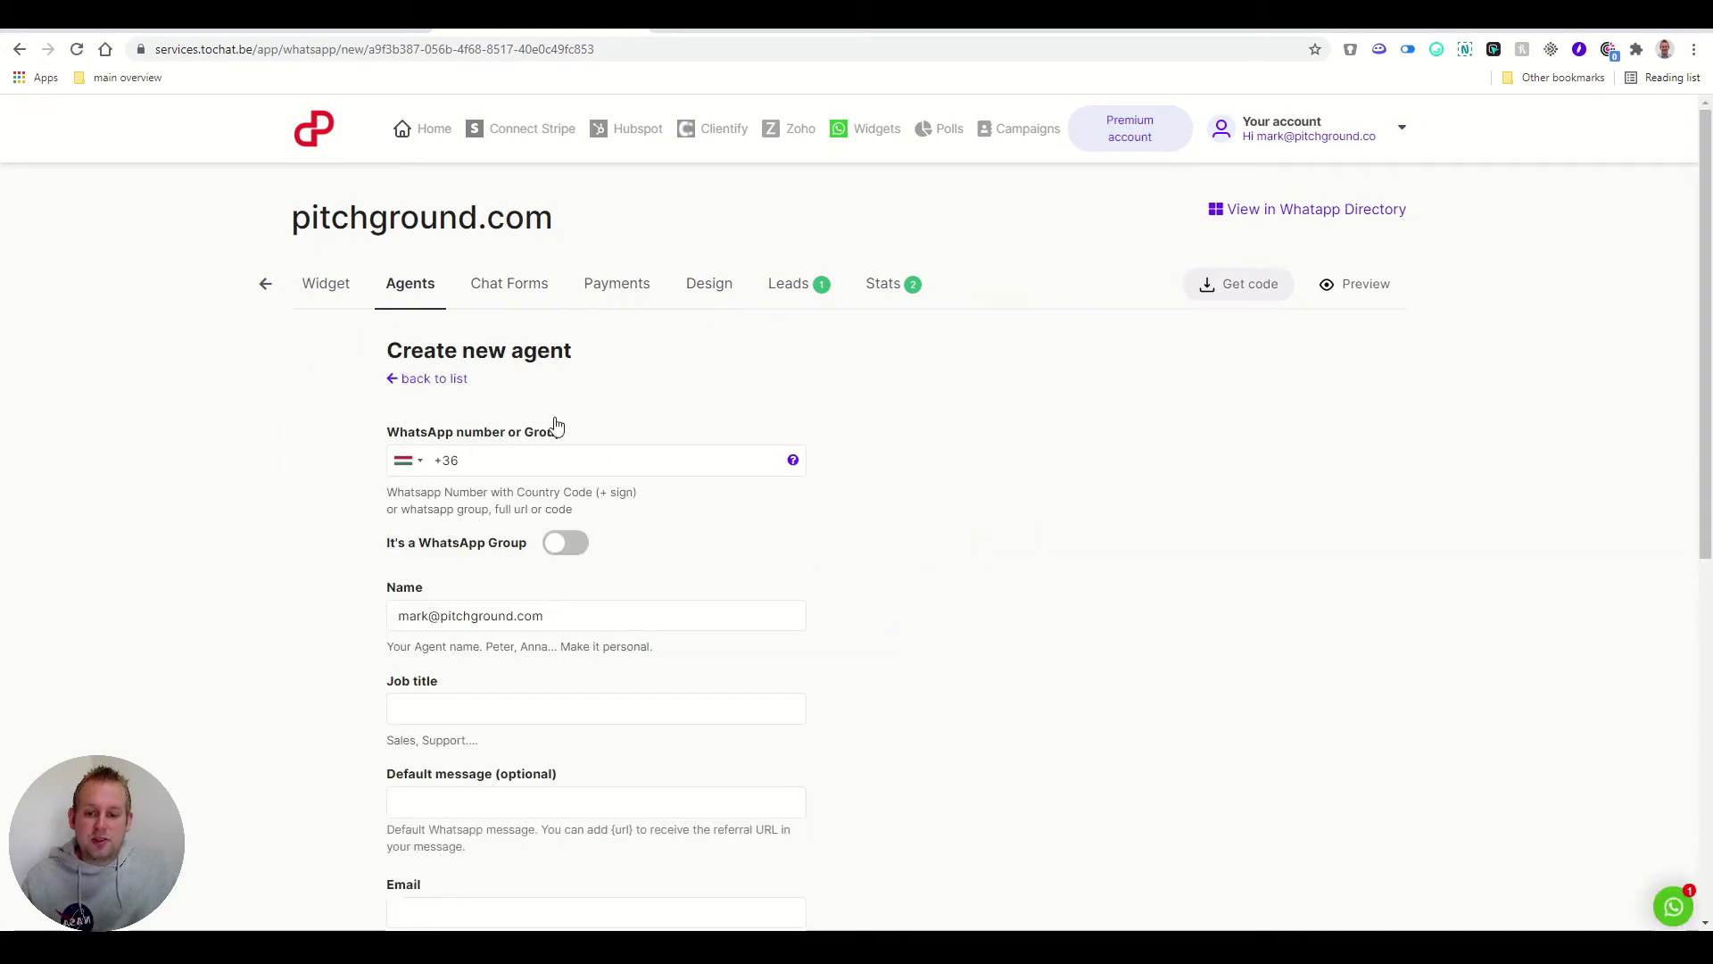
pyautogui.click(508, 467)
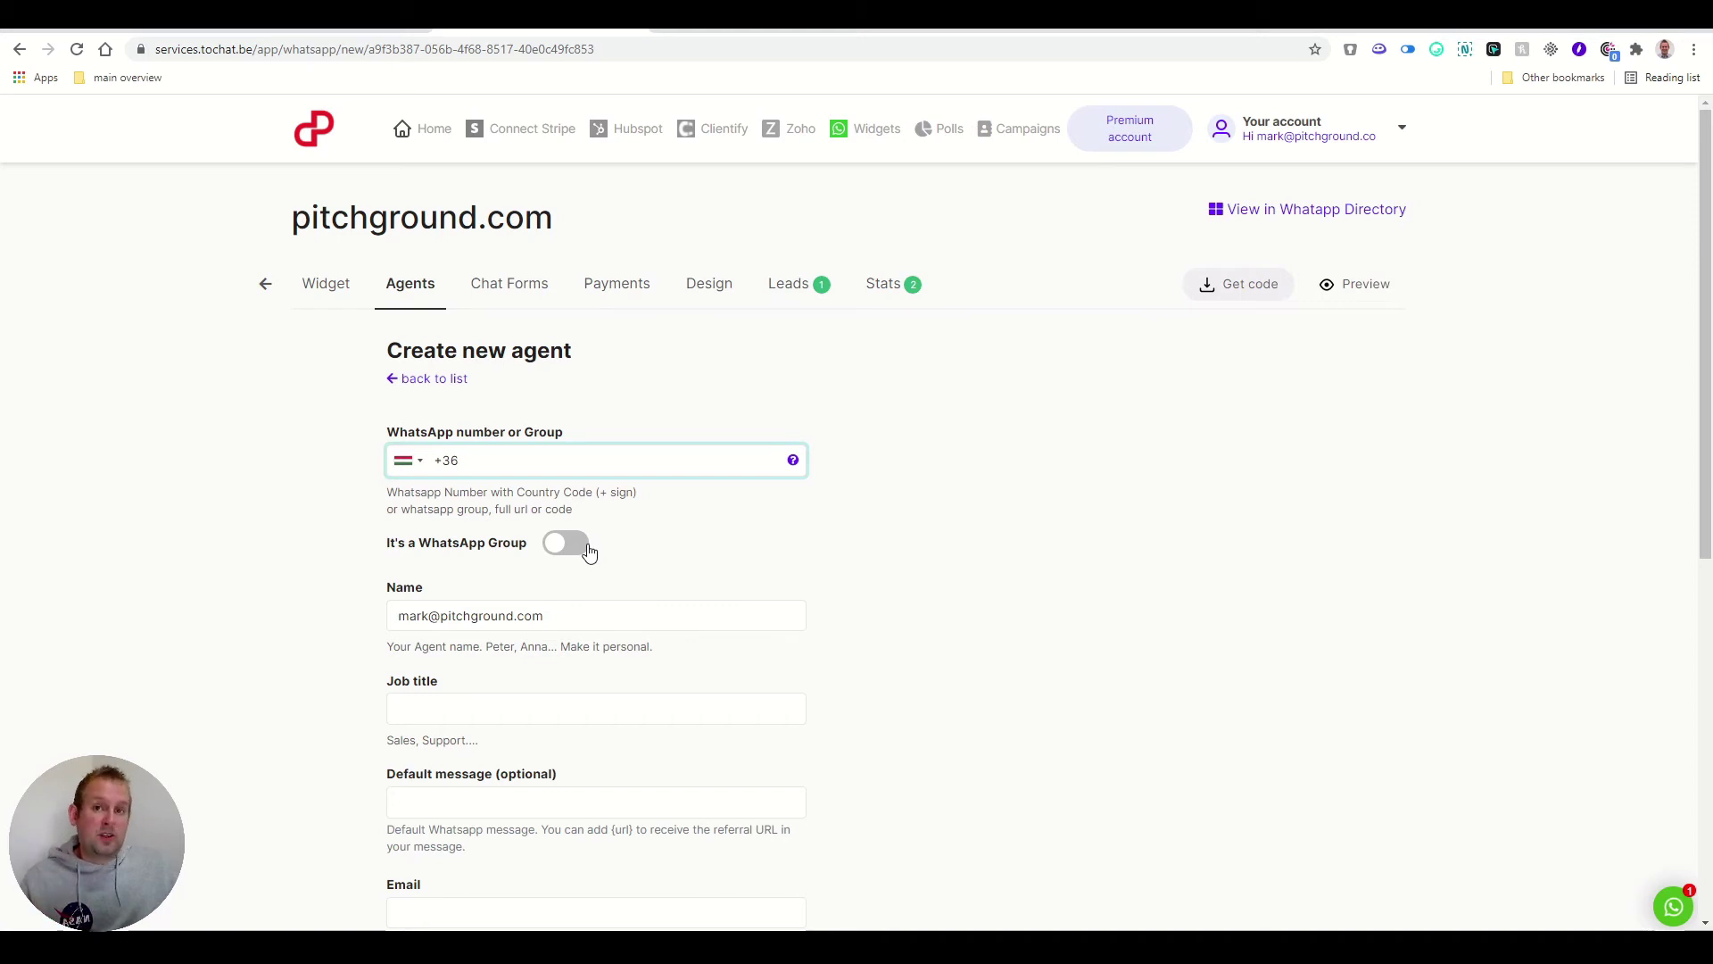
pyautogui.scroll(-1, 486, 631)
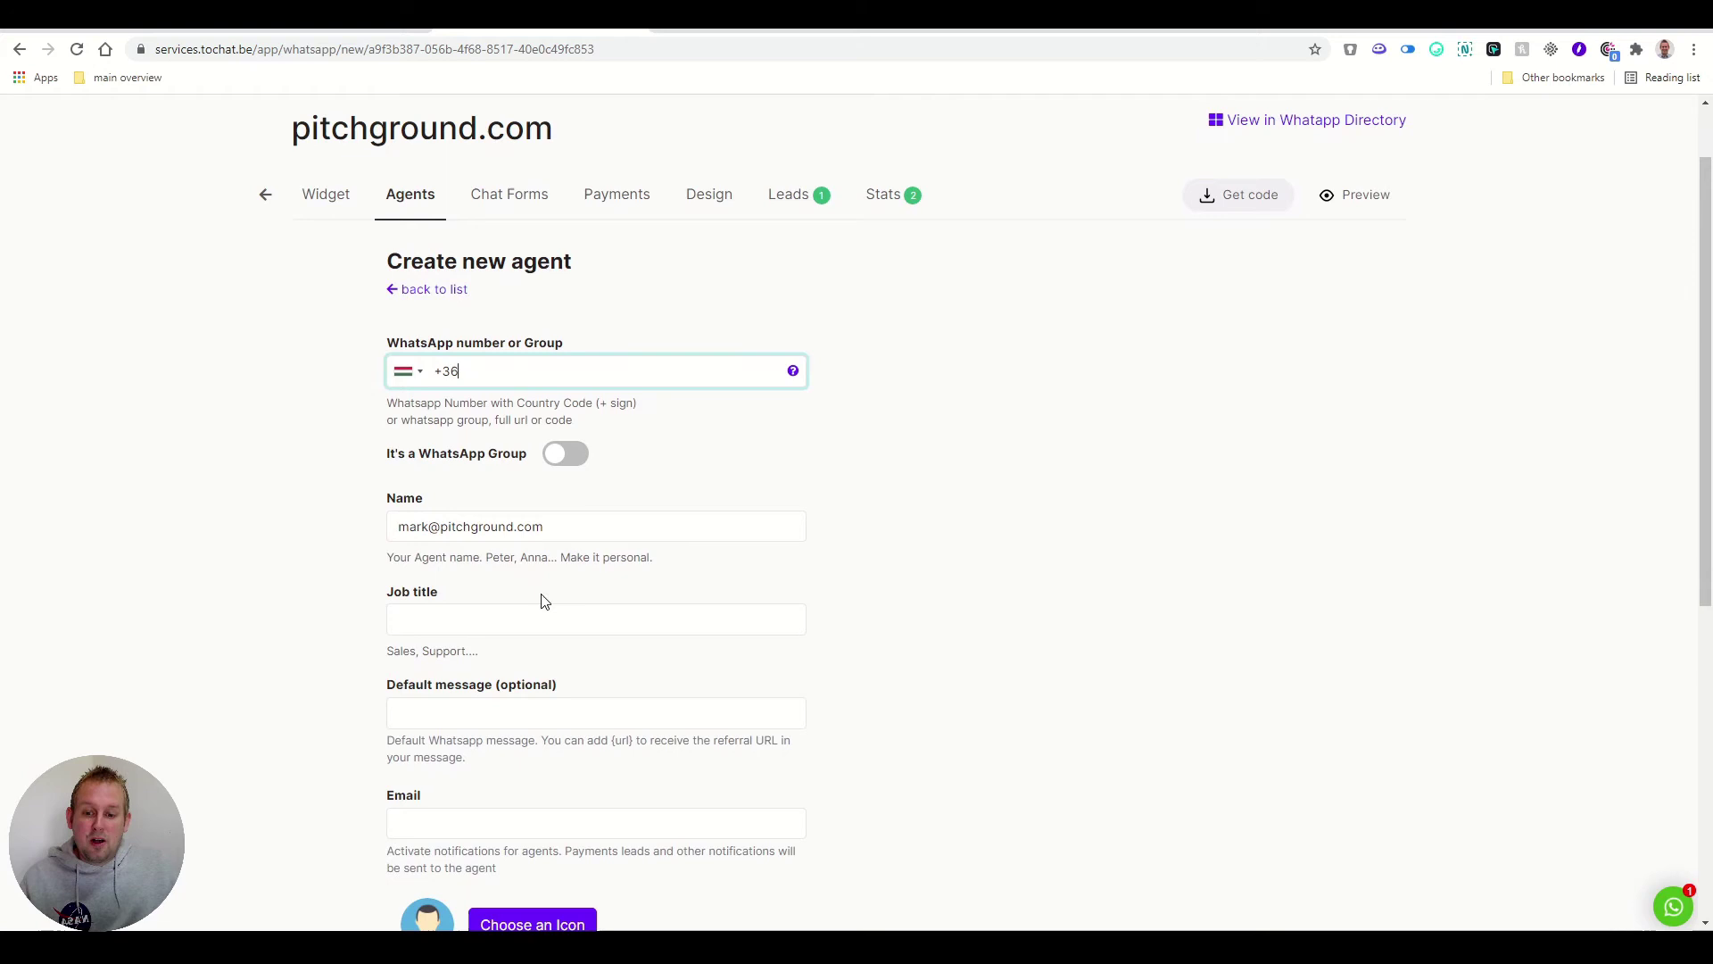
pyautogui.click(446, 620)
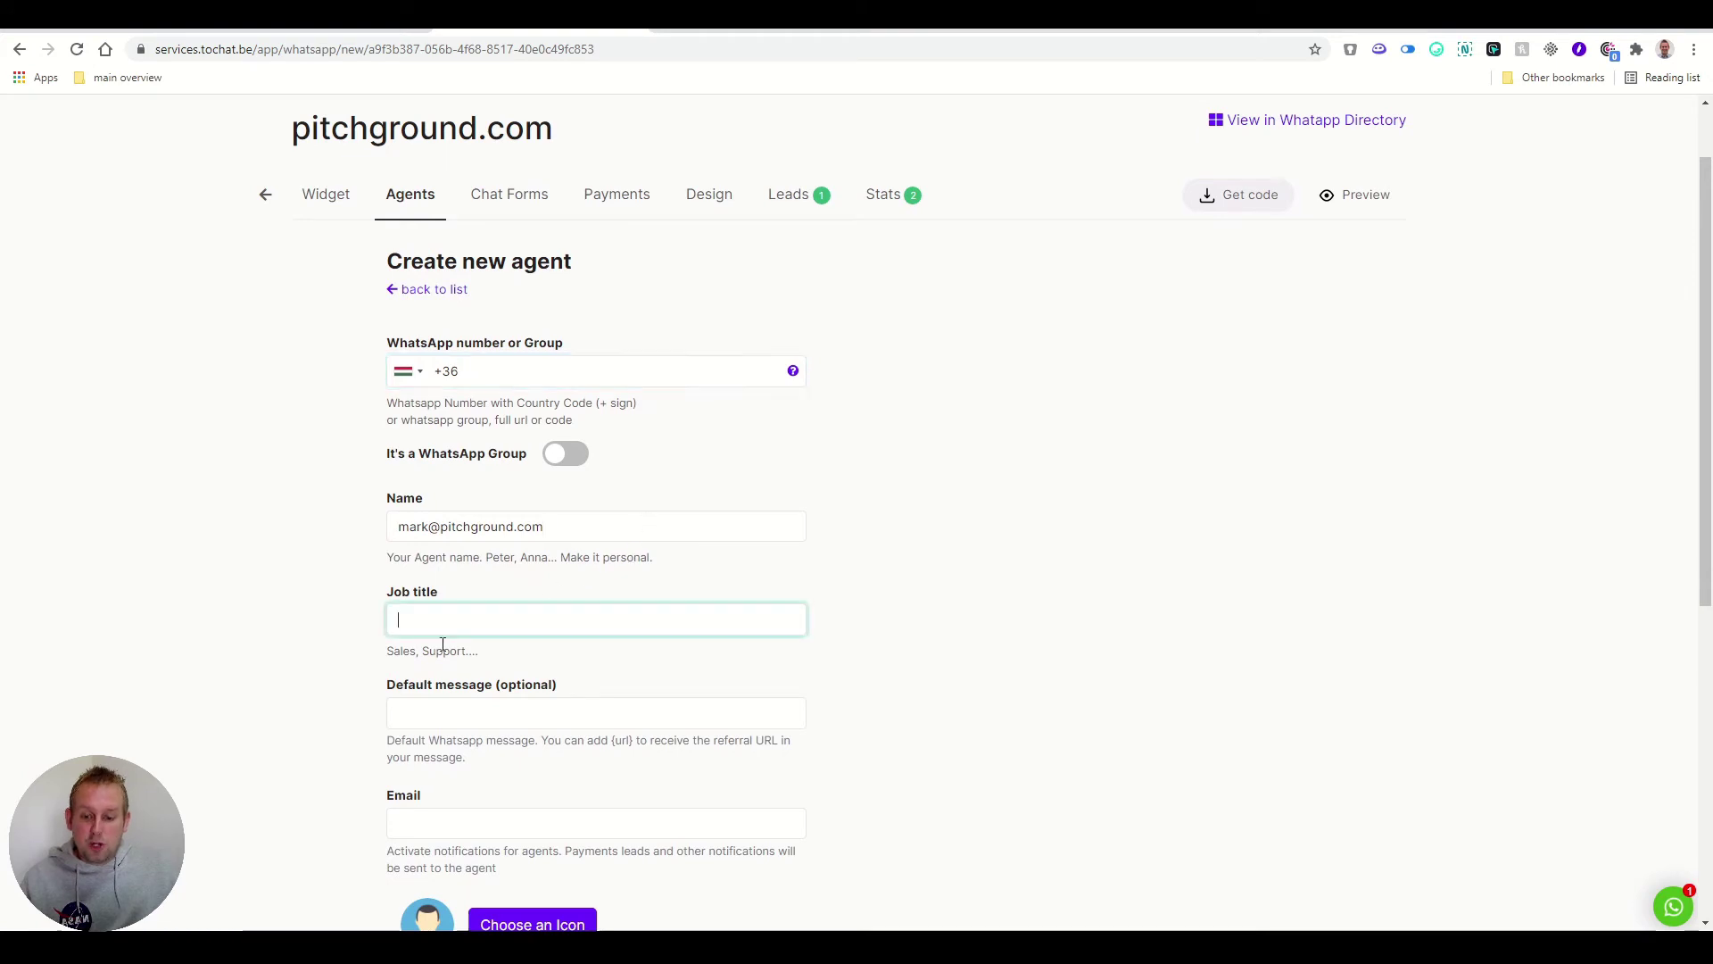
pyautogui.click(471, 717)
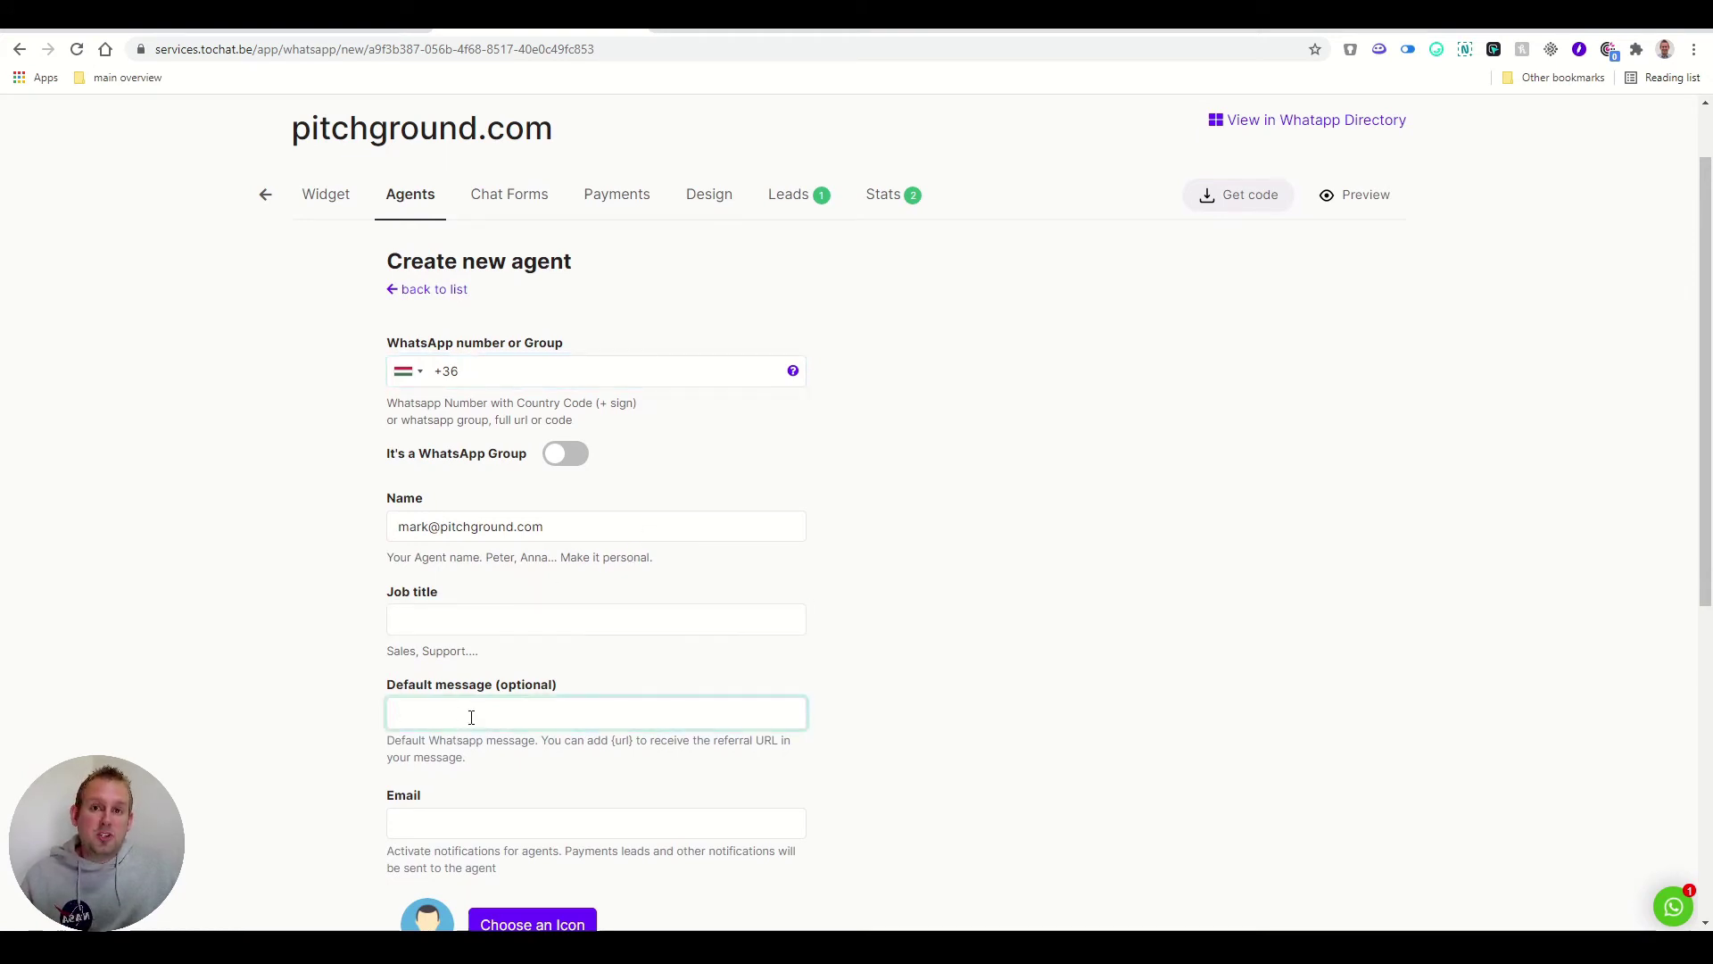
pyautogui.scroll(-2, 471, 717)
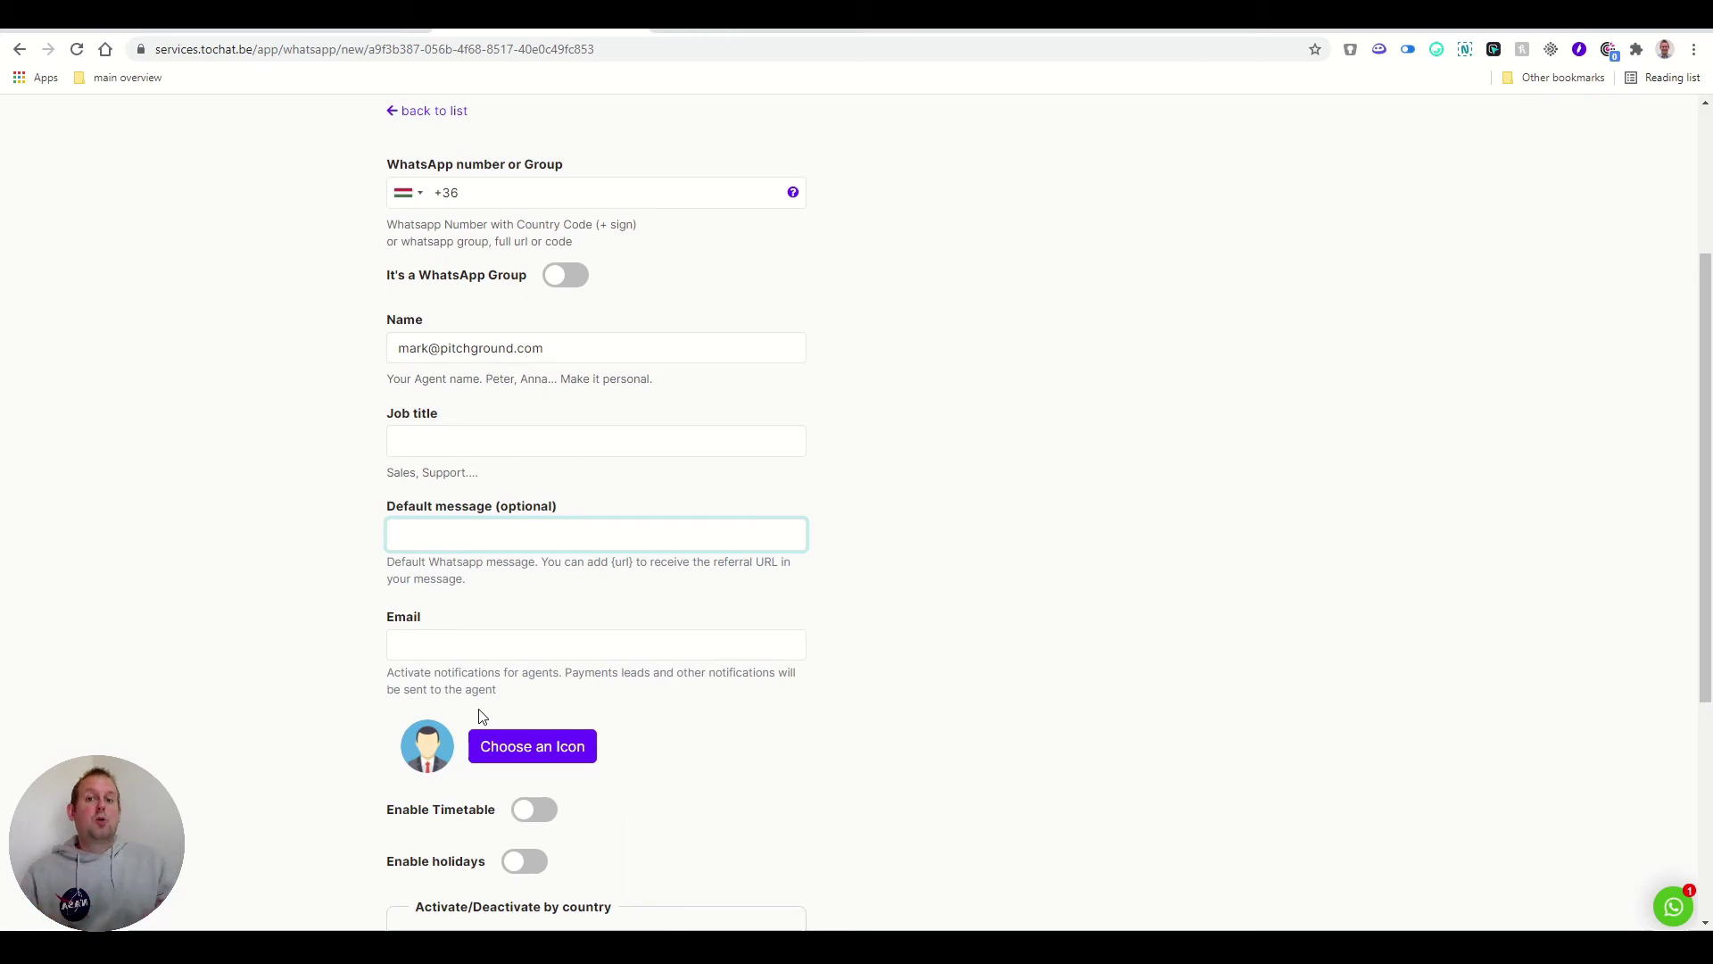
pyautogui.click(478, 652)
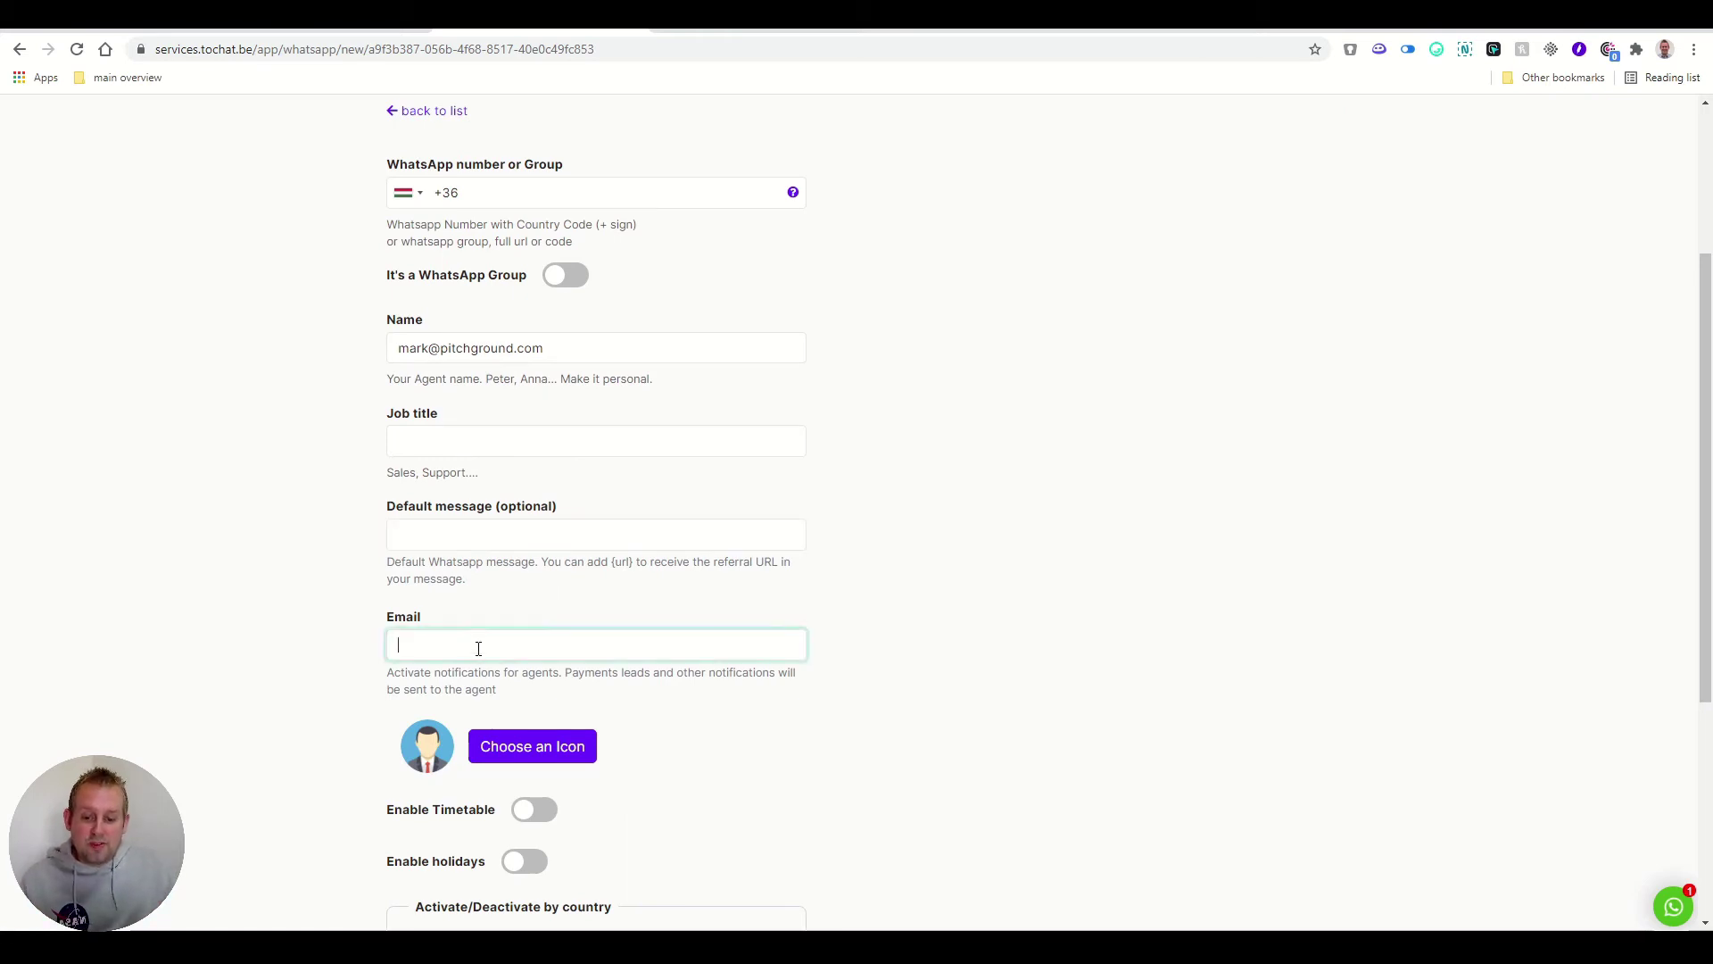
pyautogui.scroll(-2, 482, 651)
pyautogui.click(502, 567)
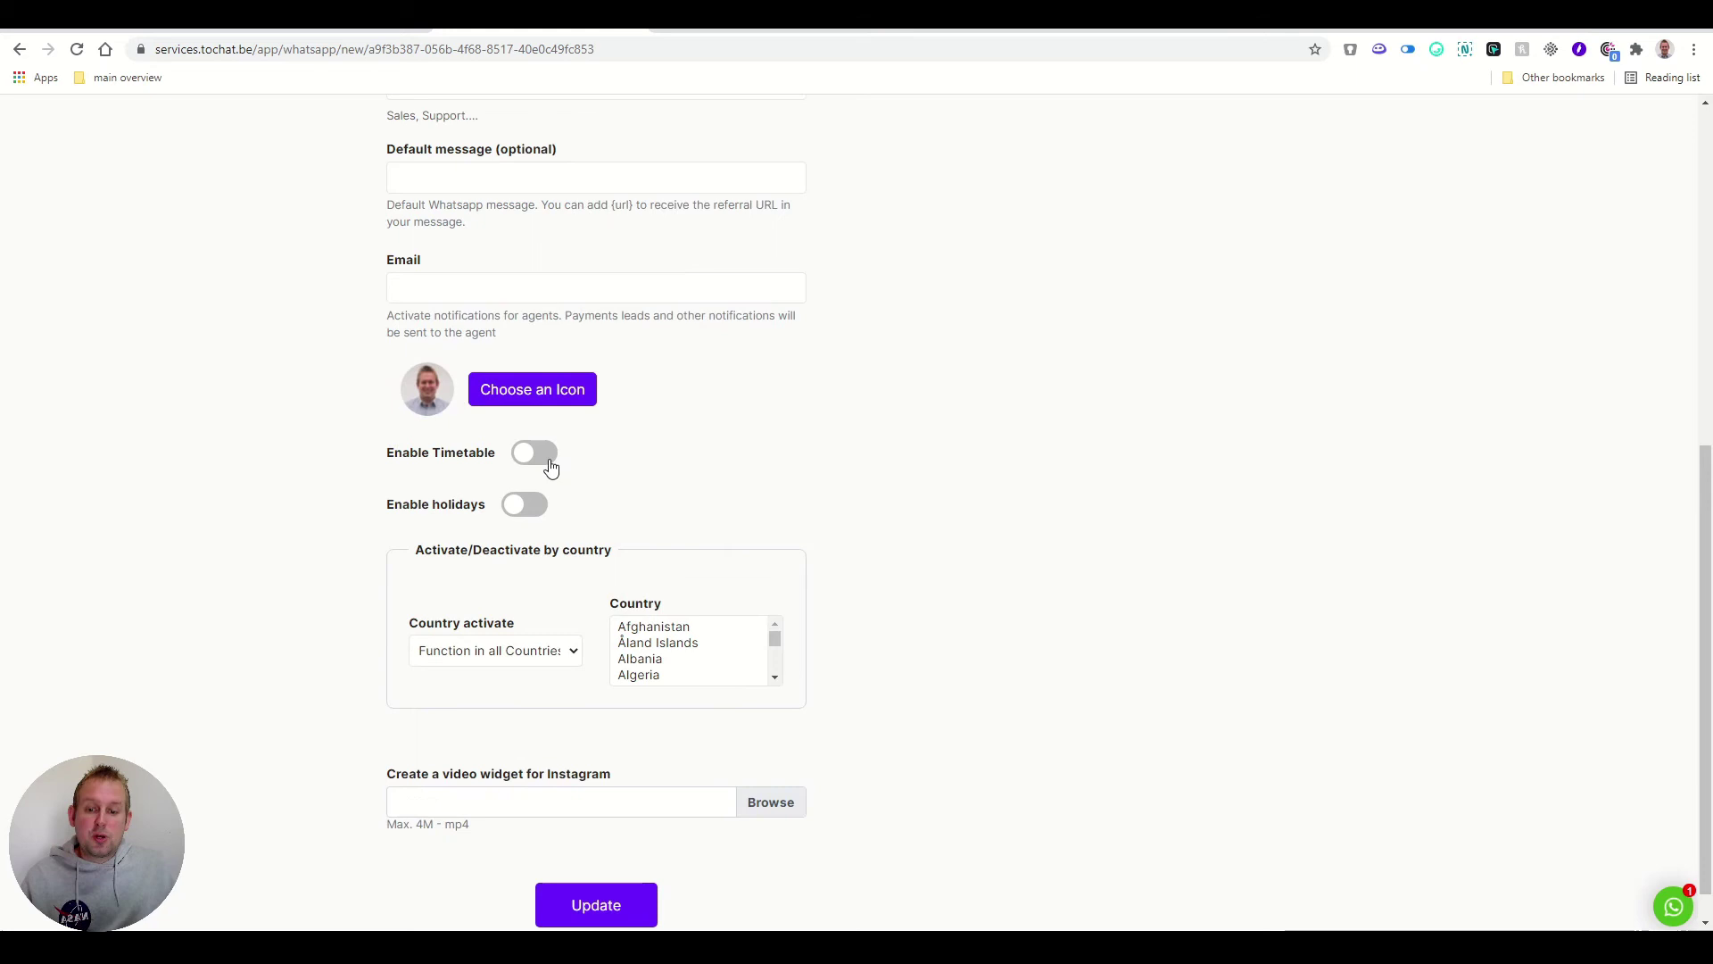
pyautogui.click(535, 454)
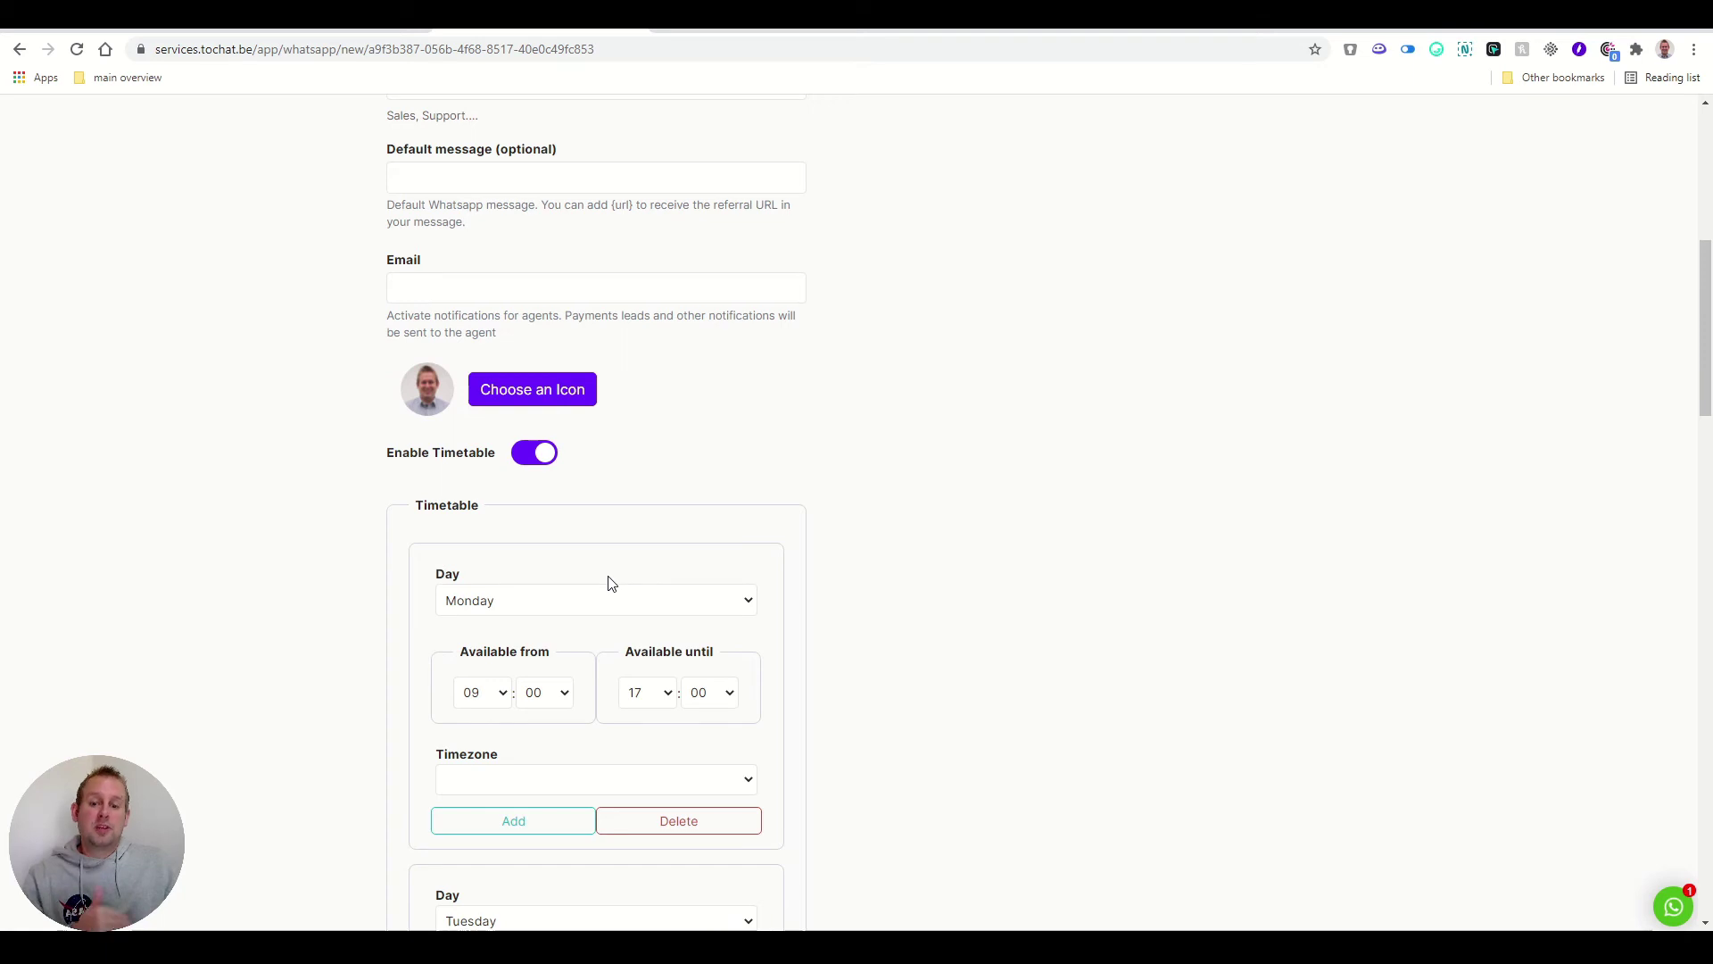
pyautogui.scroll(-2, 616, 562)
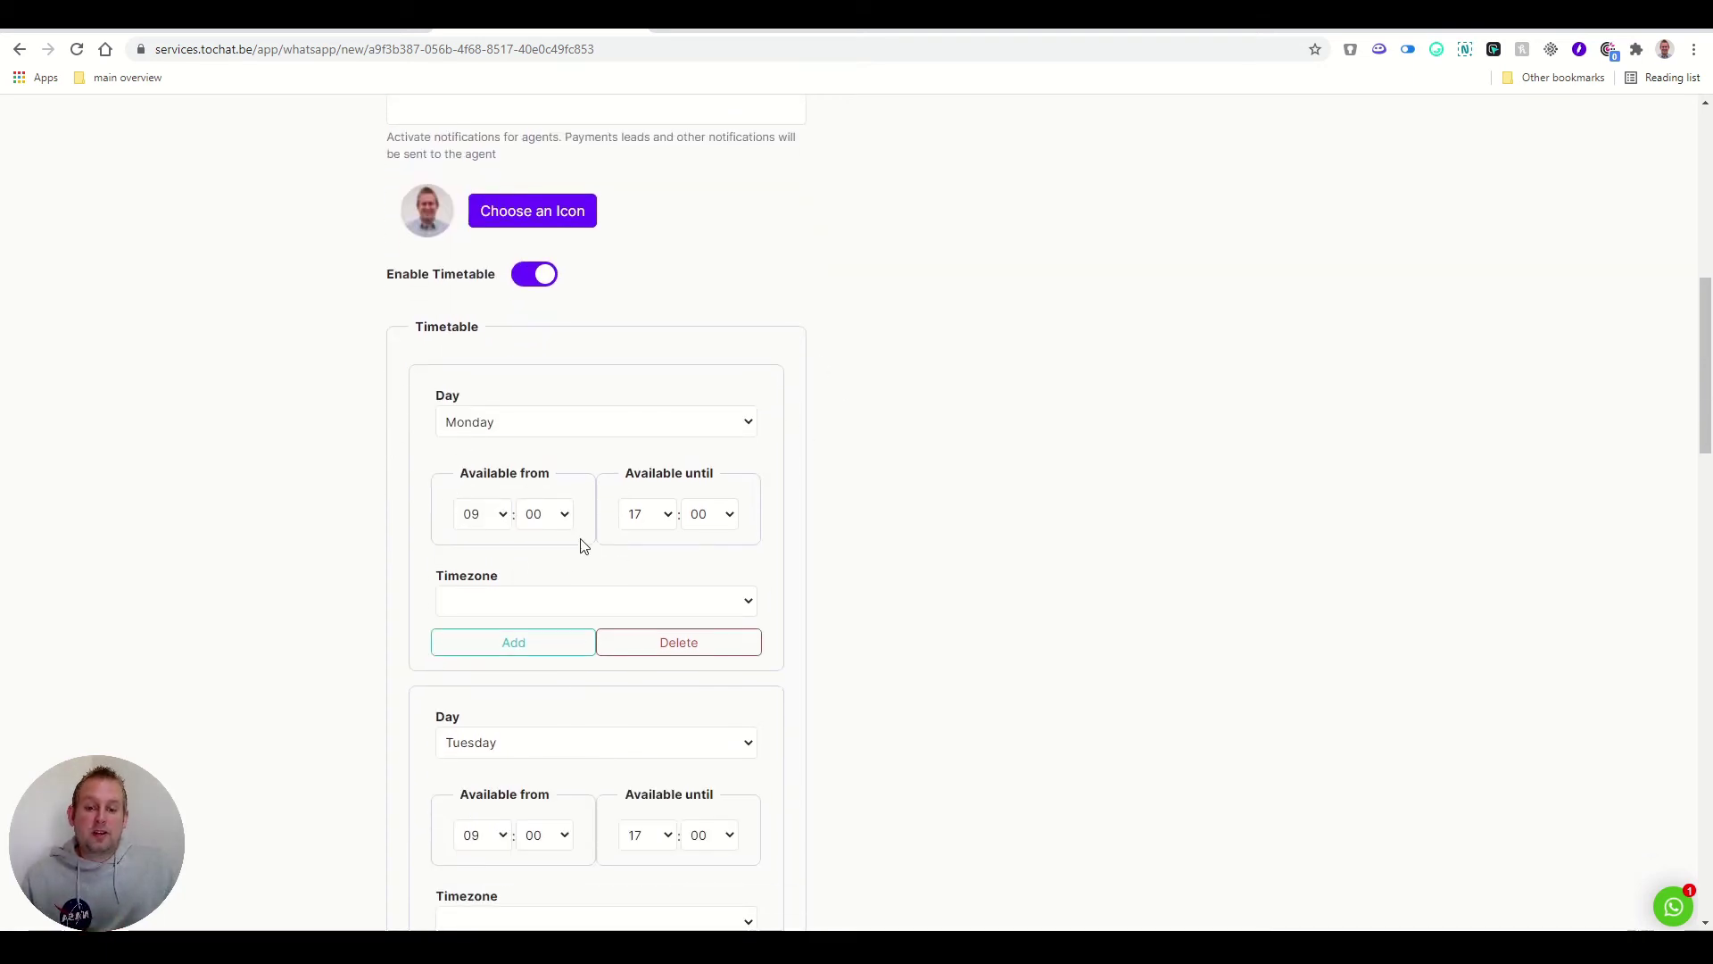
pyautogui.click(523, 278)
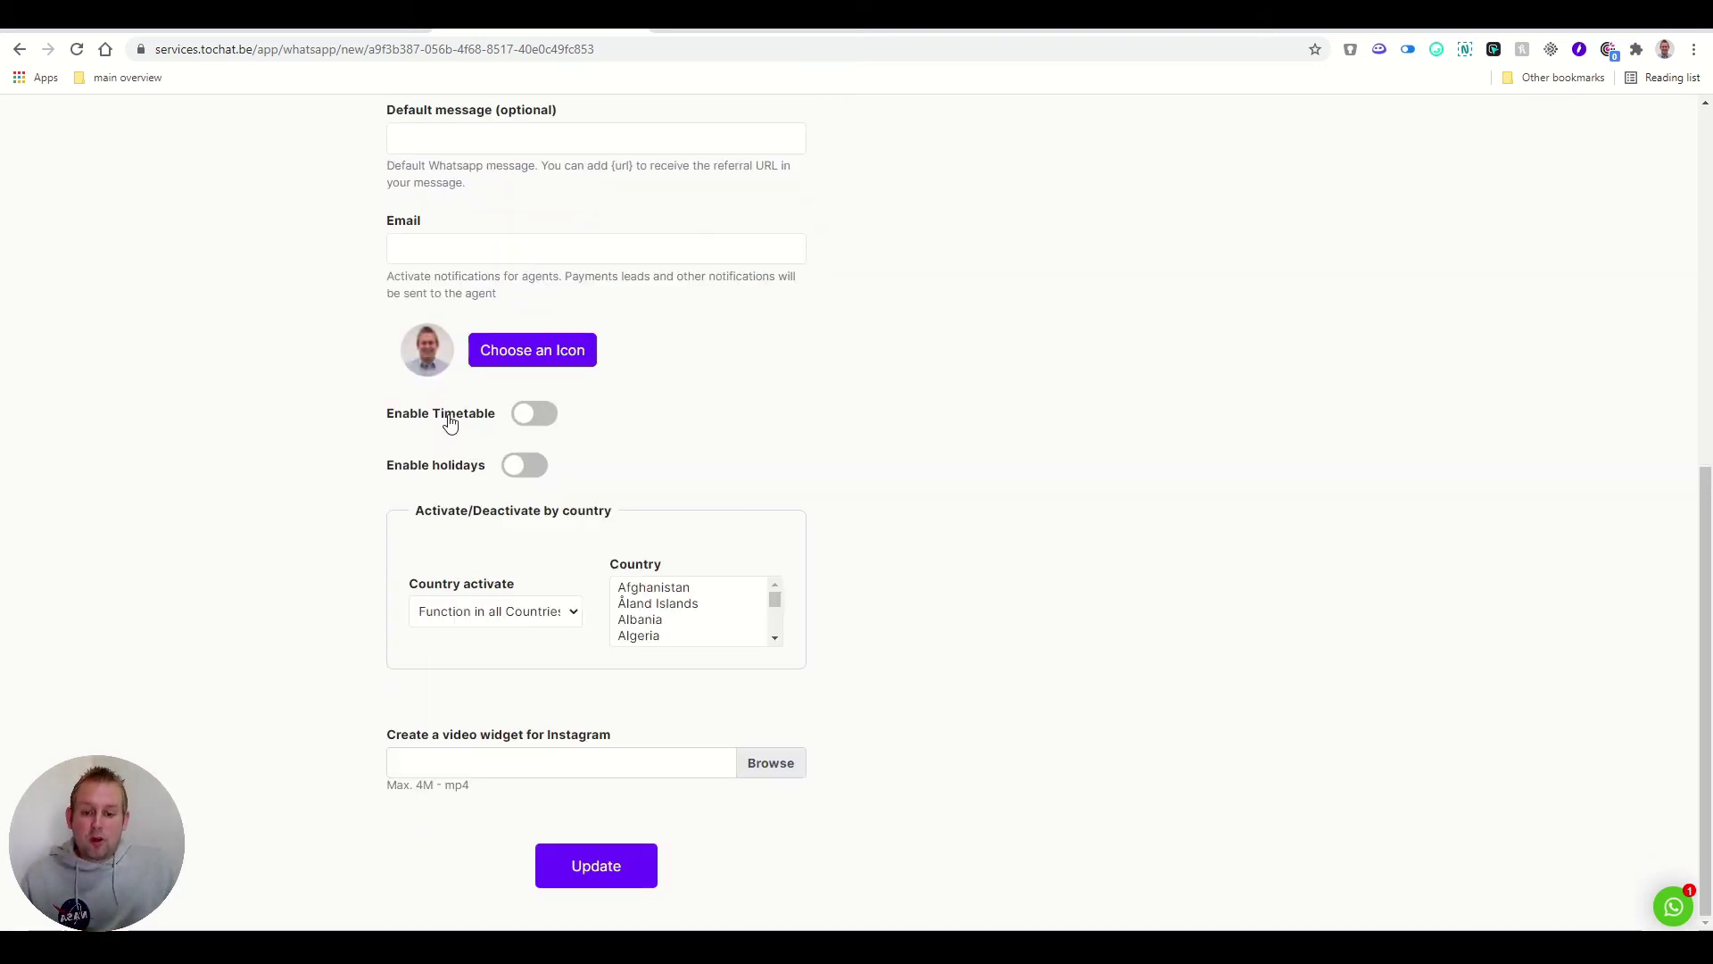
pyautogui.click(524, 465)
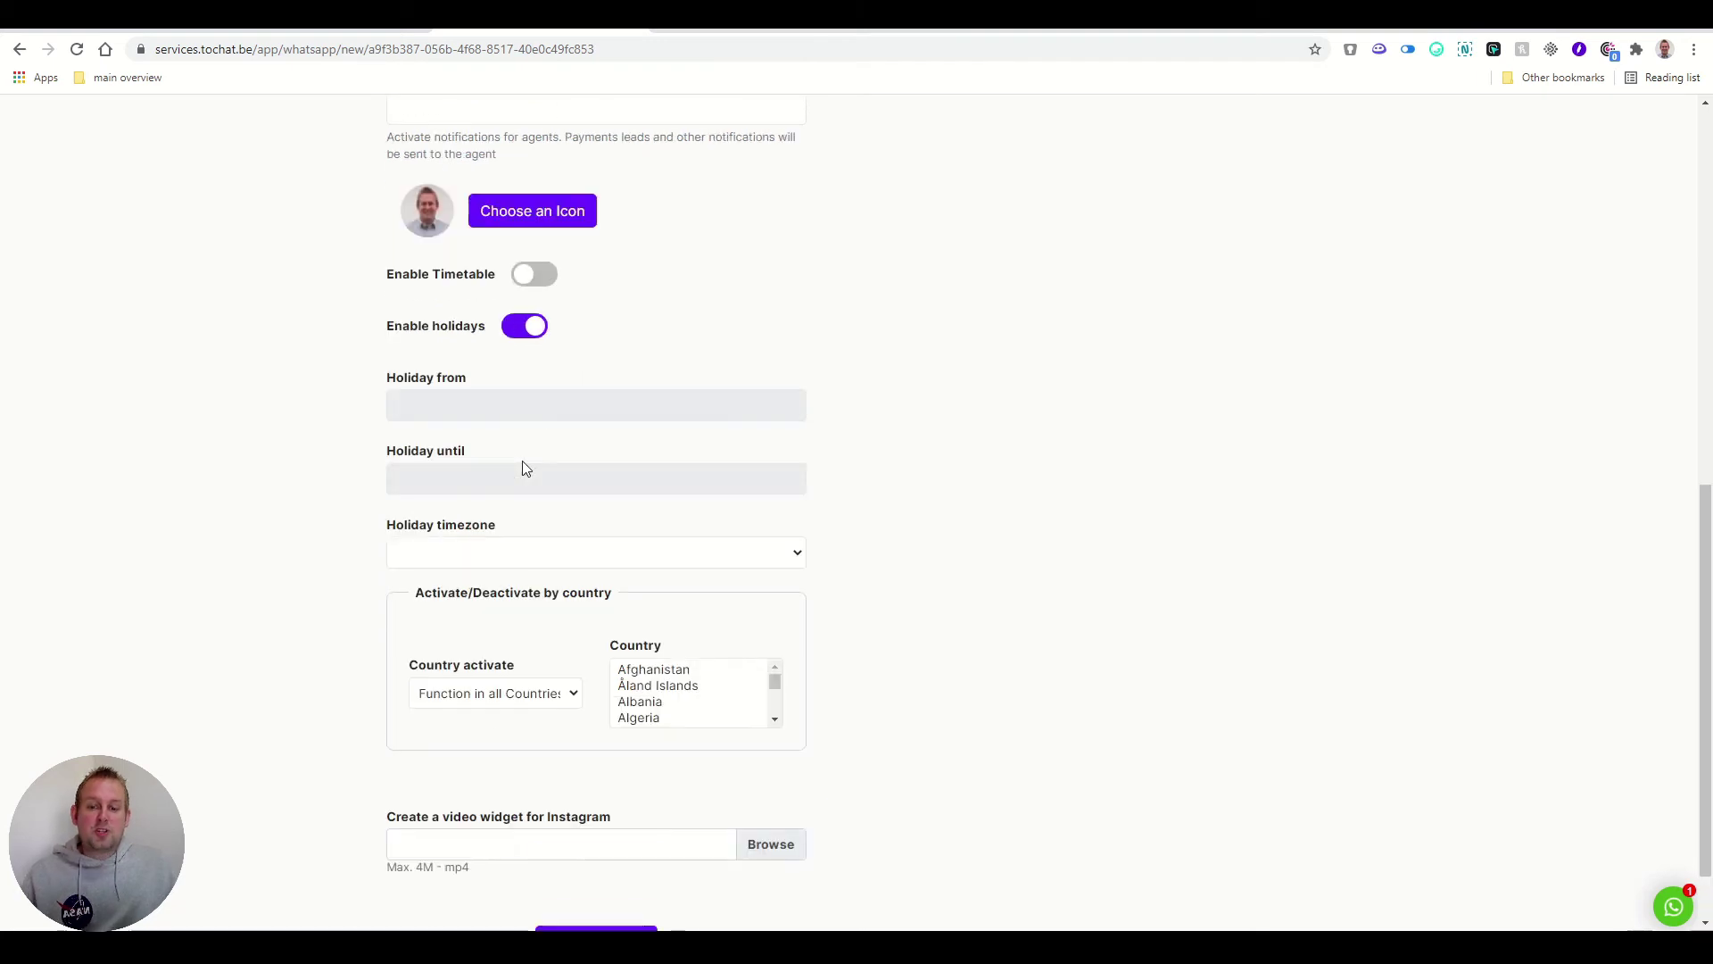
pyautogui.press('space')
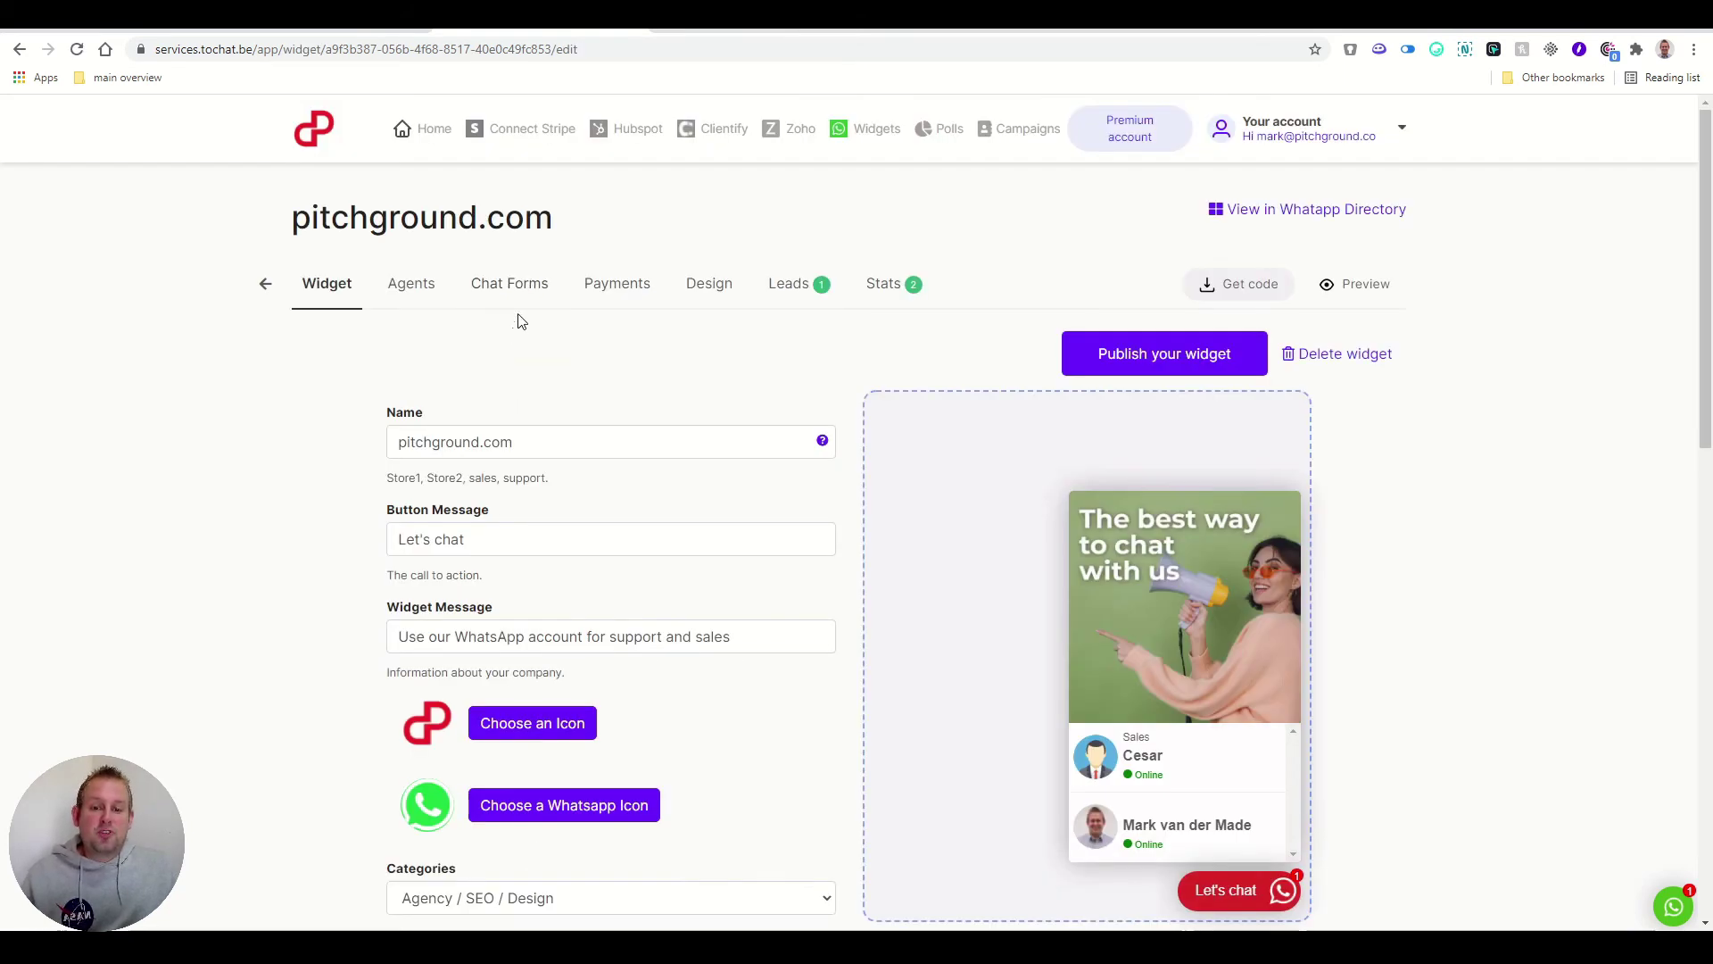
# Customise an agent's chat form in the wizard and activate the text, email and telephone form
pyautogui.click(525, 299)
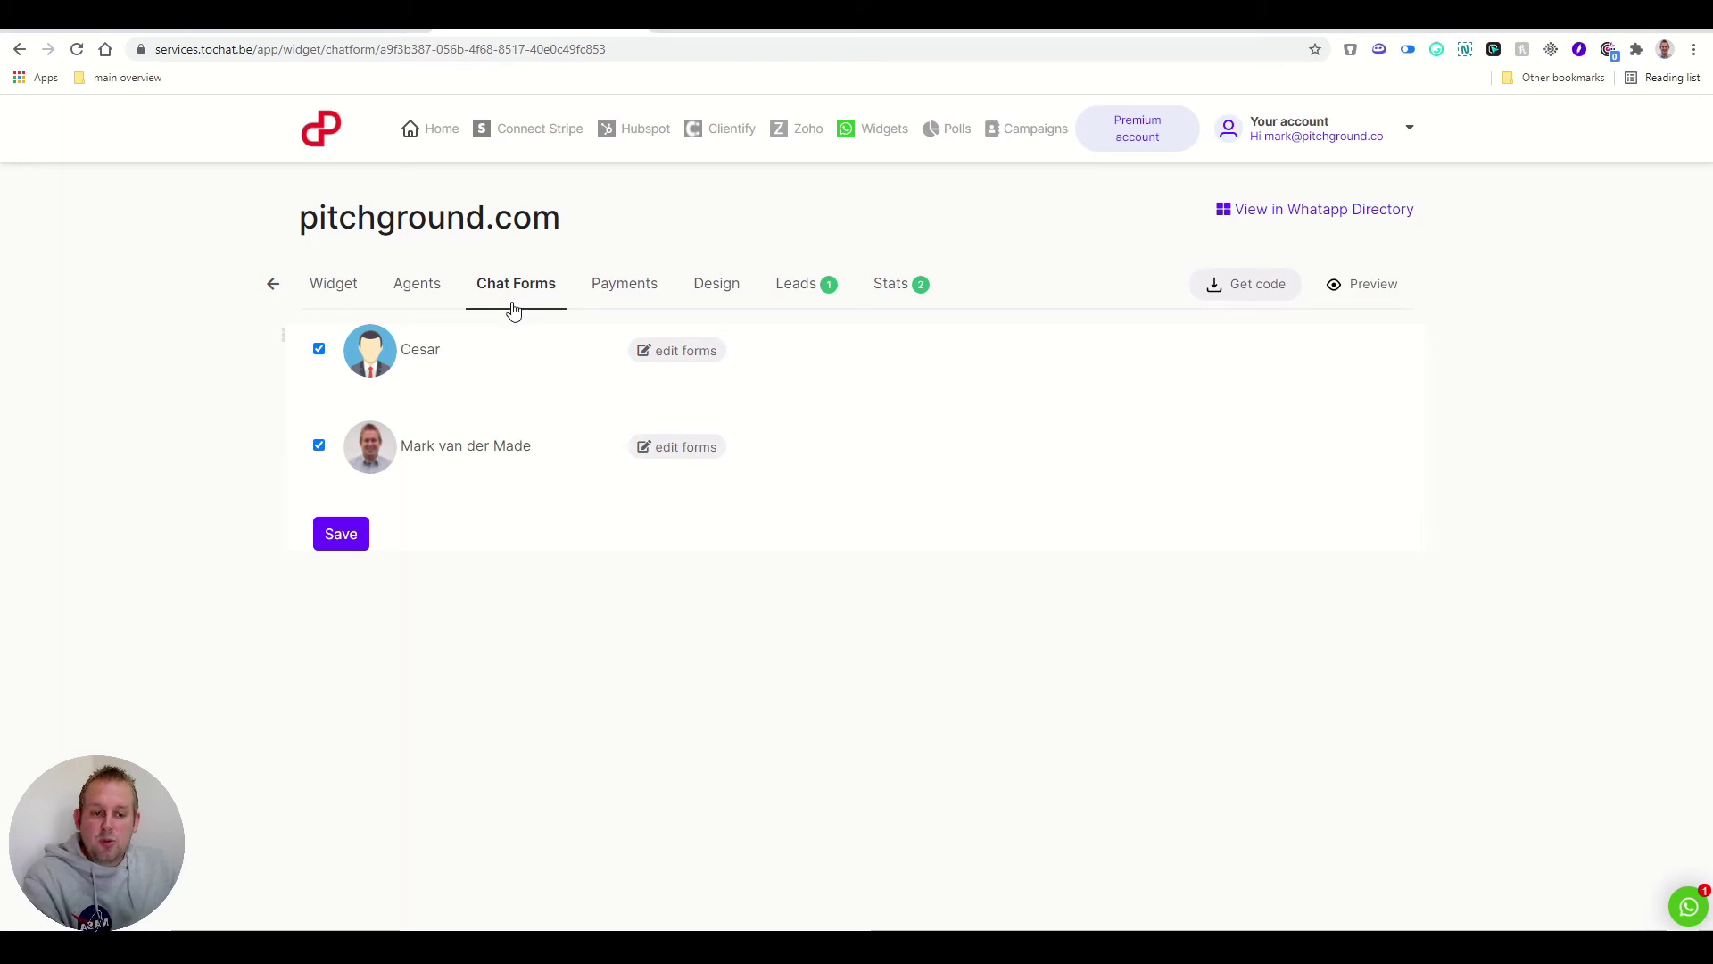
pyautogui.click(707, 459)
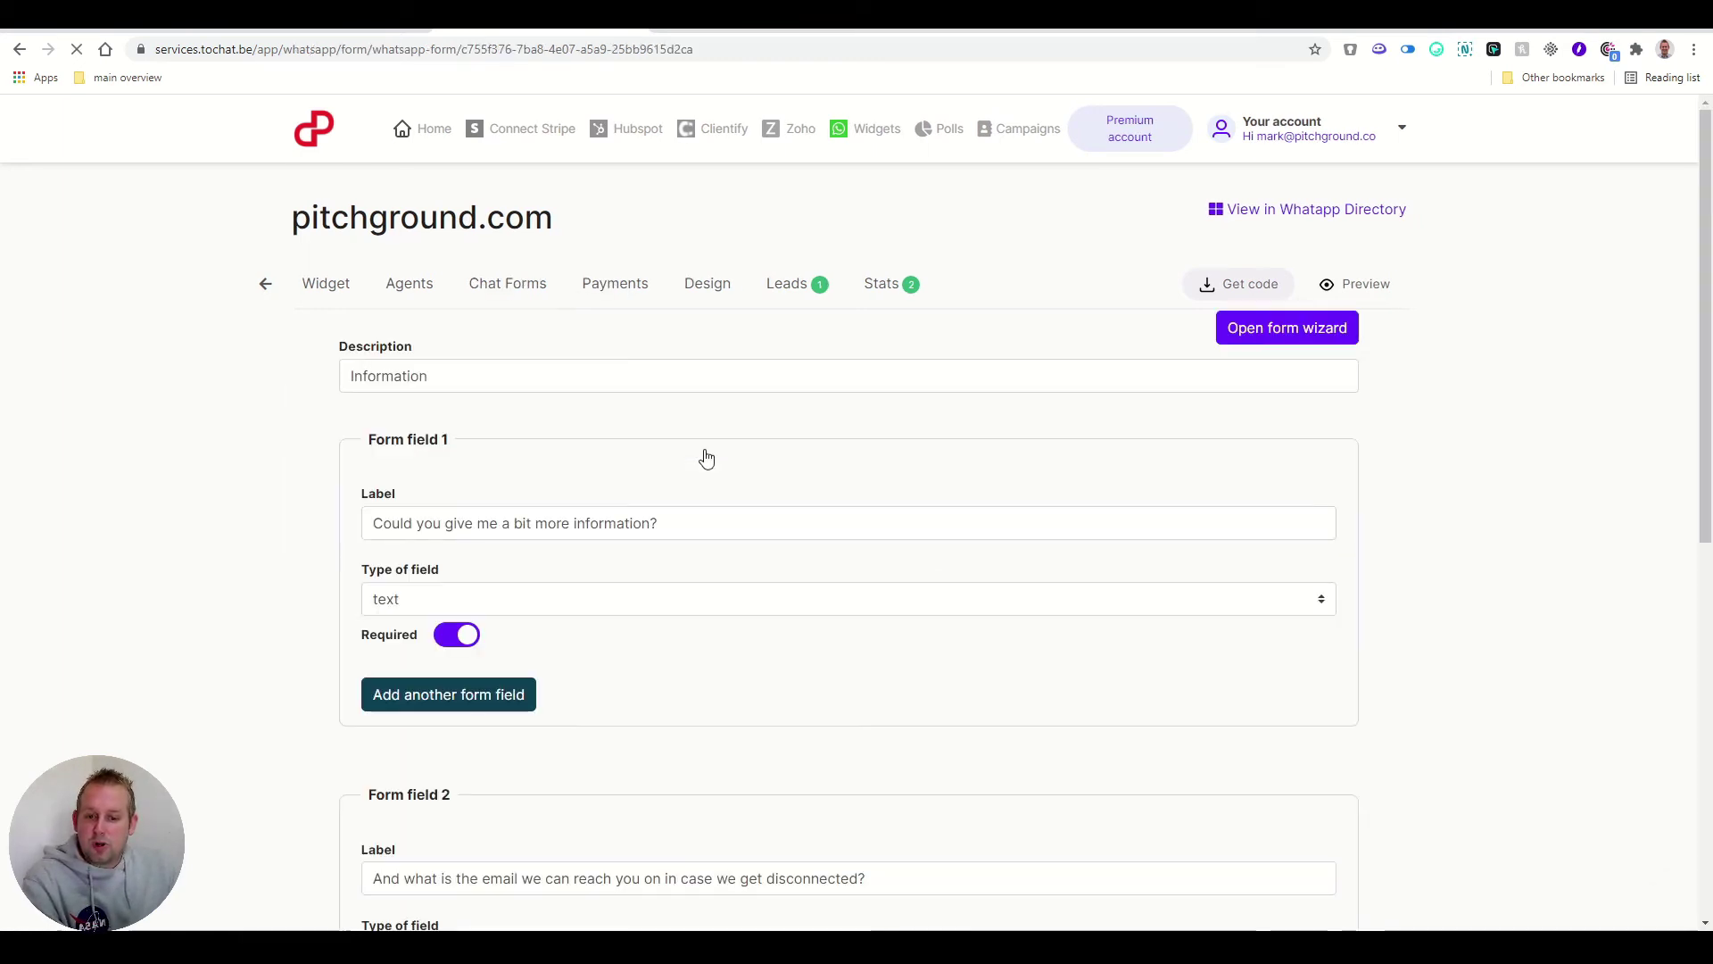
pyautogui.click(1345, 332)
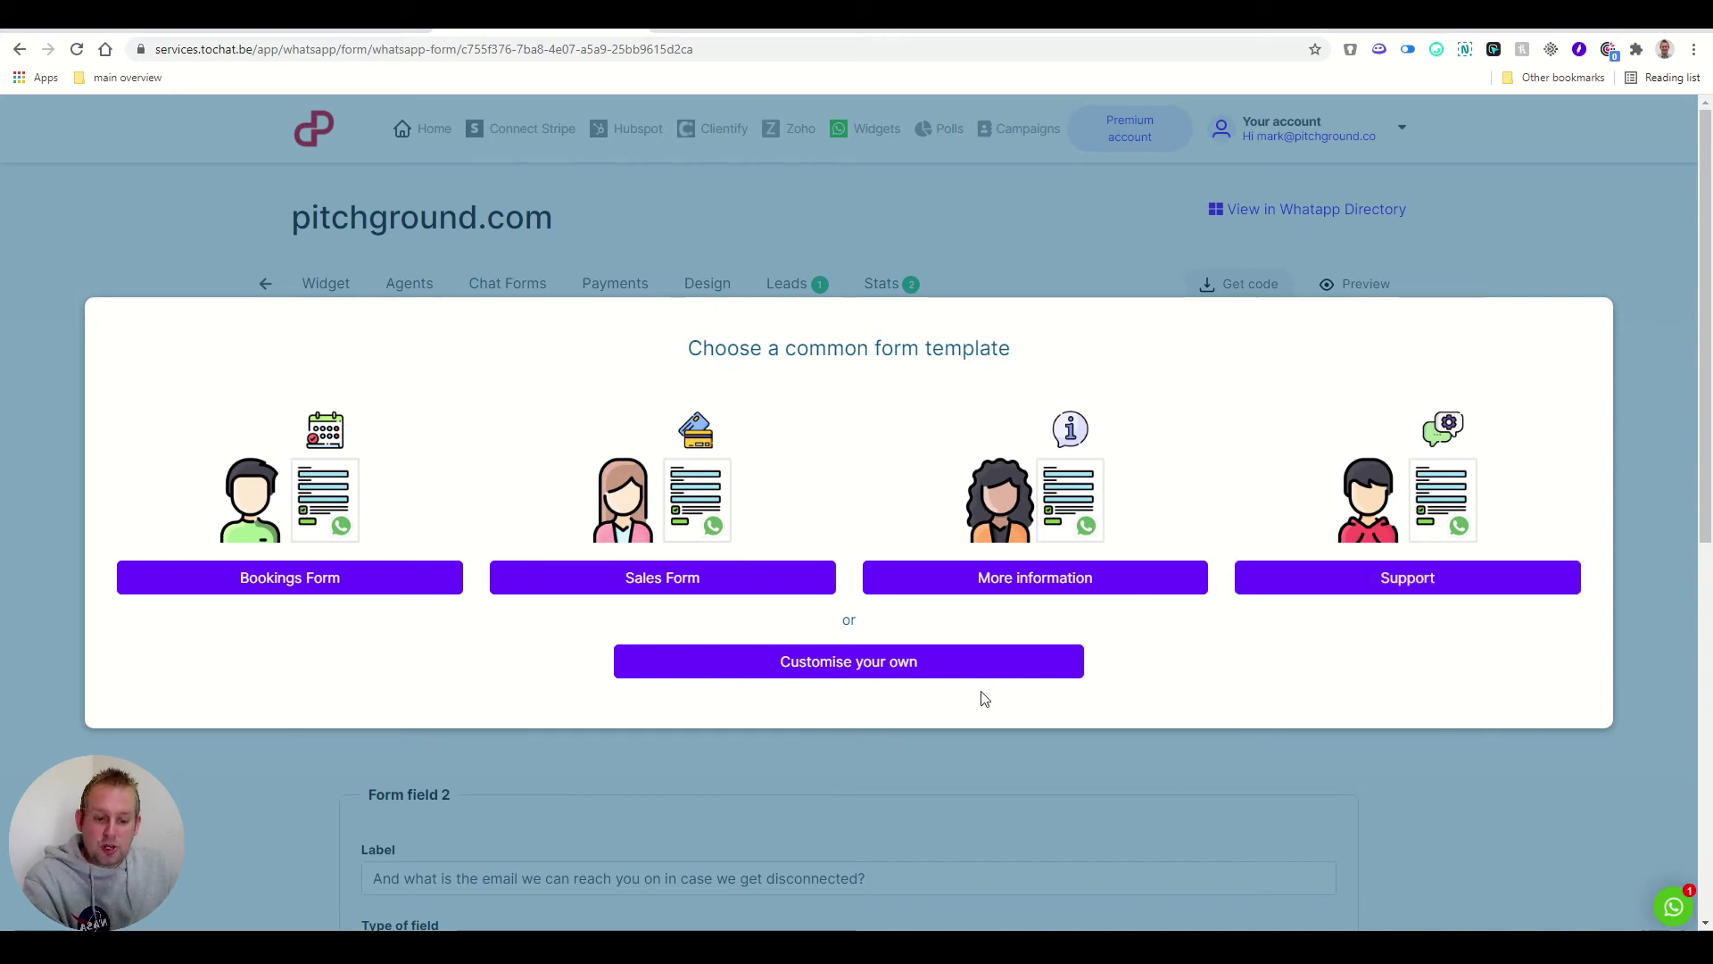
pyautogui.click(878, 664)
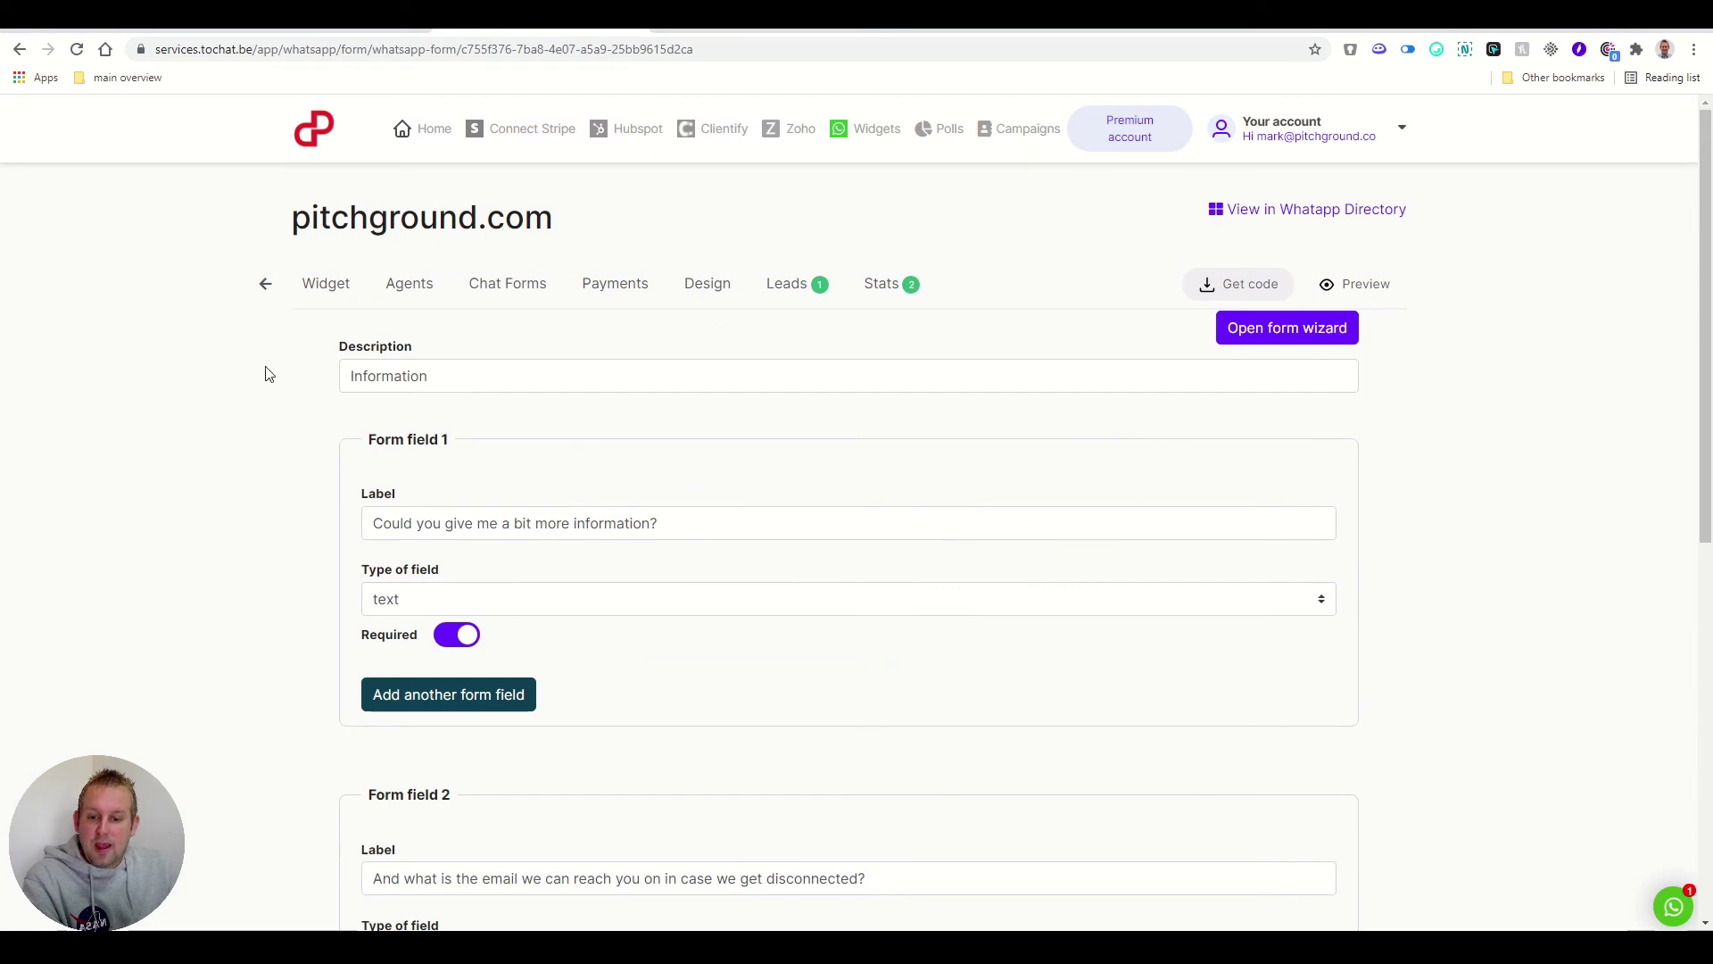
pyautogui.scroll(-1, 539, 493)
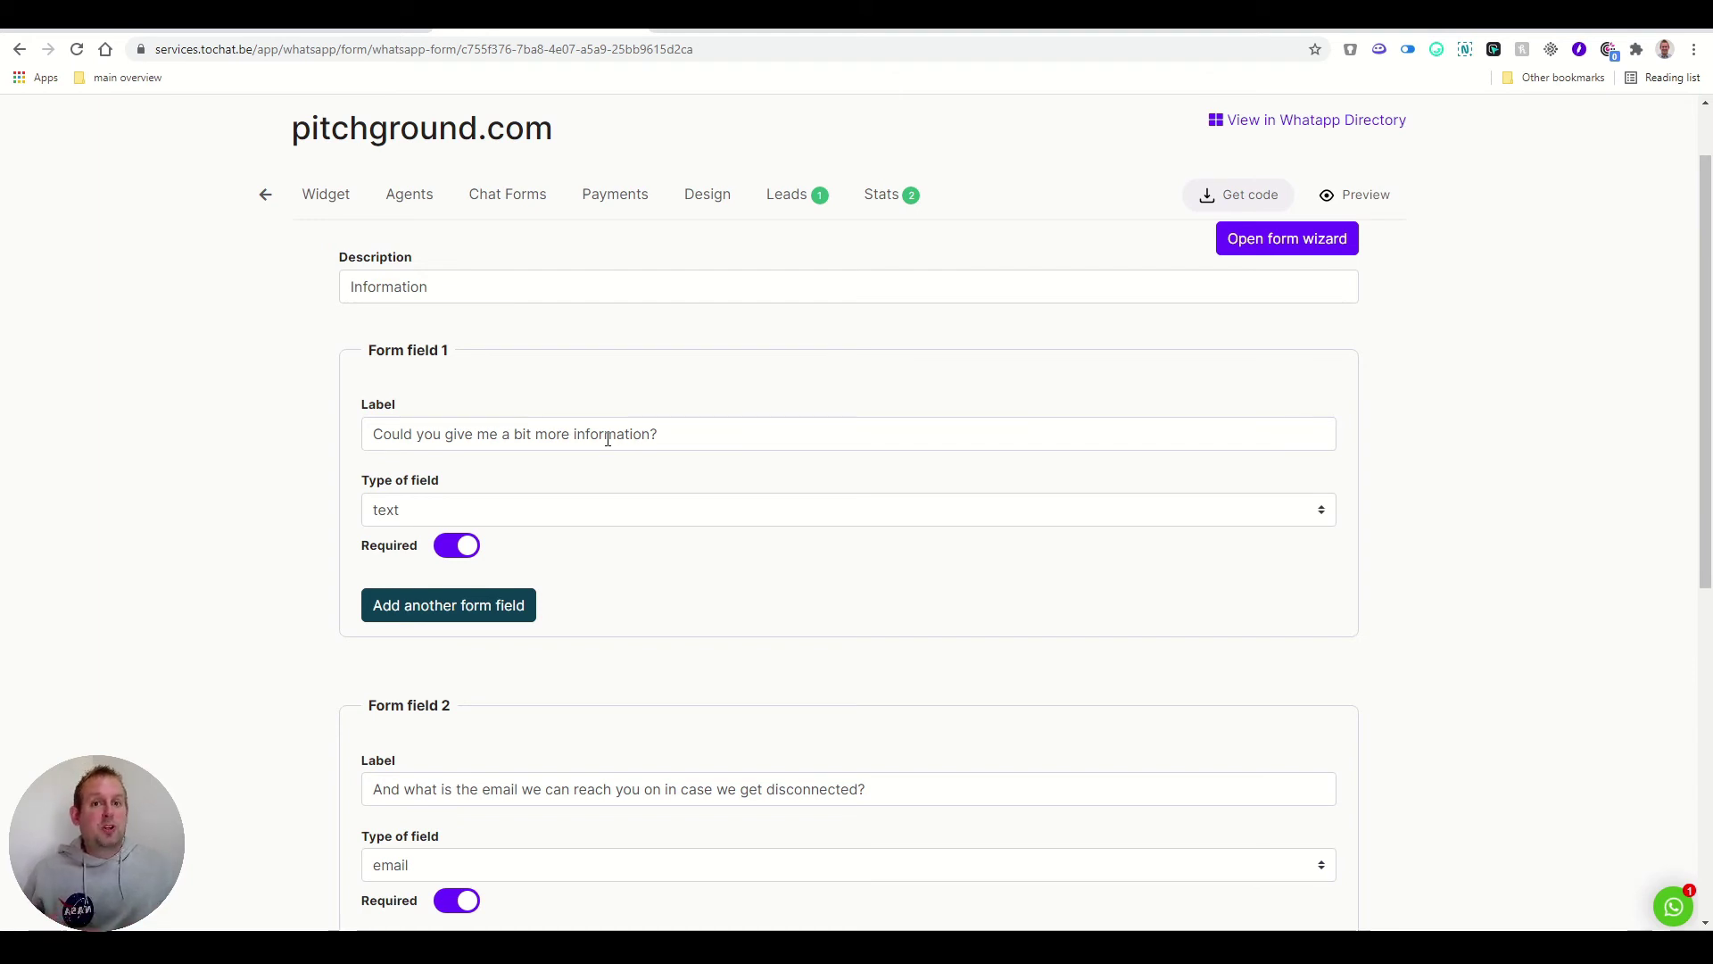
pyautogui.scroll(-7, 606, 437)
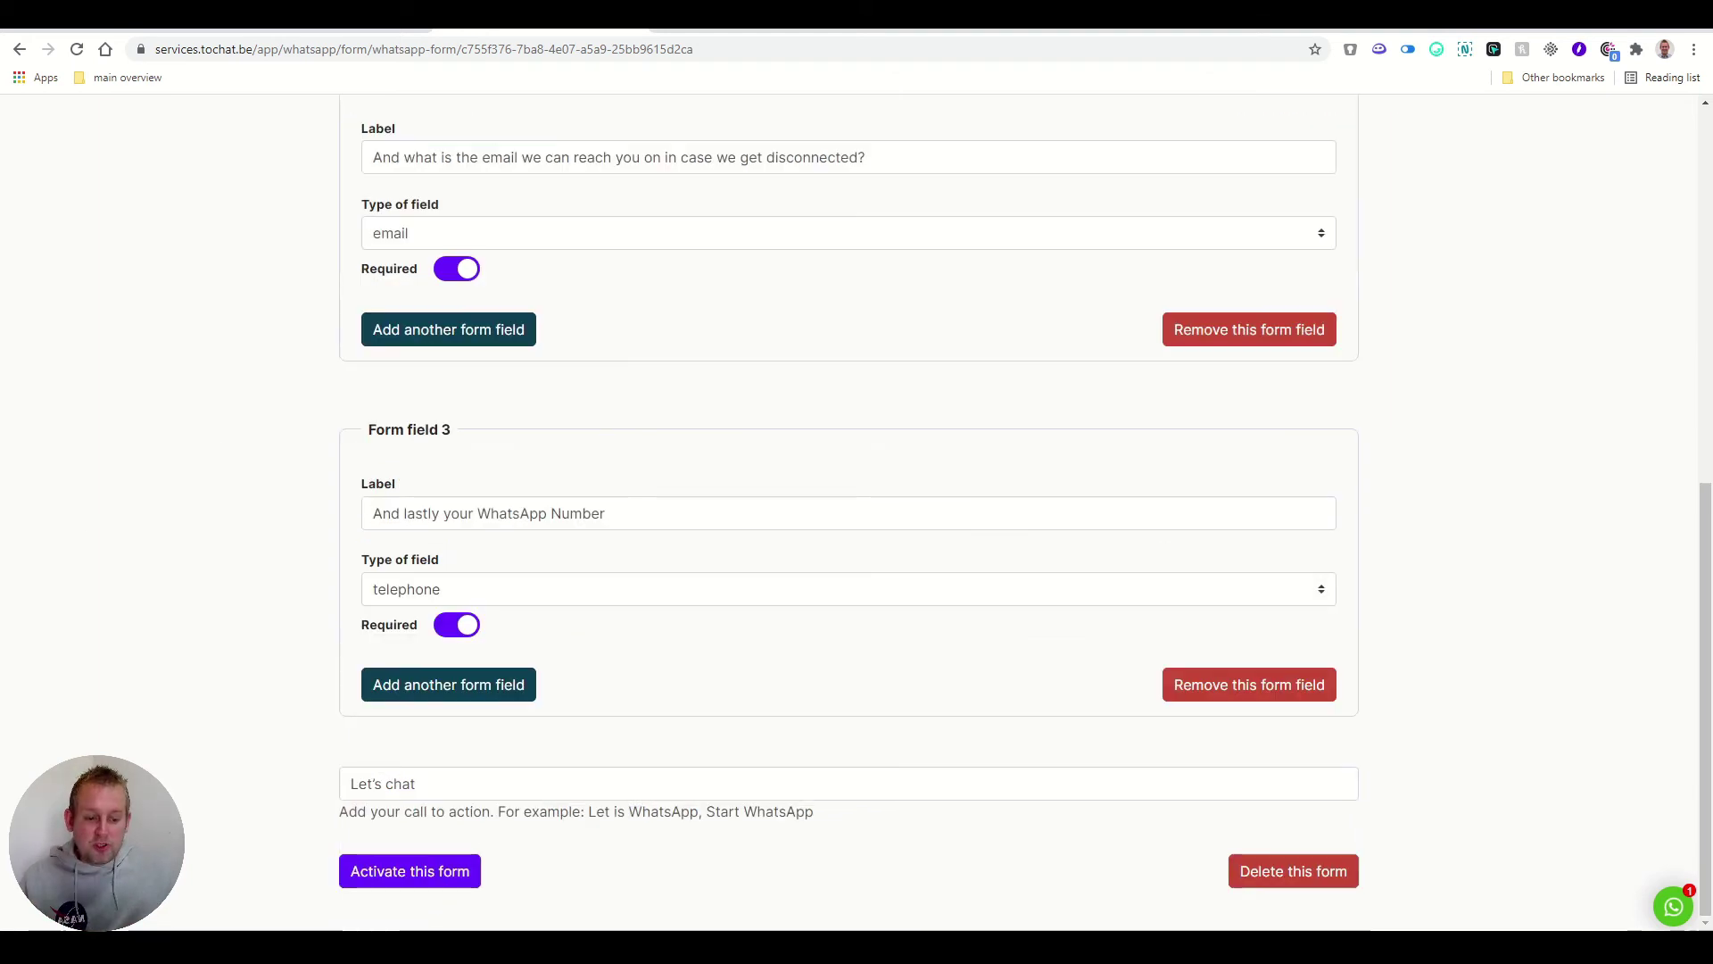
pyautogui.click(421, 883)
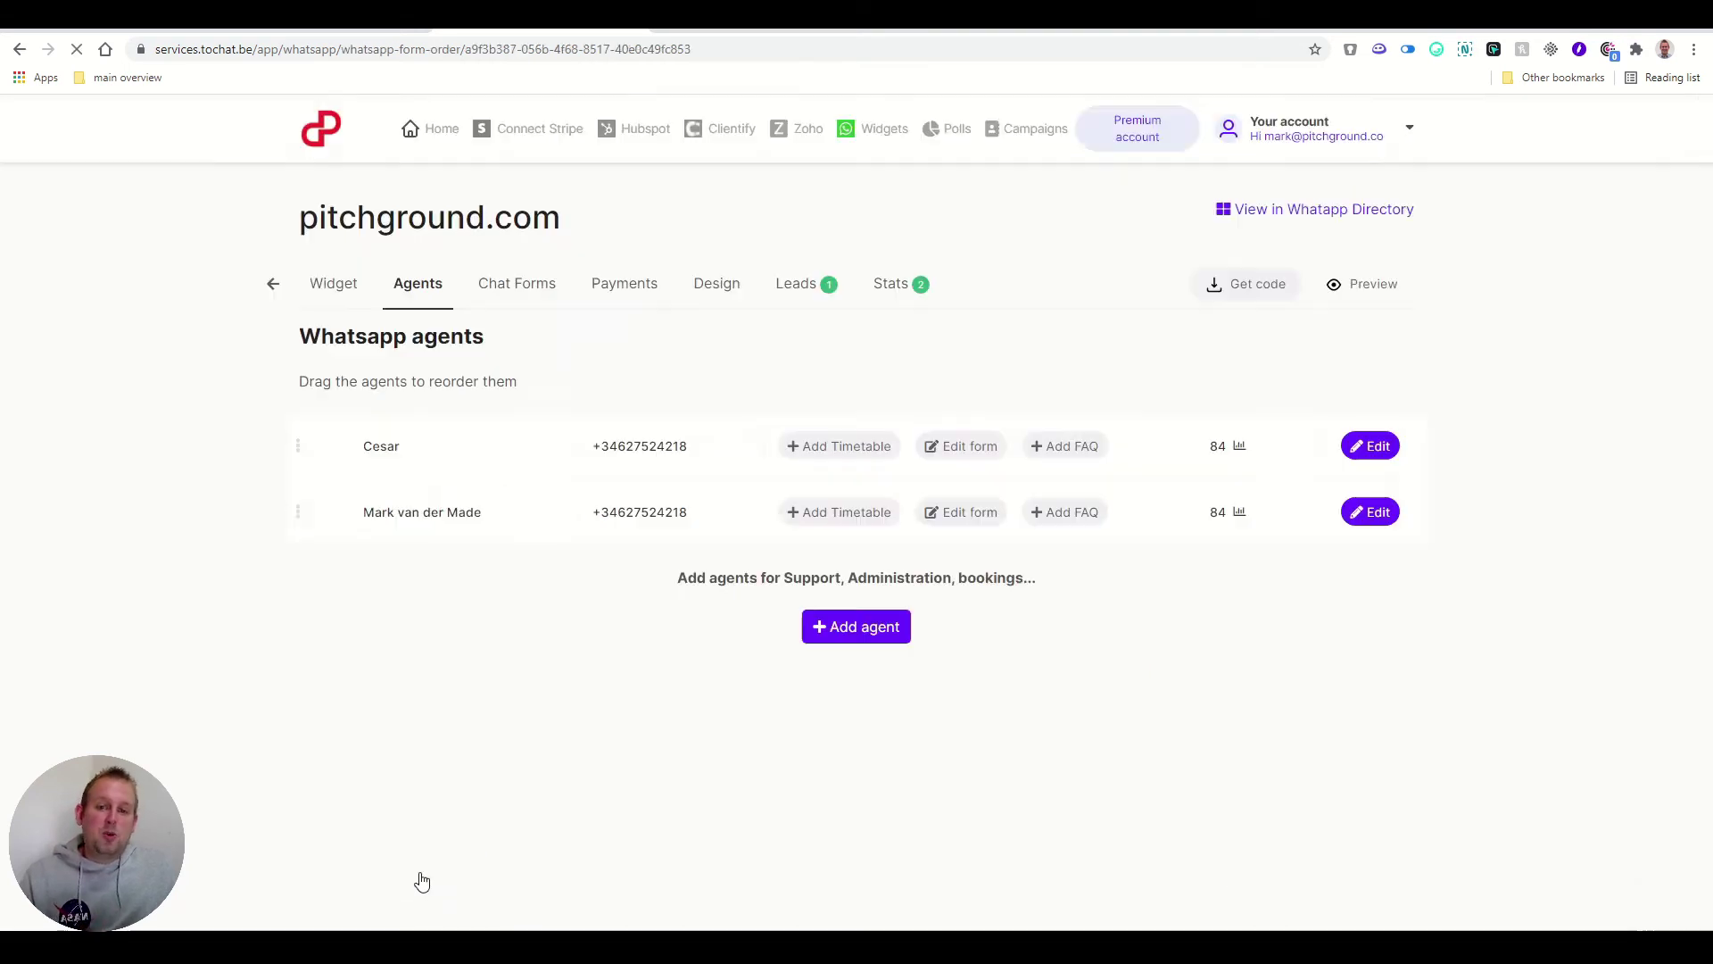
# Check the Payments tab, return to the agents page, then show the Design settings
pyautogui.click(634, 284)
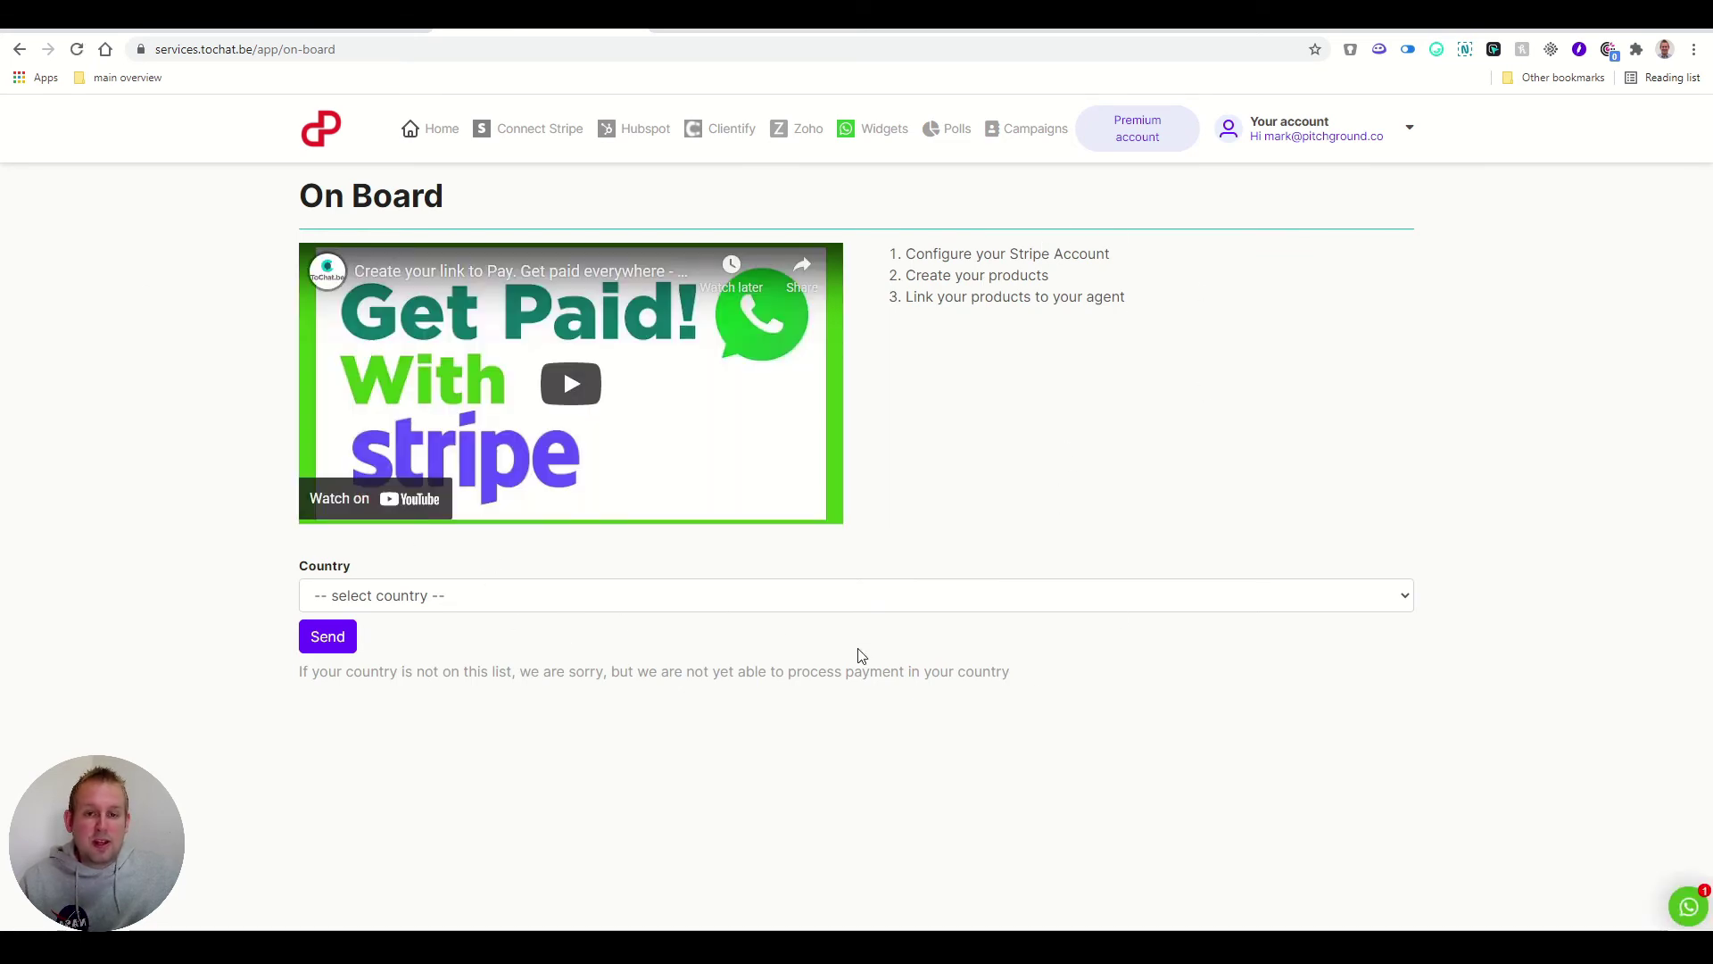
pyautogui.click(20, 49)
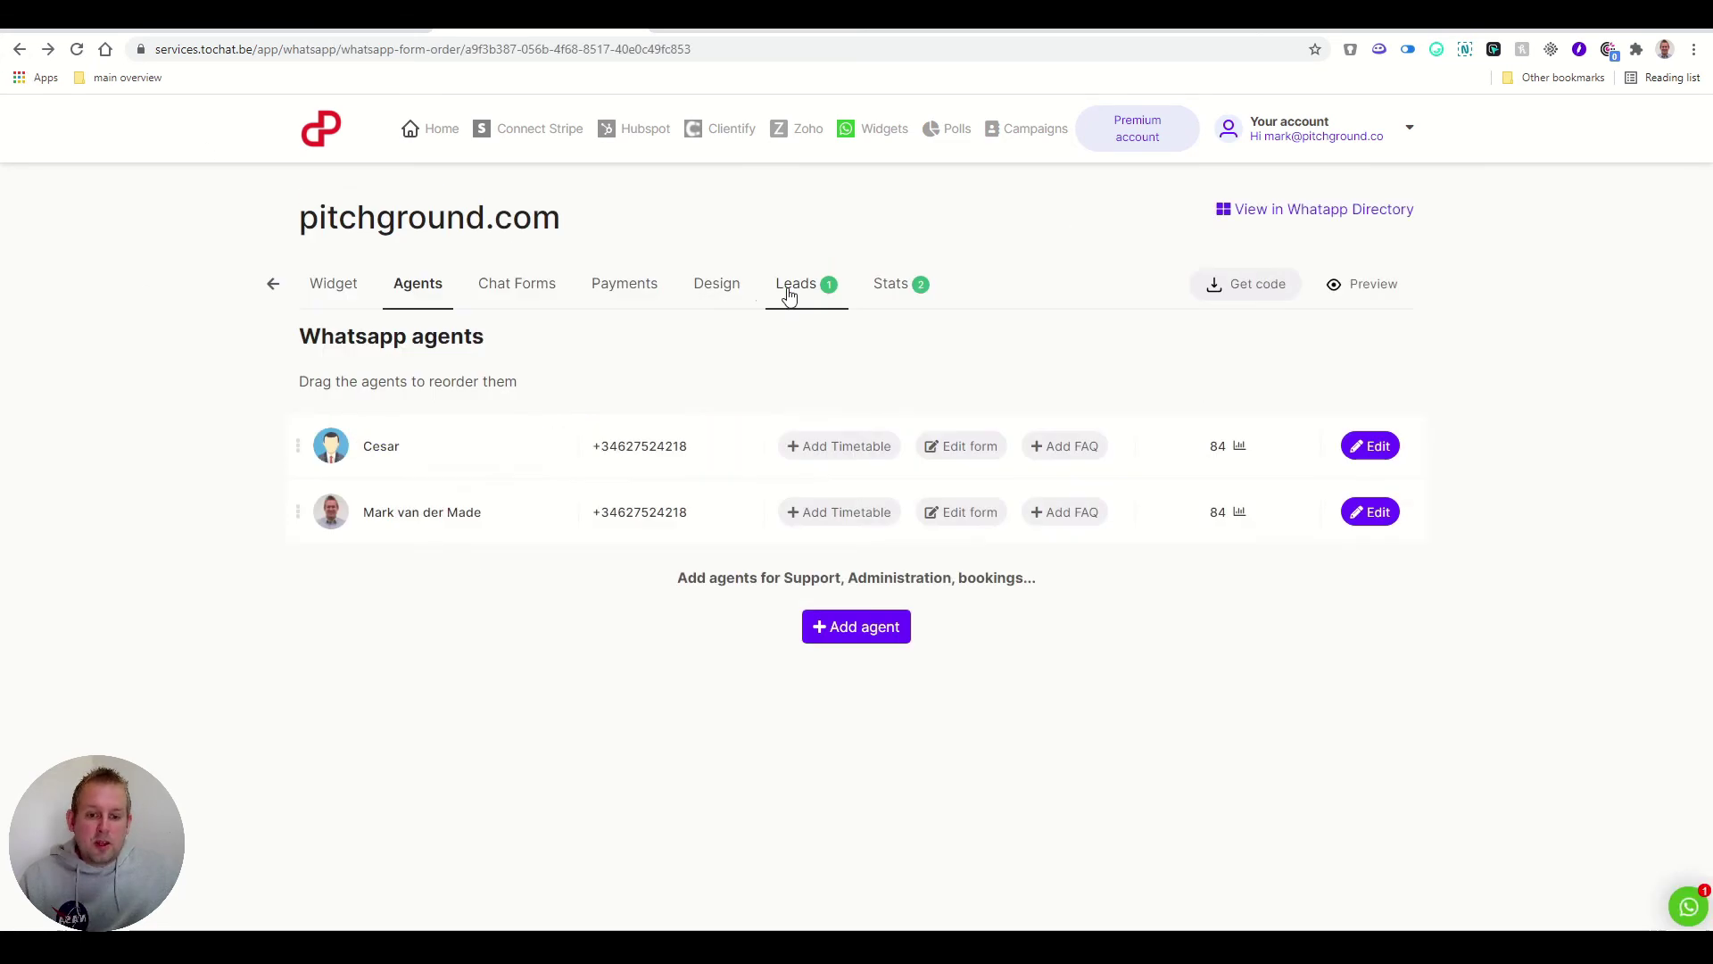
pyautogui.click(719, 285)
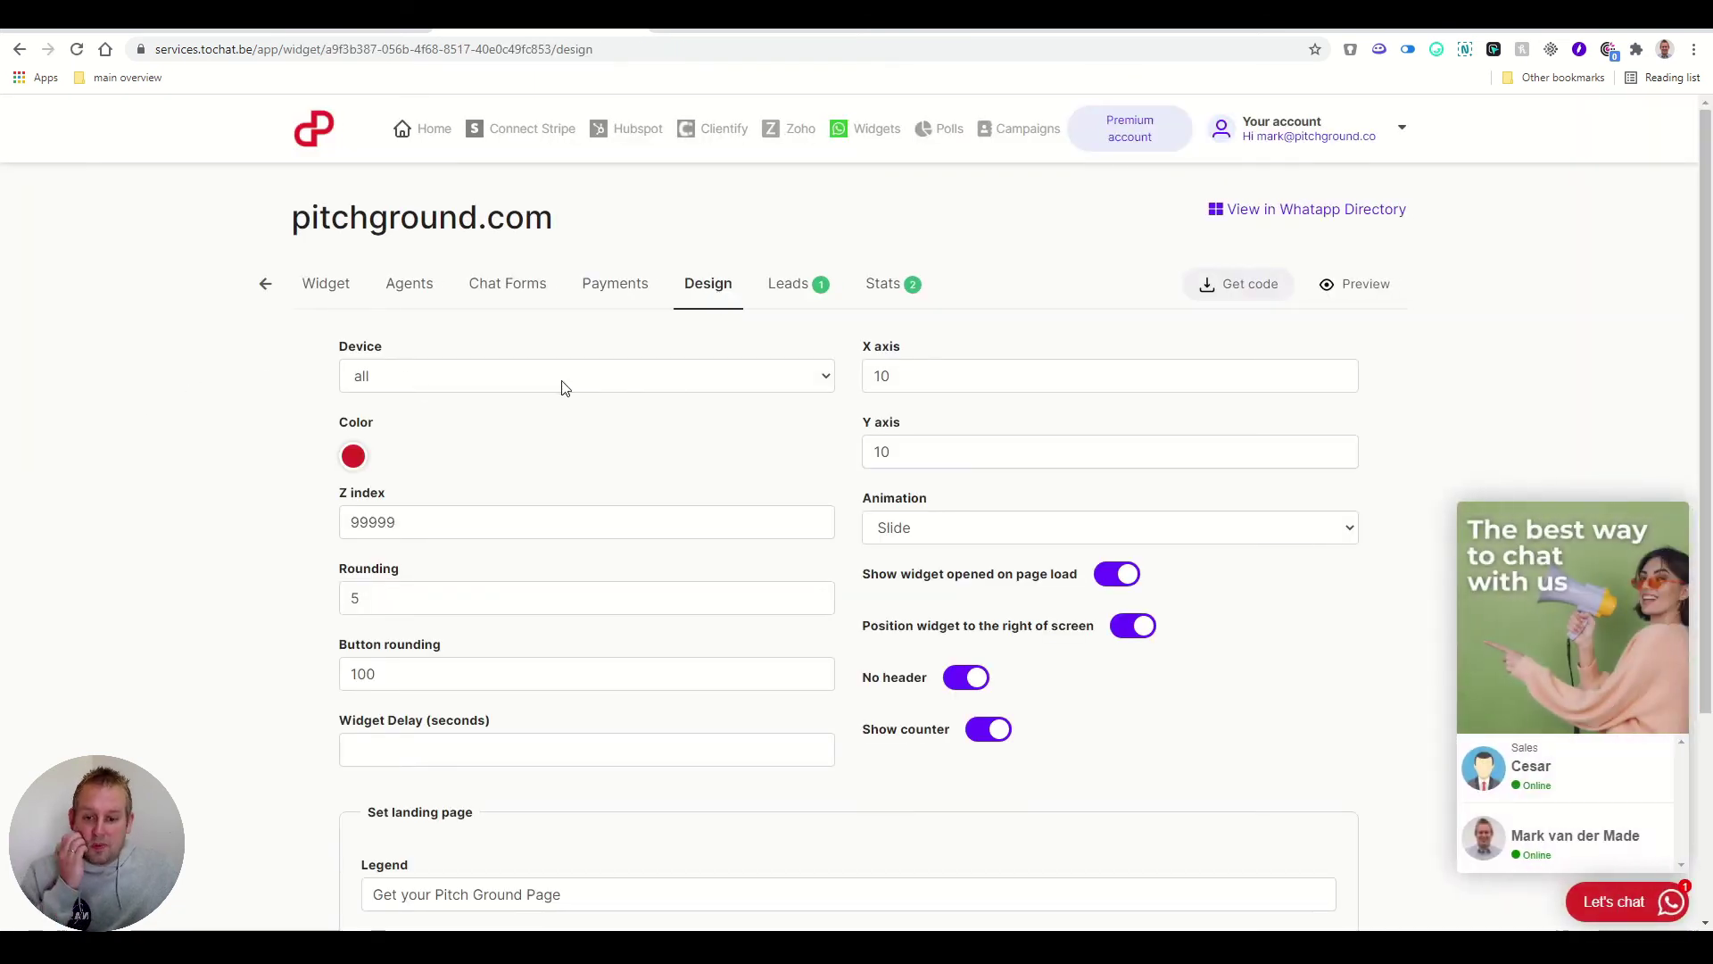
# View the Madrid lead and its Notes field, then the widget's Stats page
pyautogui.click(788, 286)
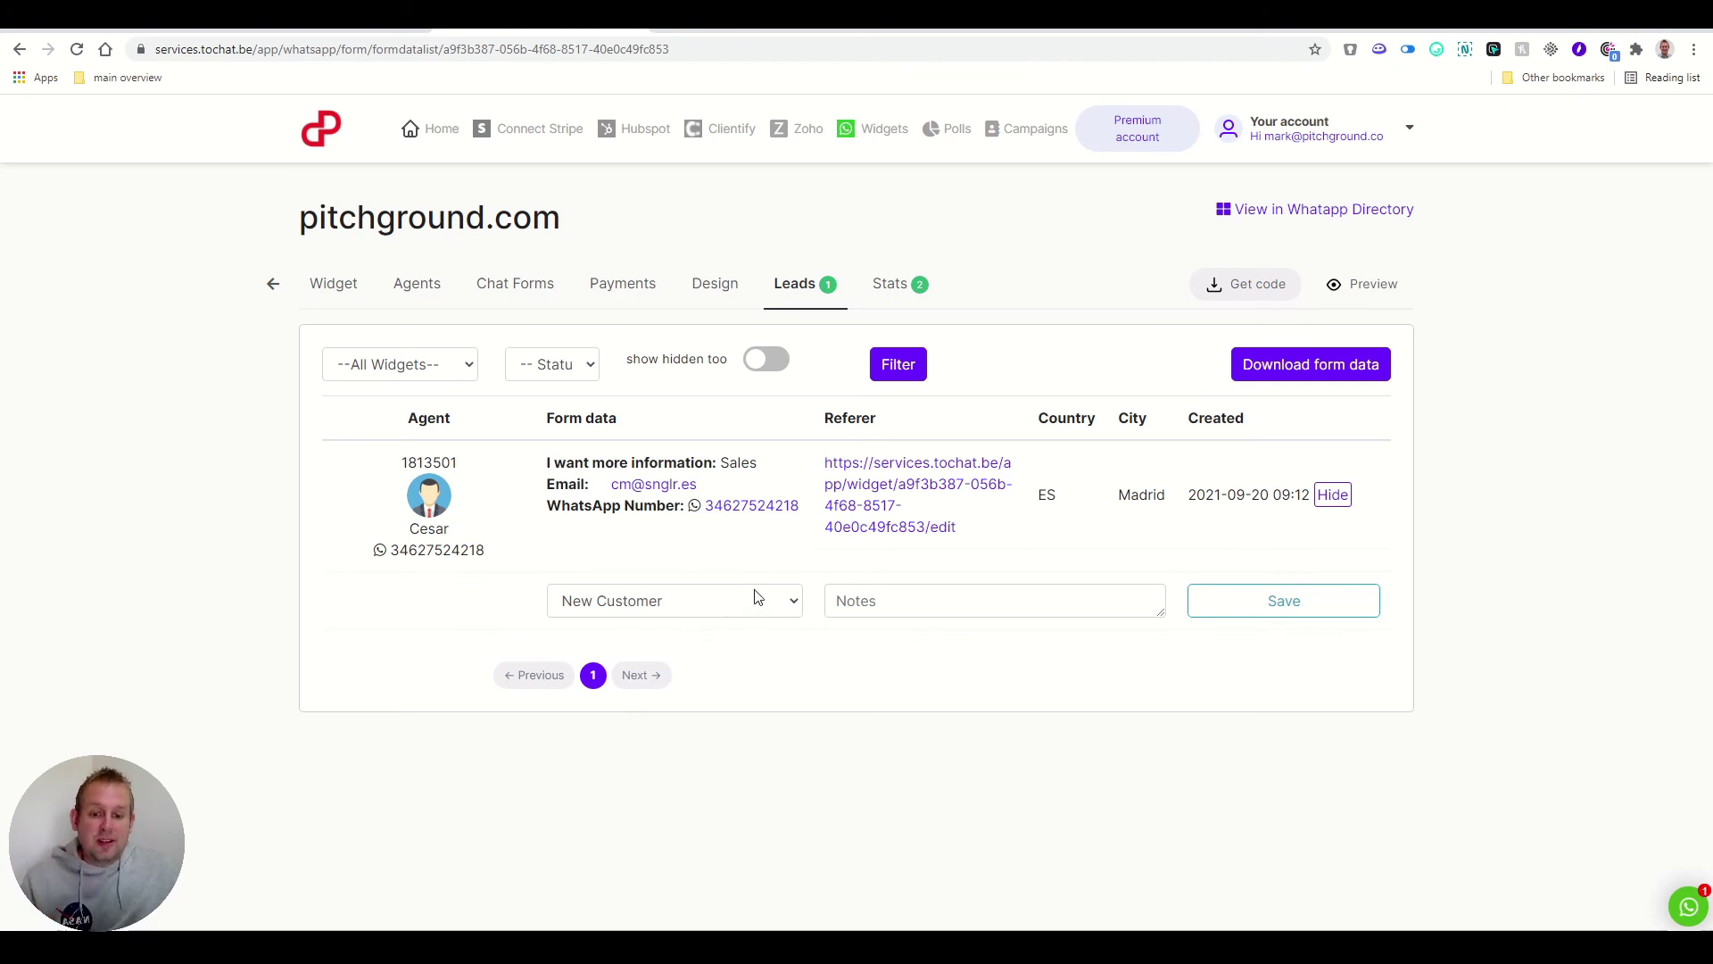
pyautogui.click(982, 600)
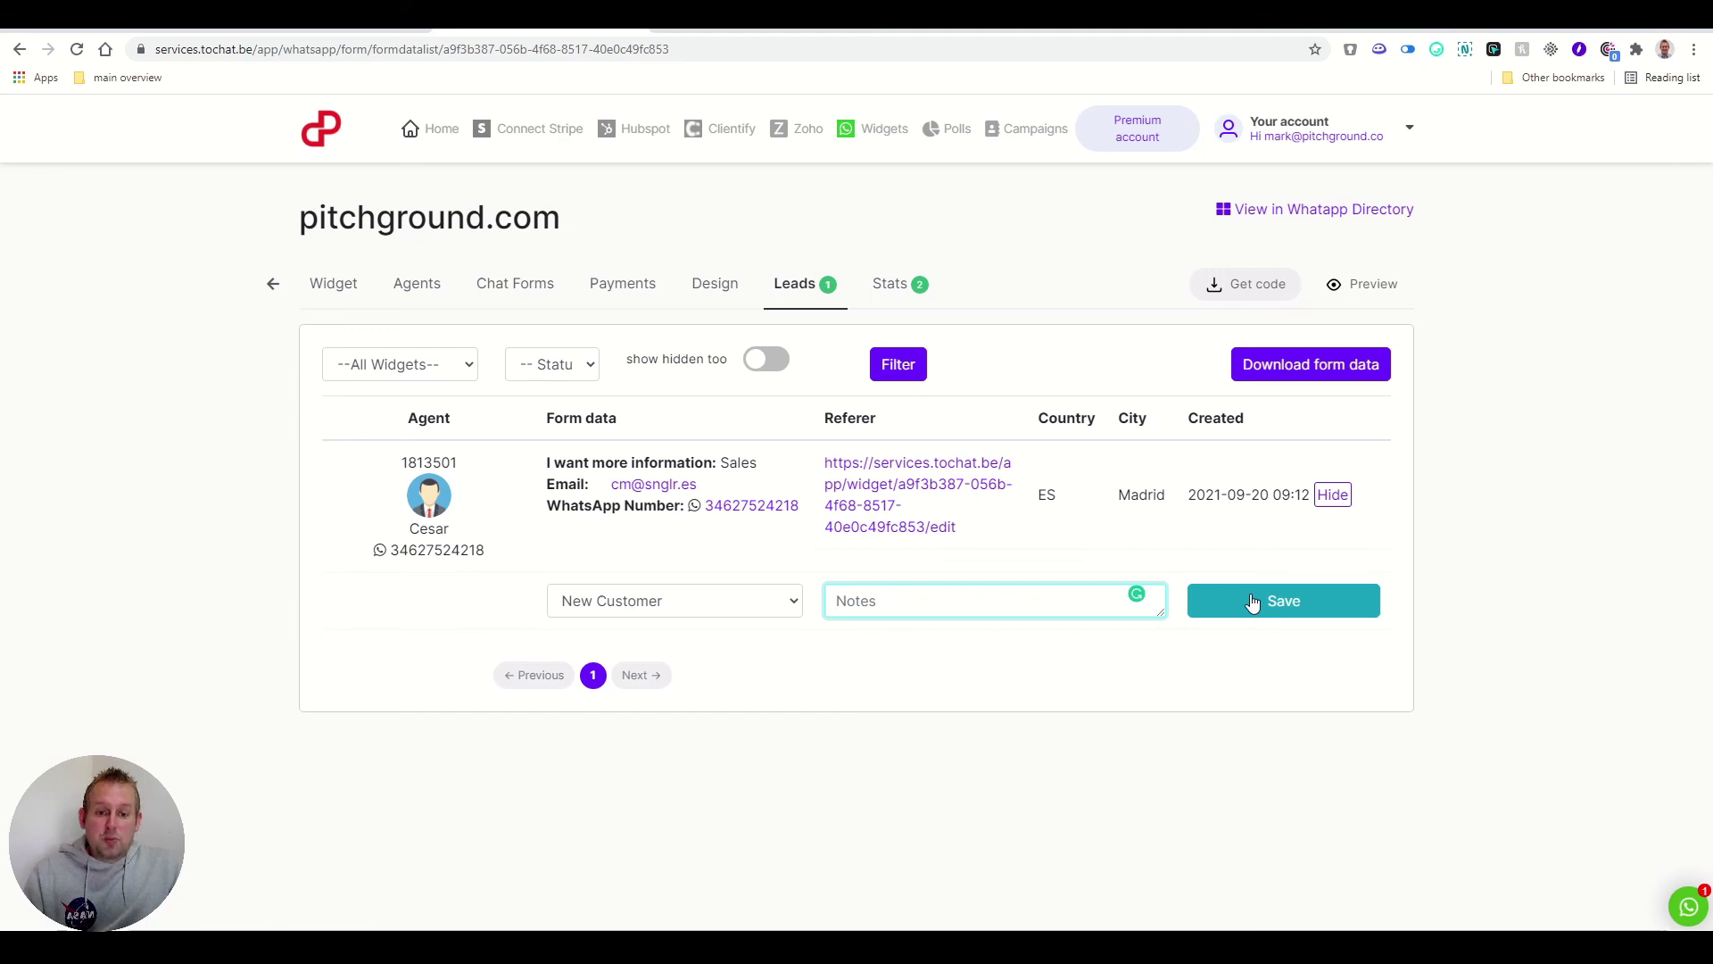
pyautogui.click(881, 284)
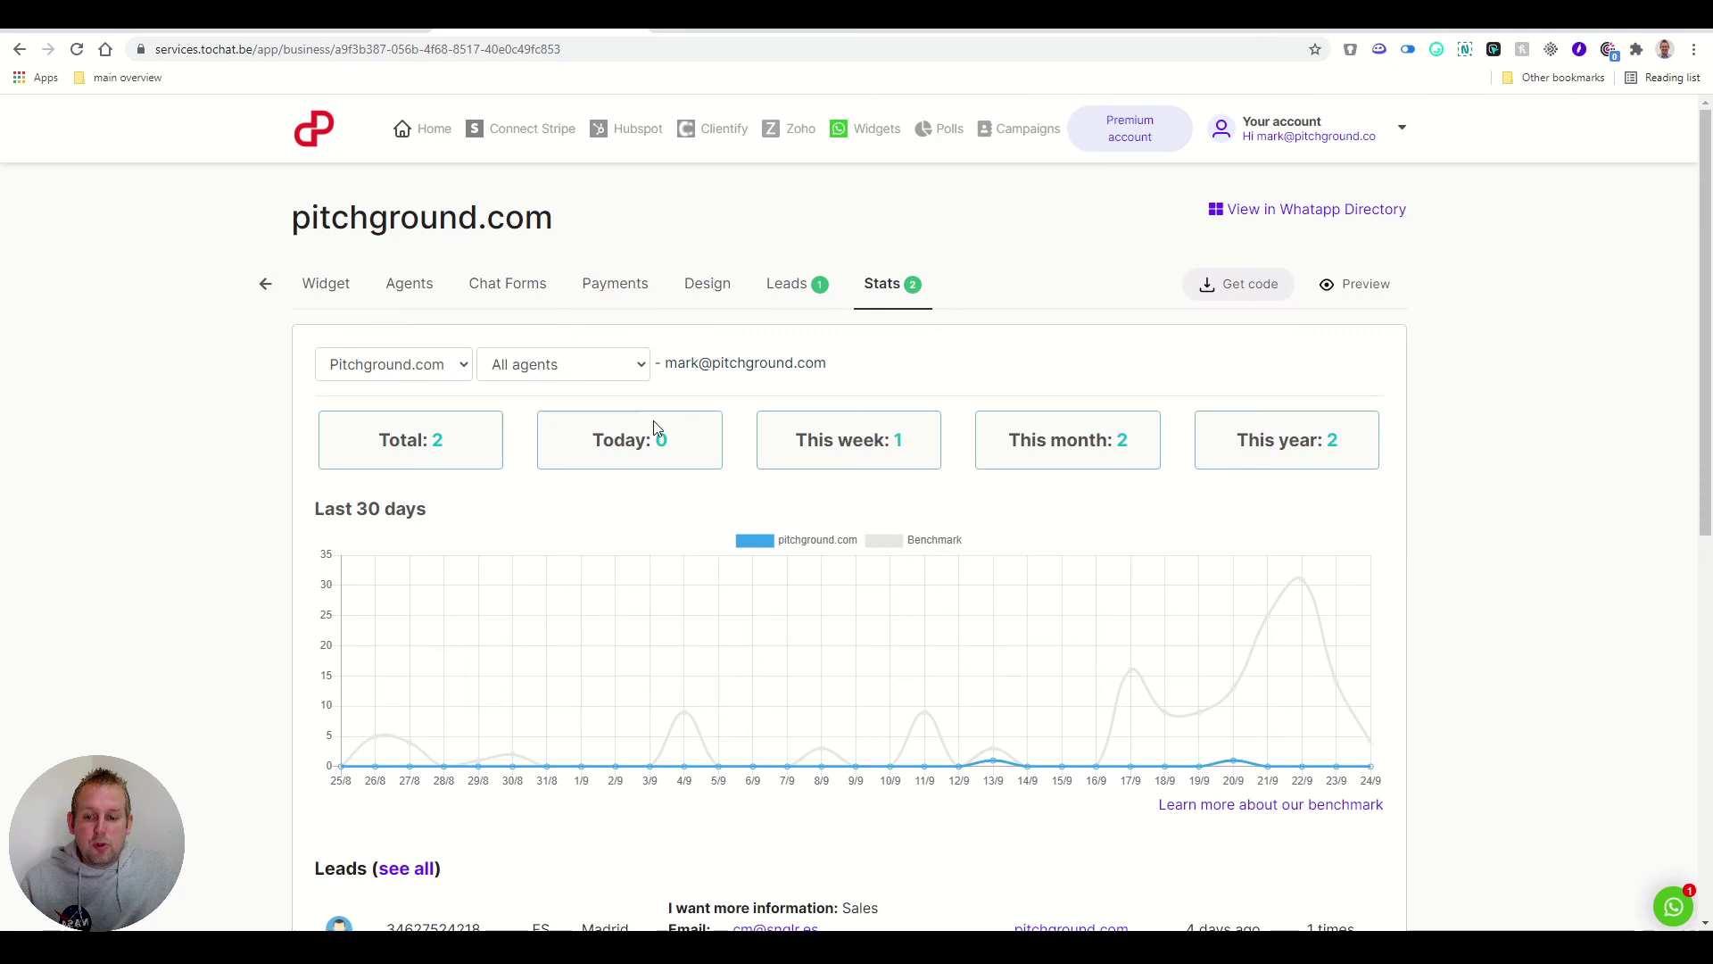
# Open the All agents filter on the pitchground.com Stats page (today 0, this year 2)
pyautogui.click(540, 362)
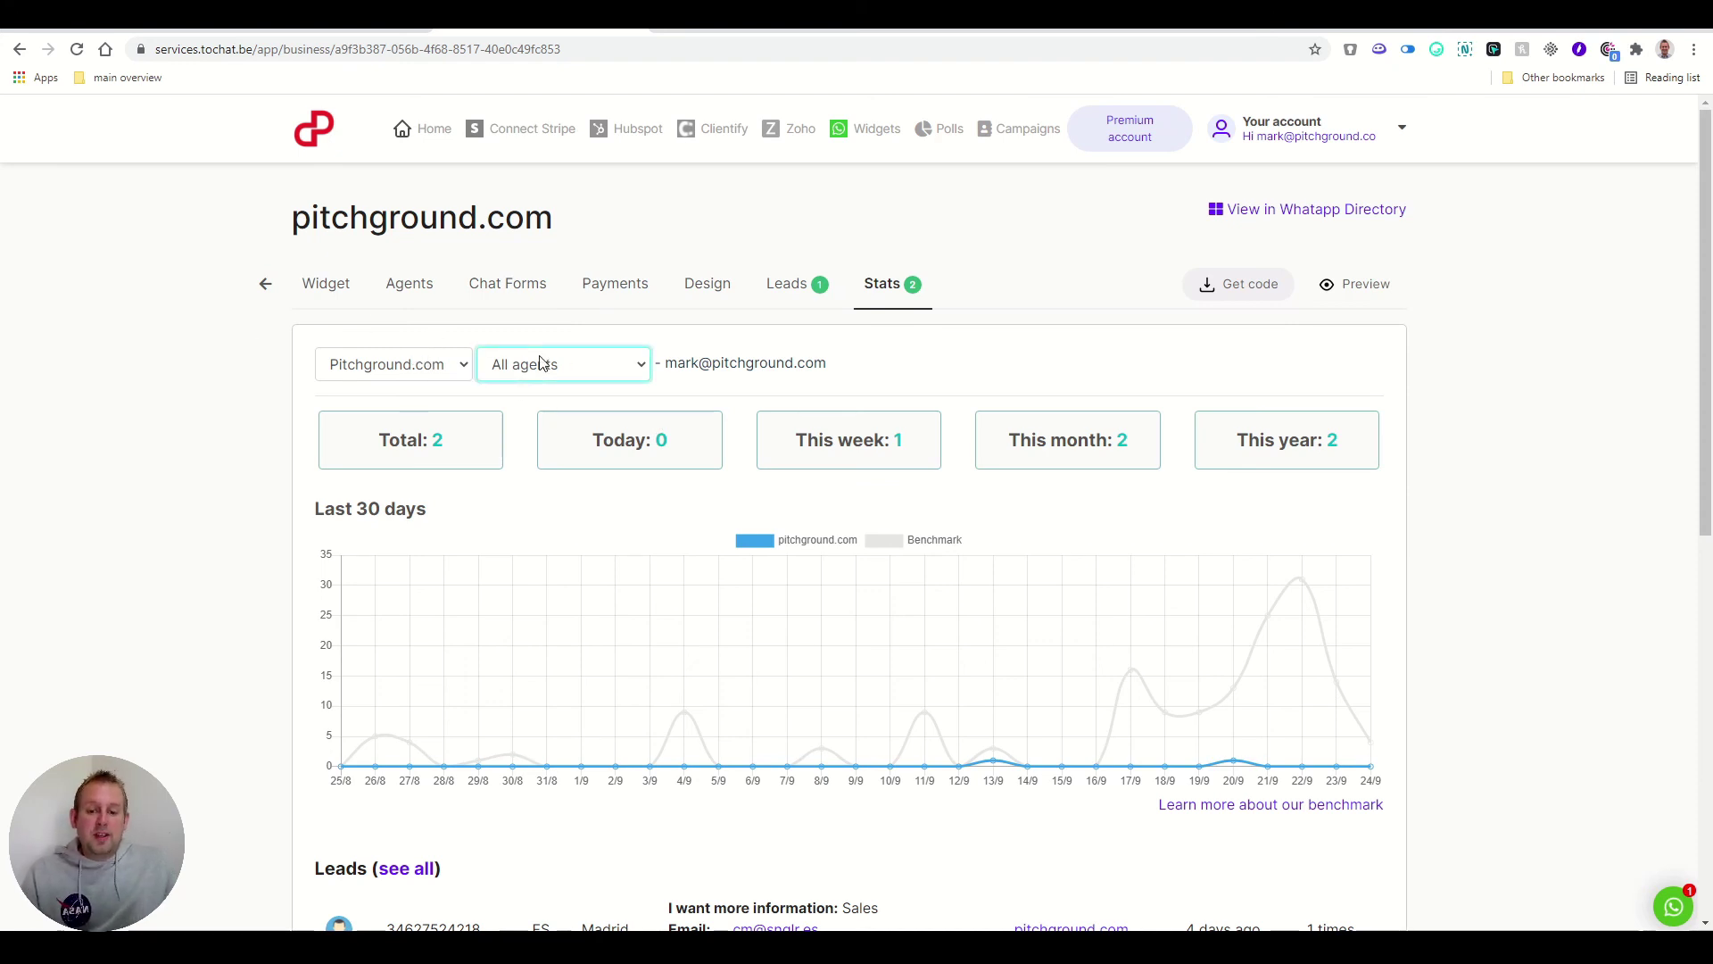